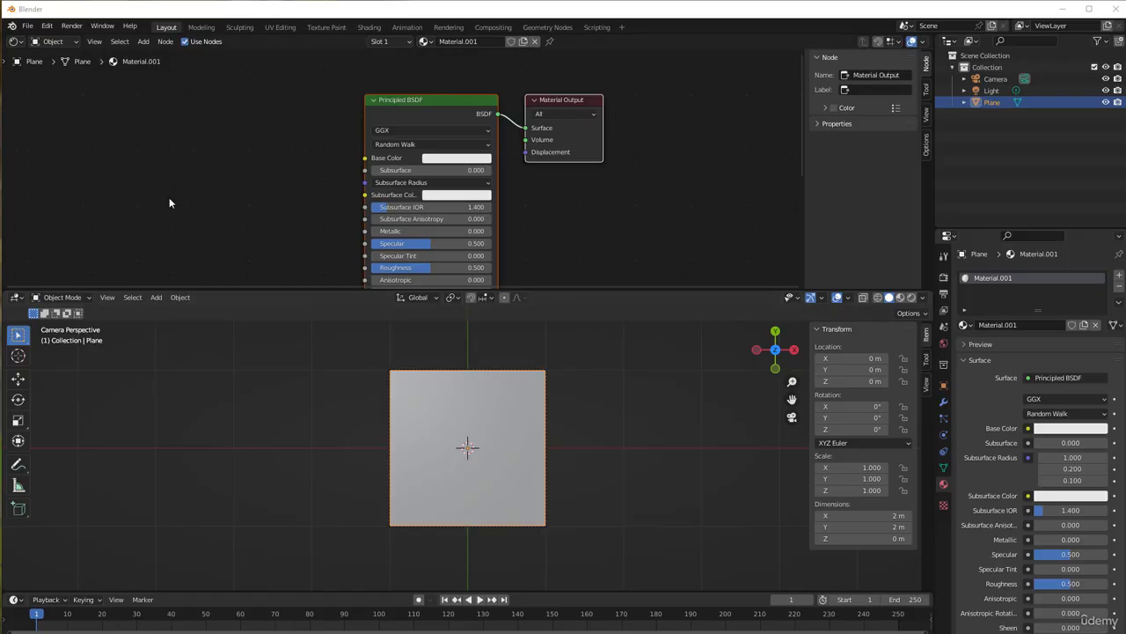
Add a Texture Coordinate node to Material.001 well ahead of the Principled BSDF node
{"action": "scroll", "coordinate": [171, 198], "scroll_direction": "up", "scroll_amount": 1}
{"action": "middle_click_drag", "start_coordinate": [176, 193], "coordinate": [427, 194]}
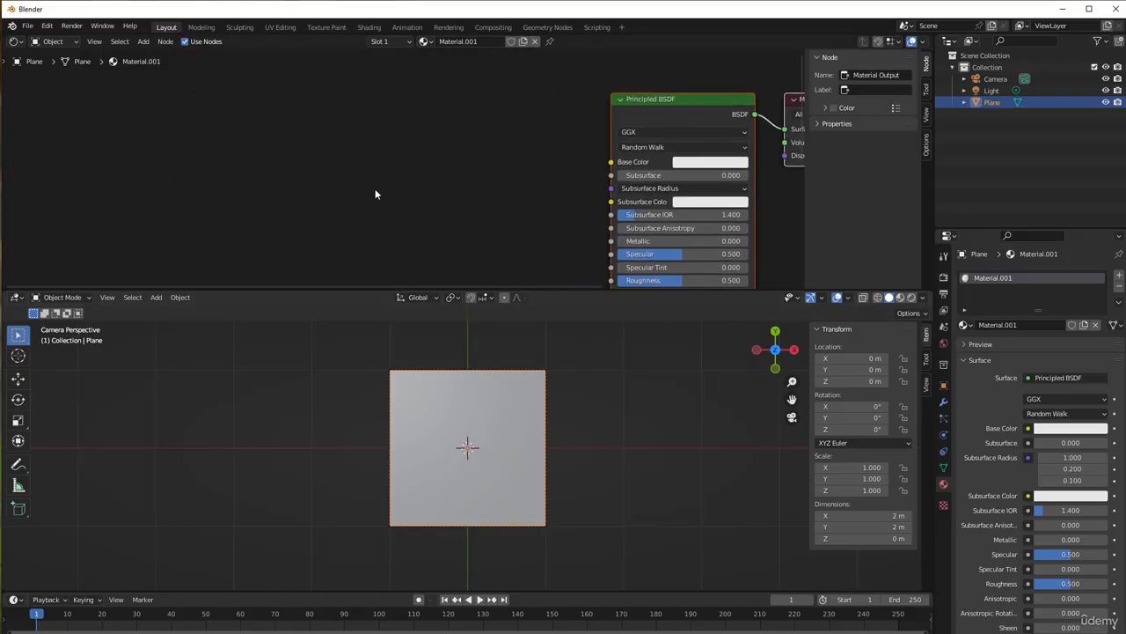
{"action": "key", "text": "shift+a"}
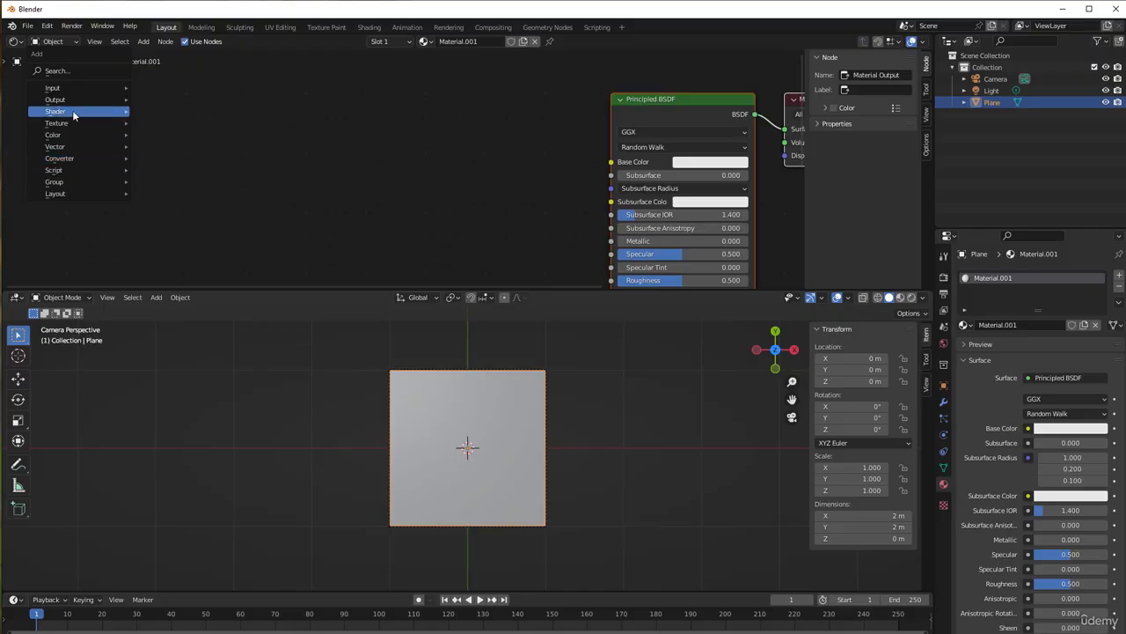
{"action": "mouse_move", "coordinate": [61, 92]}
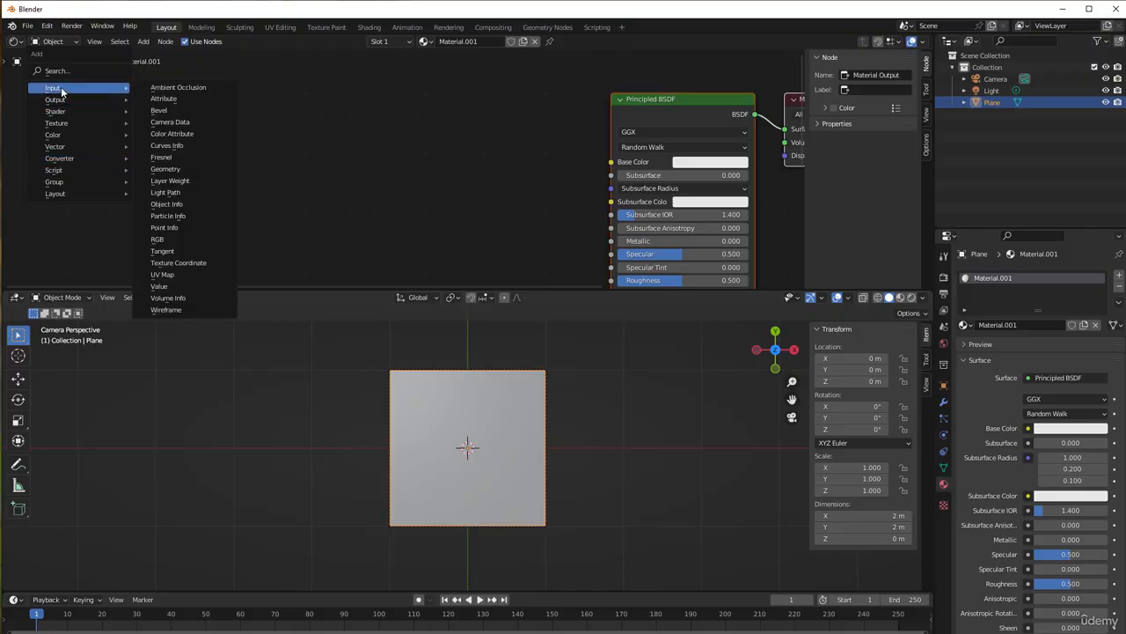
{"action": "left_click", "coordinate": [202, 264]}
{"action": "left_click", "coordinate": [107, 114]}
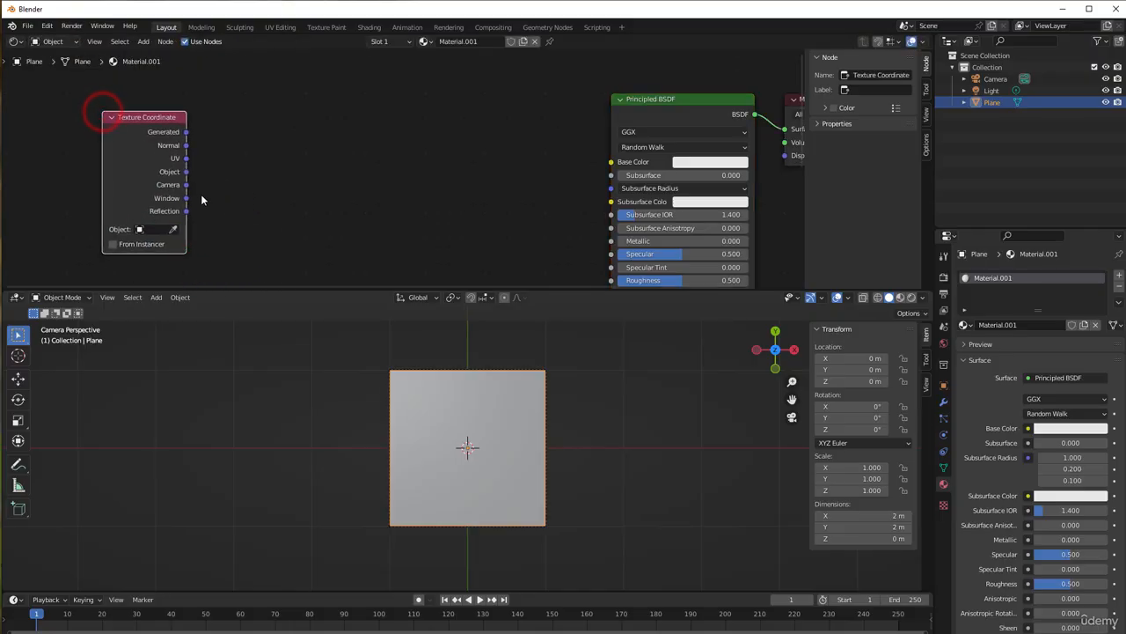
Add a Vector Math node set to Multiply and connect the Texture Coordinate's UV output to its first vector input
{"action": "scroll", "coordinate": [222, 202], "scroll_direction": "up", "scroll_amount": 1}
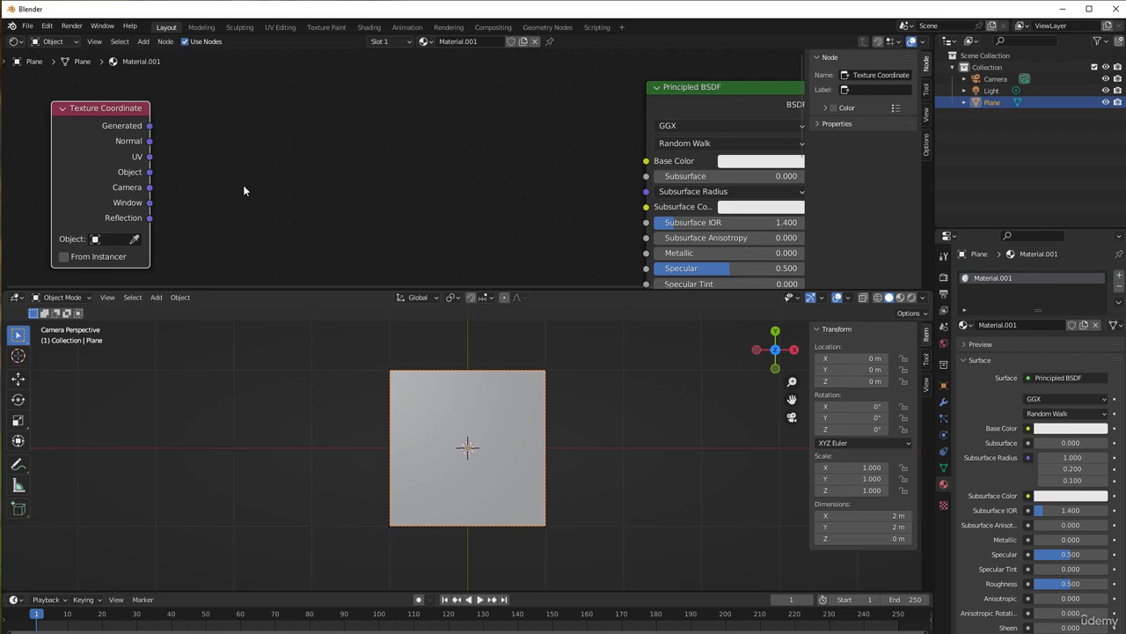
{"action": "key", "text": "shift+a"}
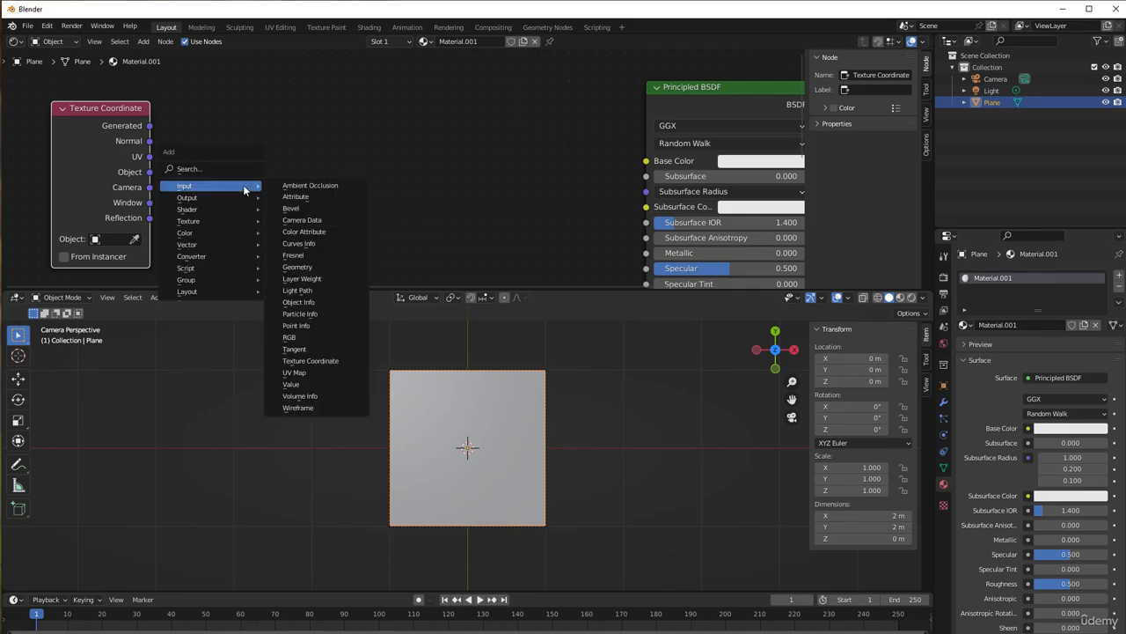
{"action": "mouse_move", "coordinate": [251, 254]}
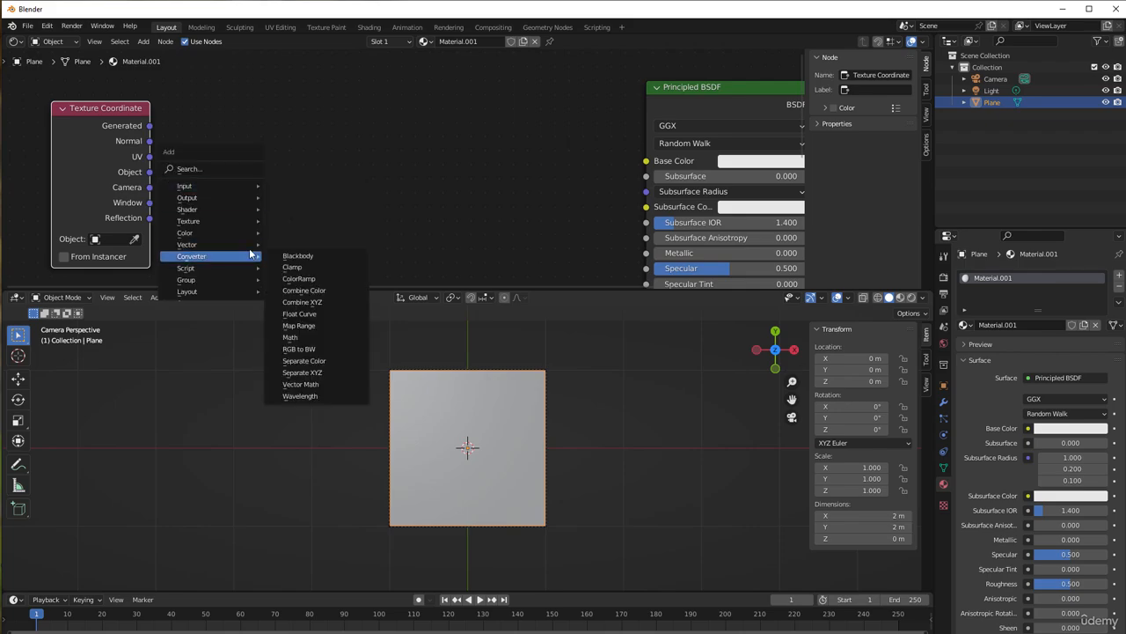
{"action": "left_click", "coordinate": [316, 383]}
{"action": "left_click", "coordinate": [214, 104]}
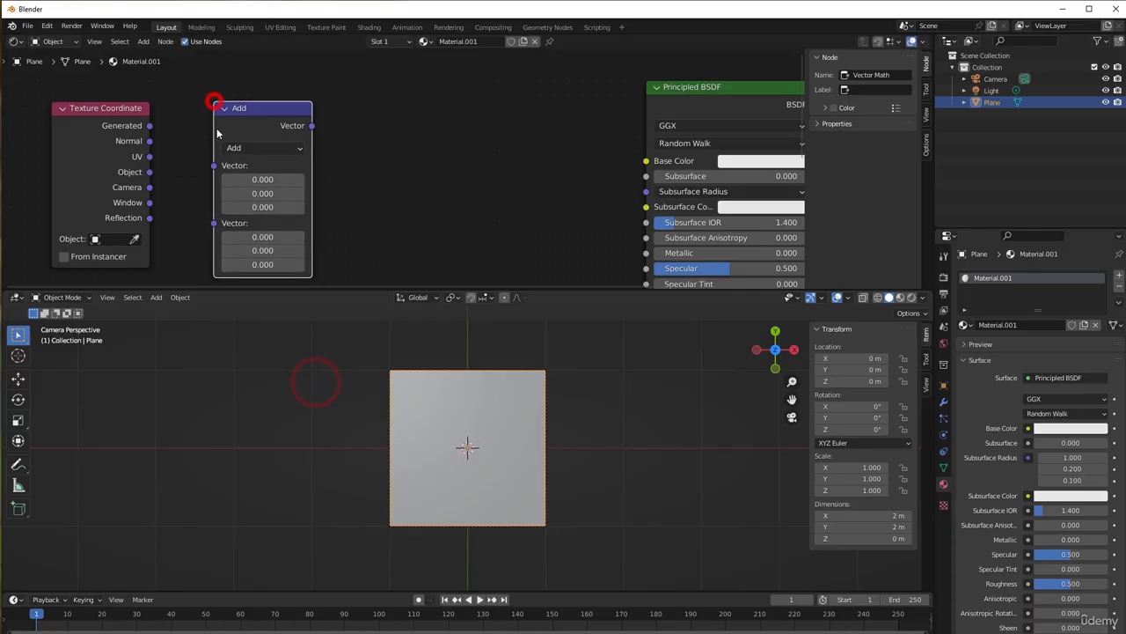
{"action": "left_click", "coordinate": [239, 148]}
{"action": "left_click", "coordinate": [243, 195]}
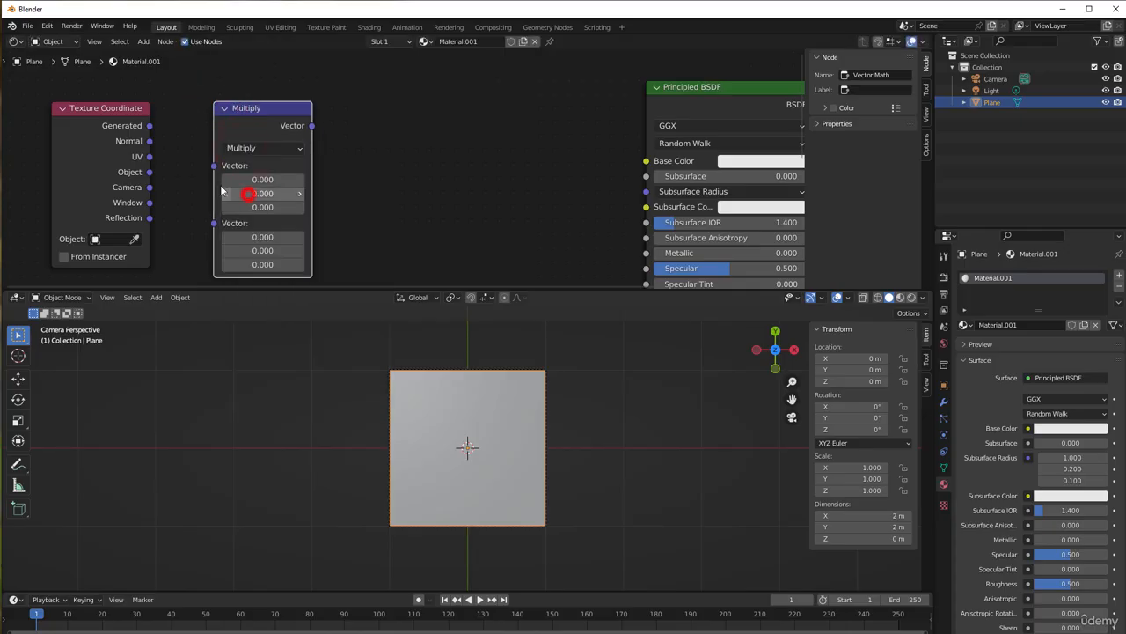
{"action": "left_click_drag", "start_coordinate": [149, 156], "coordinate": [213, 167]}
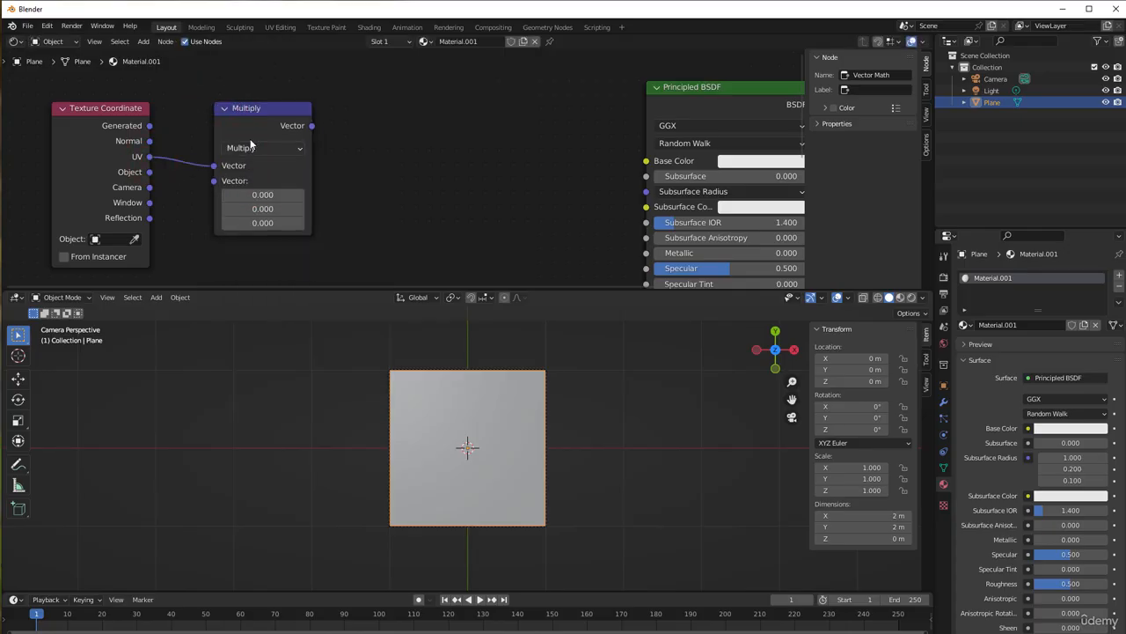
{"action": "left_click_drag", "start_coordinate": [255, 136], "coordinate": [259, 126]}
Add a Value node directly below the Texture Coordinate node and label it X
{"action": "middle_click_drag", "start_coordinate": [191, 236], "coordinate": [279, 184]}
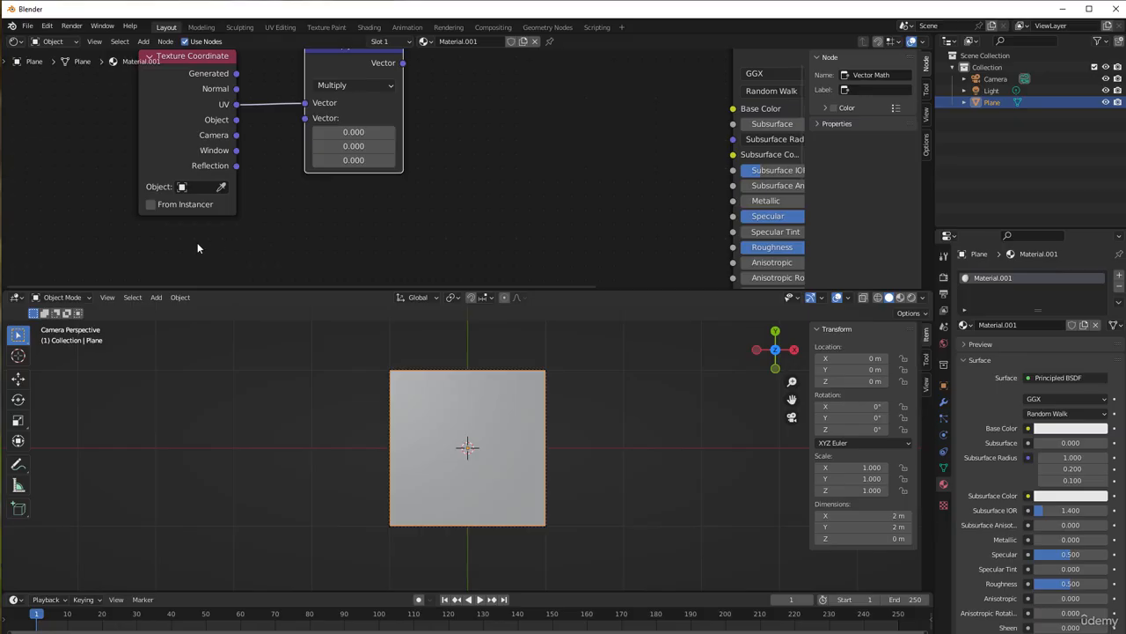
{"action": "key", "text": "shift+a"}
{"action": "mouse_move", "coordinate": [165, 173]}
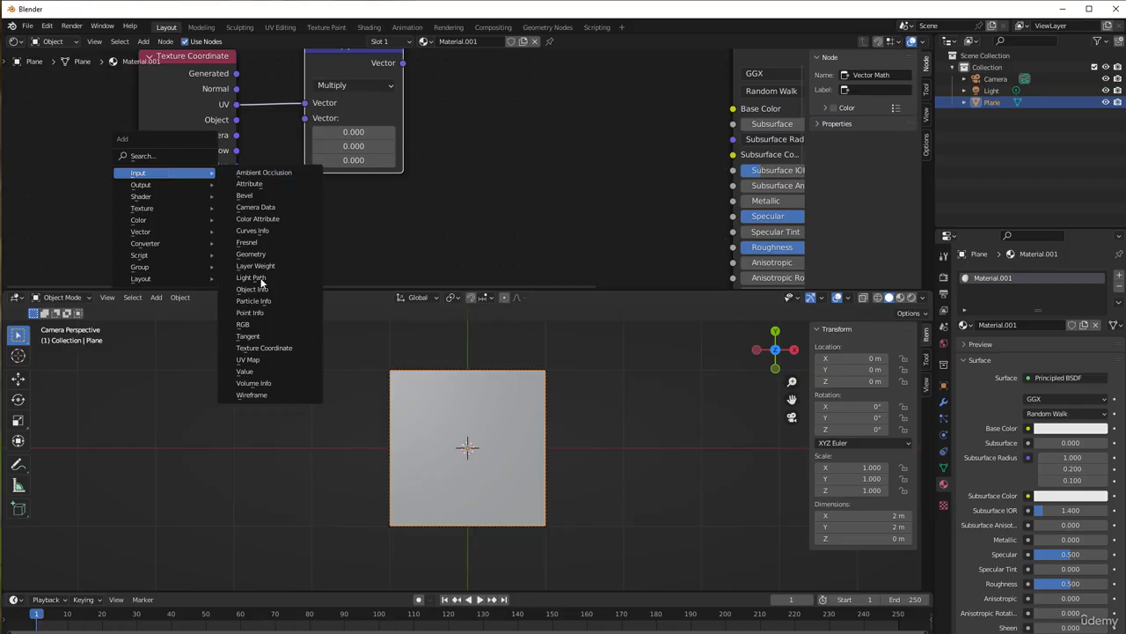
{"action": "left_click", "coordinate": [269, 371]}
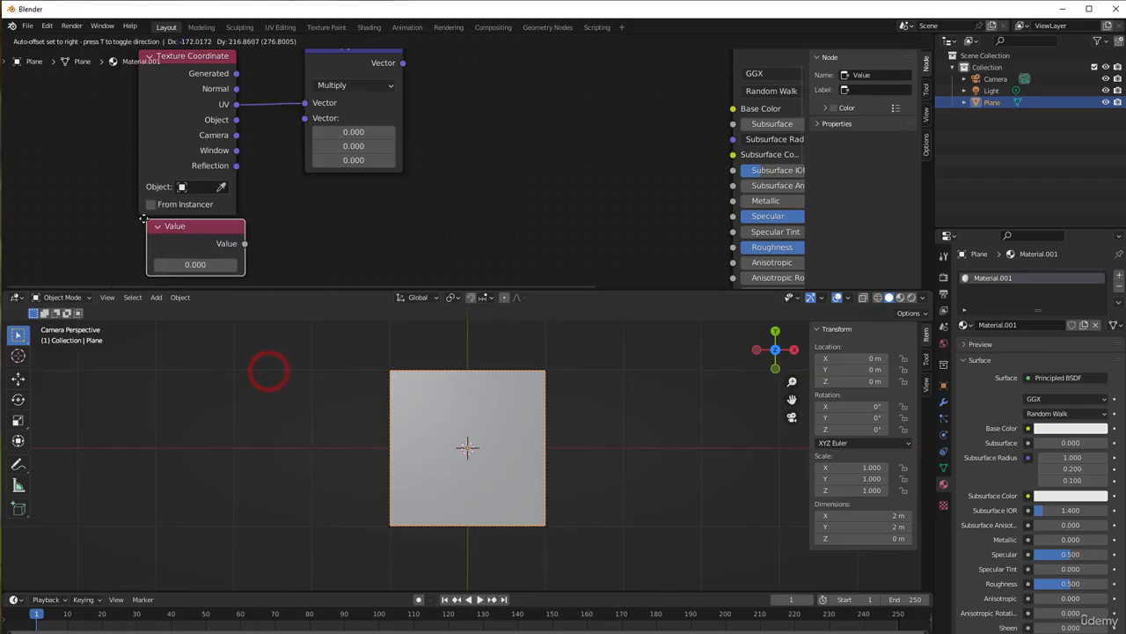
{"action": "left_click", "coordinate": [143, 218]}
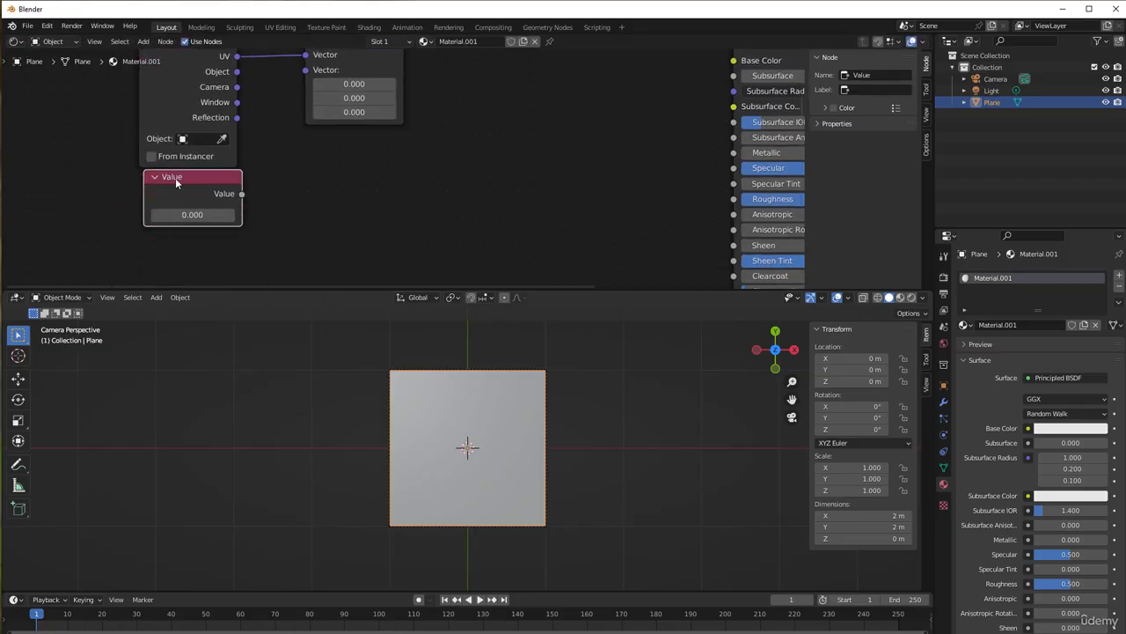
{"action": "left_click", "coordinate": [867, 89]}
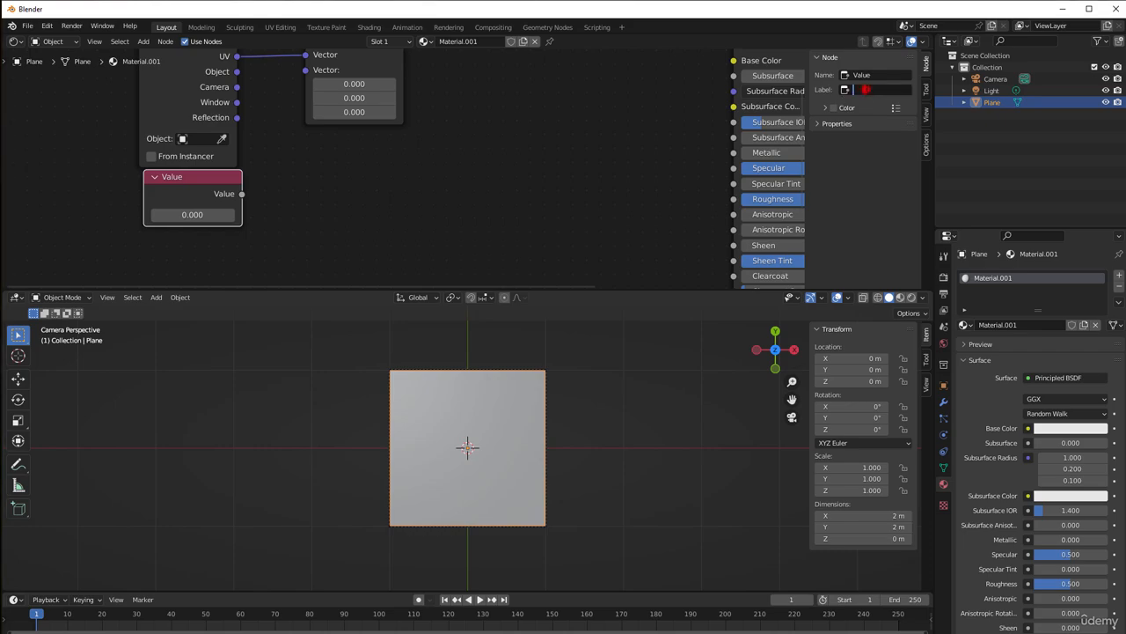
{"action": "key", "text": "Return"}
{"action": "left_click_drag", "start_coordinate": [197, 181], "coordinate": [187, 182]}
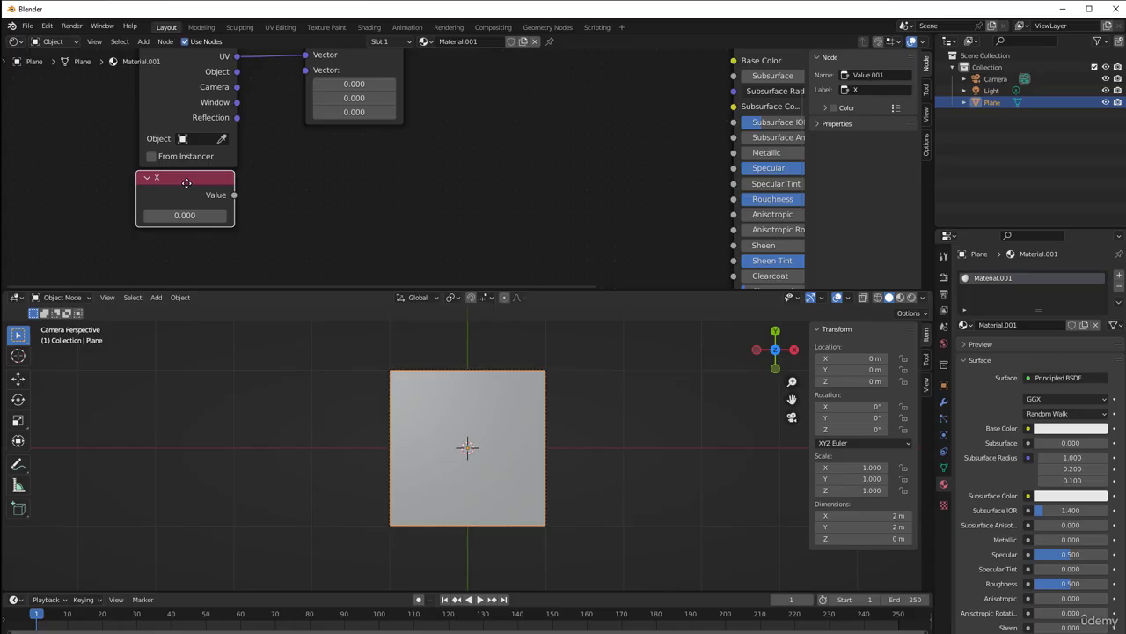
Duplicate the X value node, place the copy below it and label it Y
{"action": "key", "text": "shift+d"}
{"action": "left_click", "coordinate": [865, 91]}
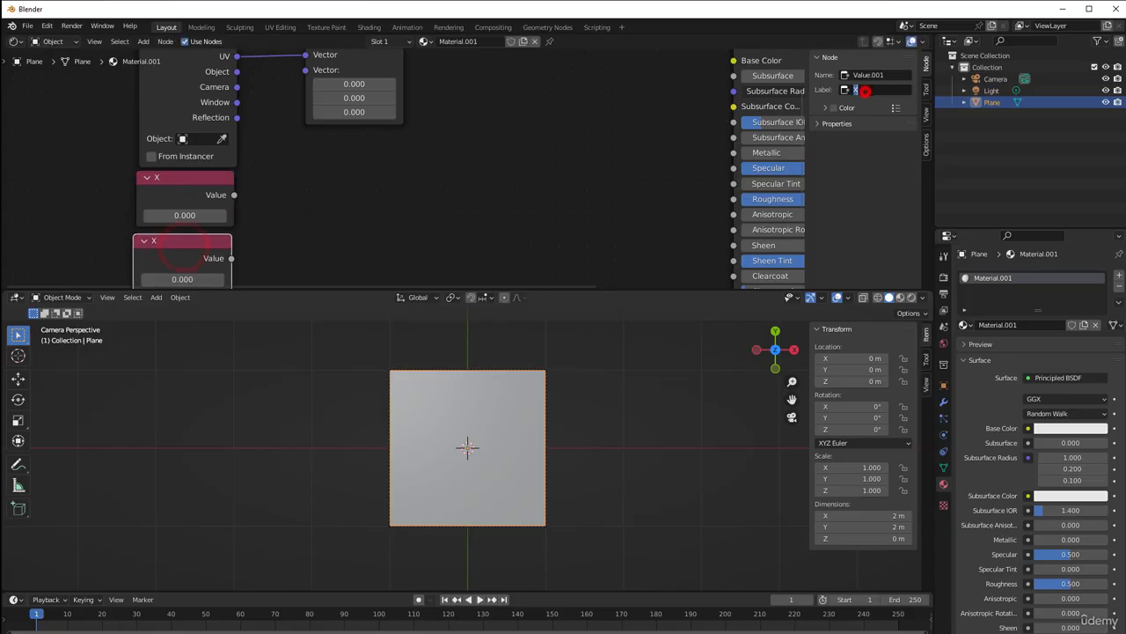
{"action": "type", "text": "Y"}
{"action": "key", "text": "Return"}
Shift the Multiply node away from the Texture Coordinate node and add a Combine XYZ node beside the X and Y value nodes
{"action": "scroll", "coordinate": [264, 171], "scroll_direction": "down", "scroll_amount": 2}
{"action": "middle_click_drag", "start_coordinate": [290, 196], "coordinate": [279, 211]}
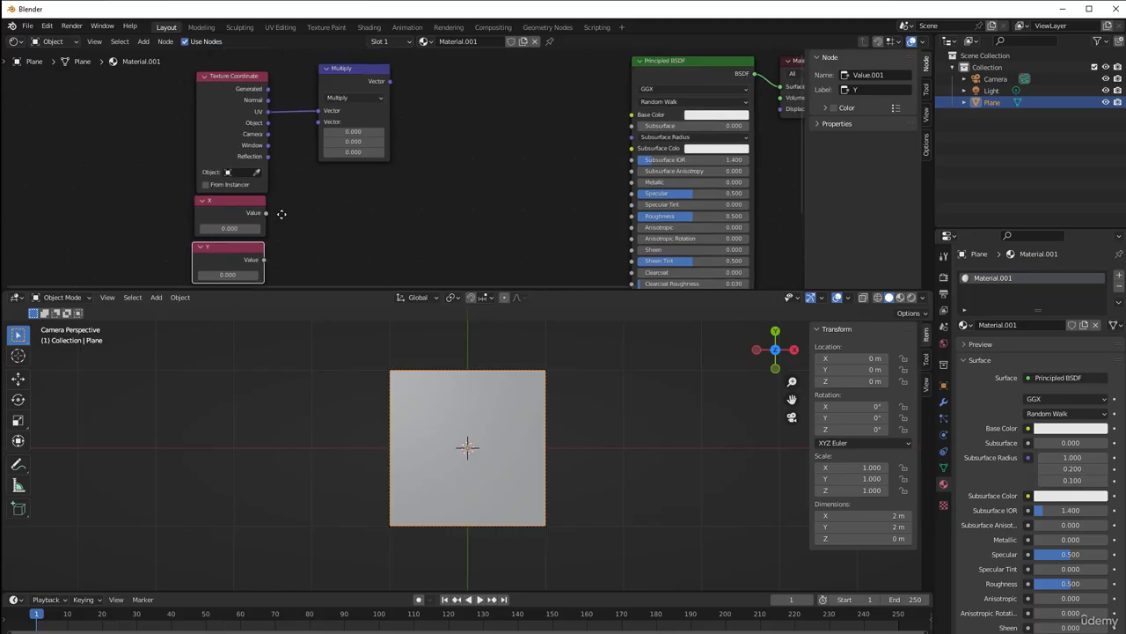
{"action": "left_click_drag", "start_coordinate": [340, 82], "coordinate": [365, 85]}
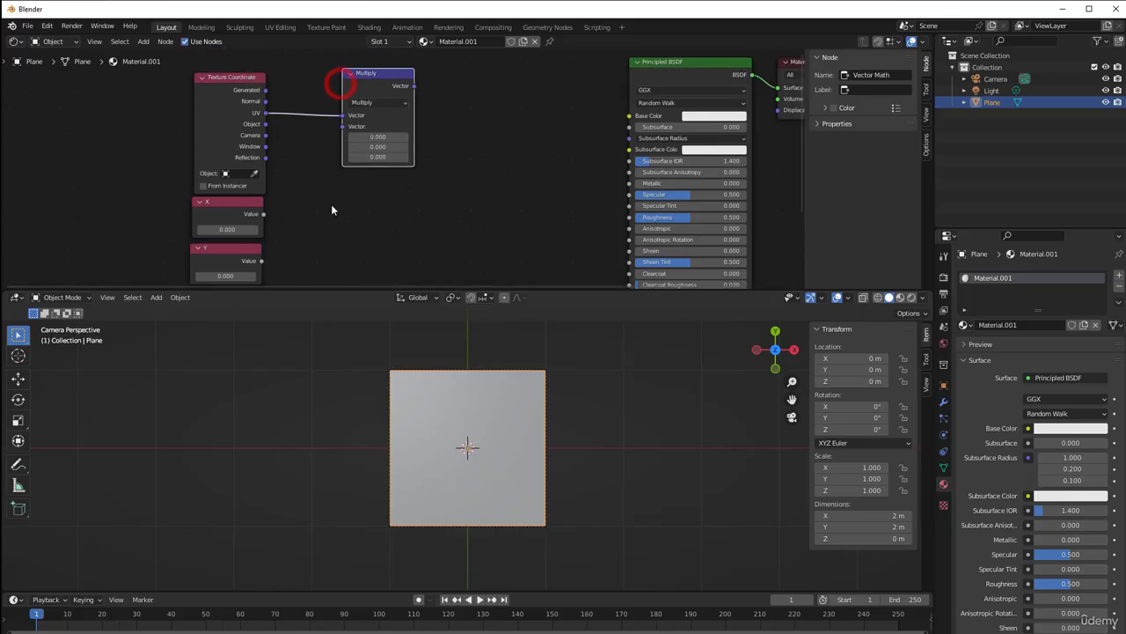
{"action": "key", "text": "shift+a"}
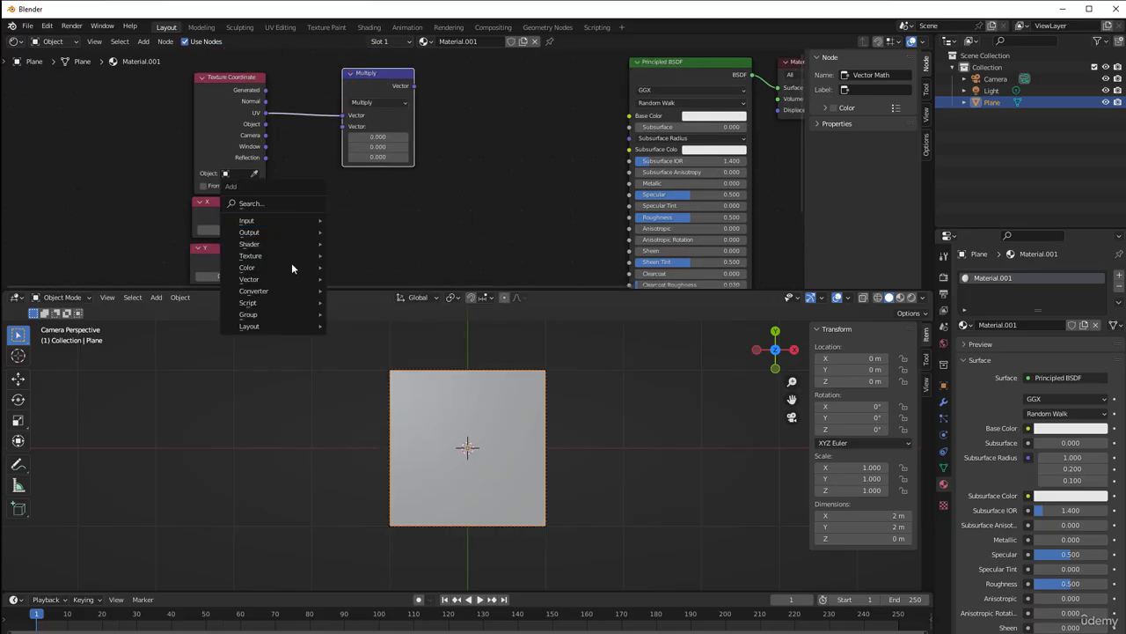
{"action": "mouse_move", "coordinate": [279, 293]}
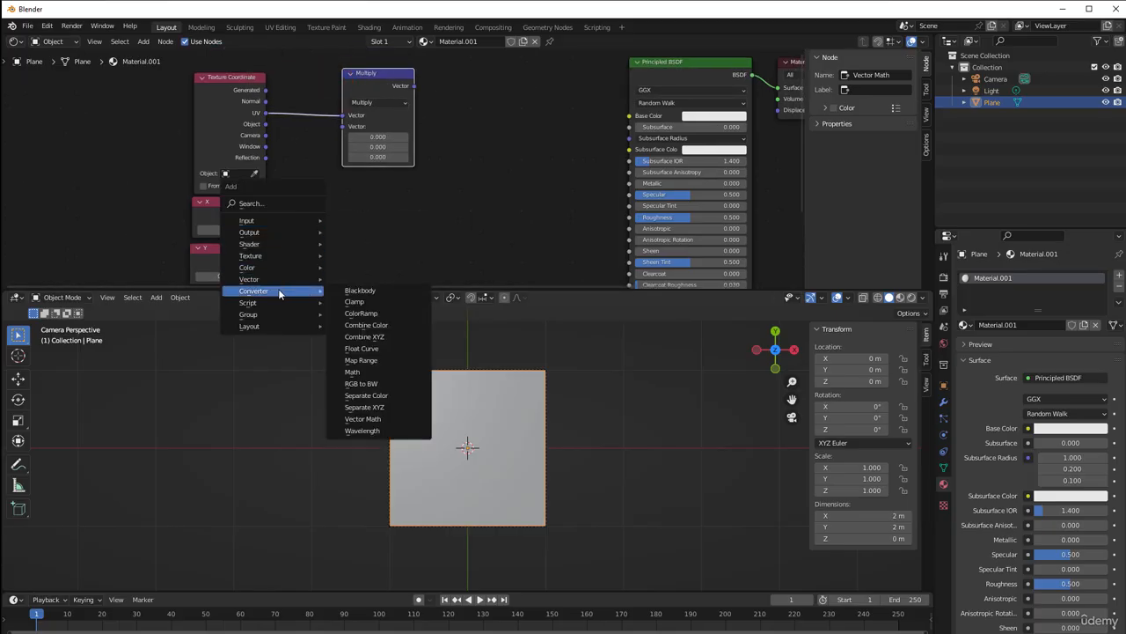
{"action": "left_click", "coordinate": [387, 337]}
{"action": "left_click", "coordinate": [283, 192]}
{"action": "scroll", "coordinate": [283, 192], "scroll_direction": "up", "scroll_amount": 2}
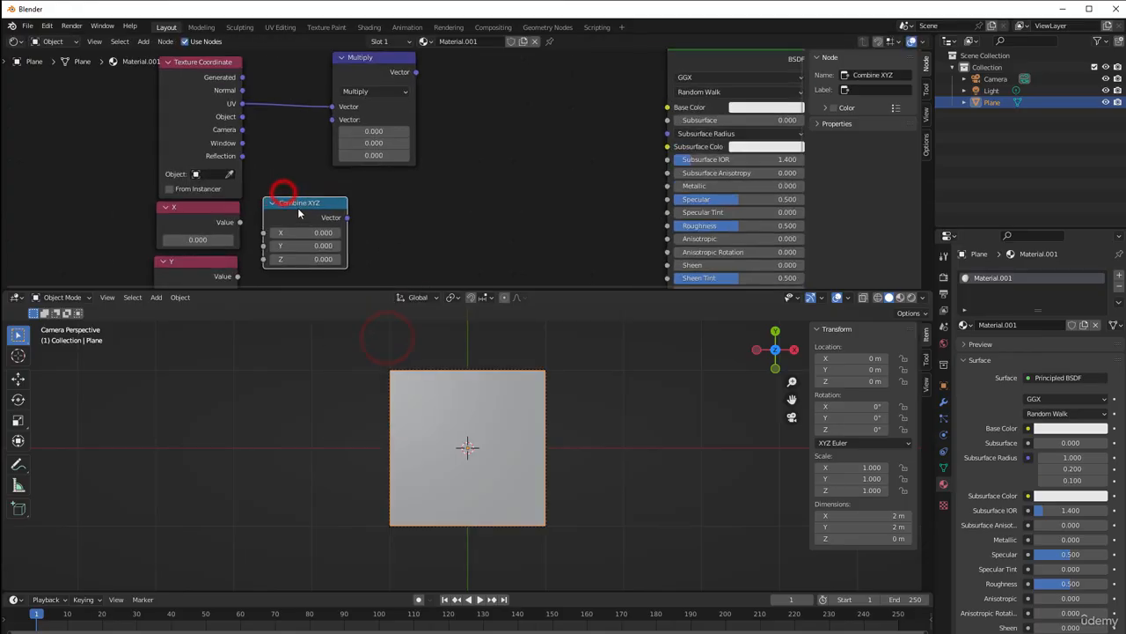
Connect the X and Y value nodes to the matching X and Y inputs of Combine XYZ
{"action": "left_click", "coordinate": [291, 187]}
{"action": "left_click_drag", "start_coordinate": [289, 186], "coordinate": [315, 199]}
{"action": "left_click_drag", "start_coordinate": [287, 245], "coordinate": [315, 212]}
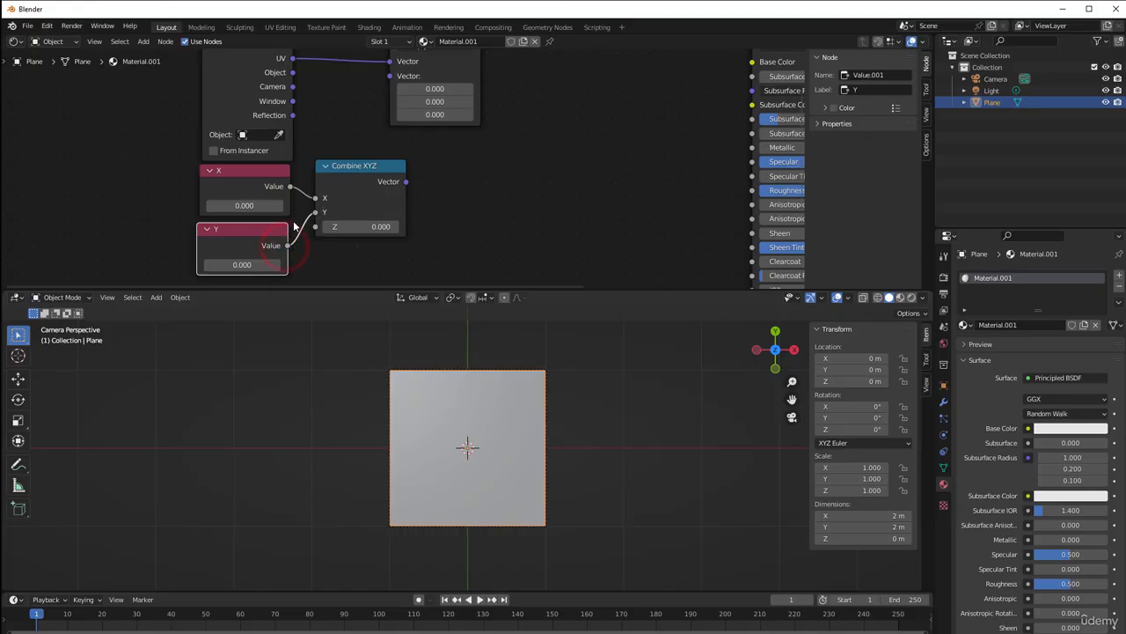
Set the X value node to 10 and the Y value node to 5
{"action": "left_click", "coordinate": [245, 204]}
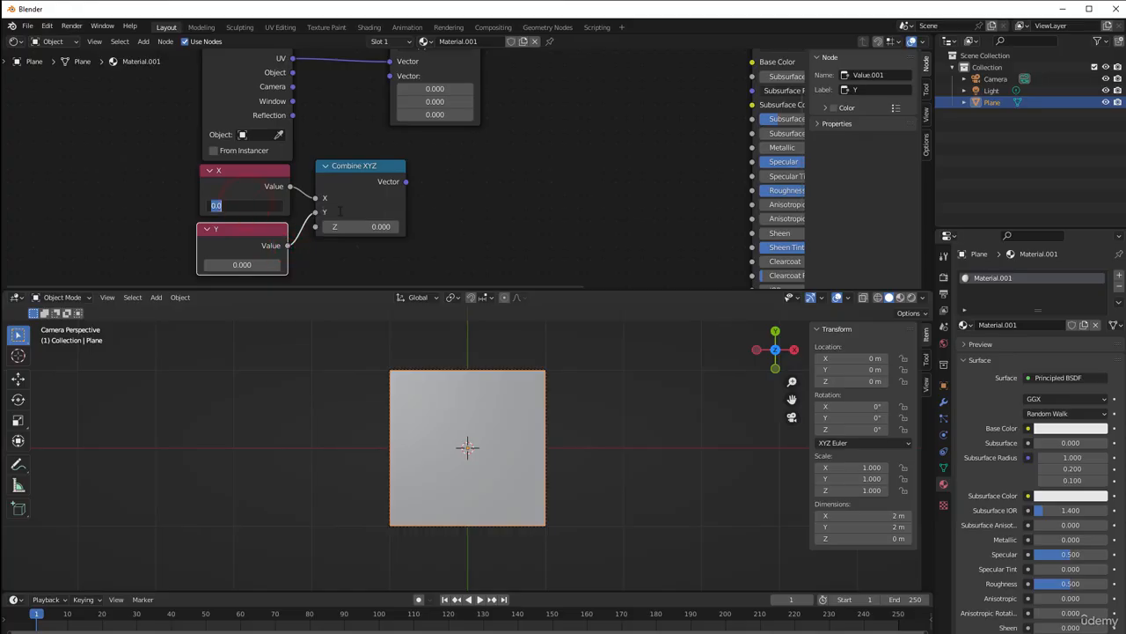
{"action": "type", "text": "10"}
{"action": "key", "text": "Return"}
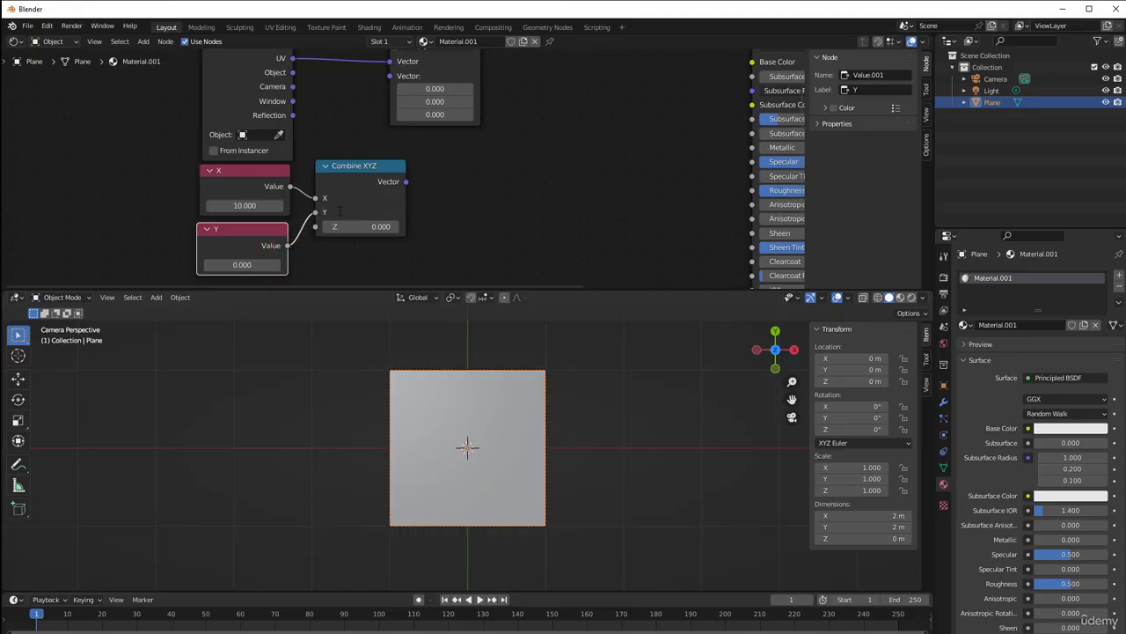
{"action": "left_click", "coordinate": [242, 265]}
{"action": "type", "text": "5"}
{"action": "key", "text": "Return"}
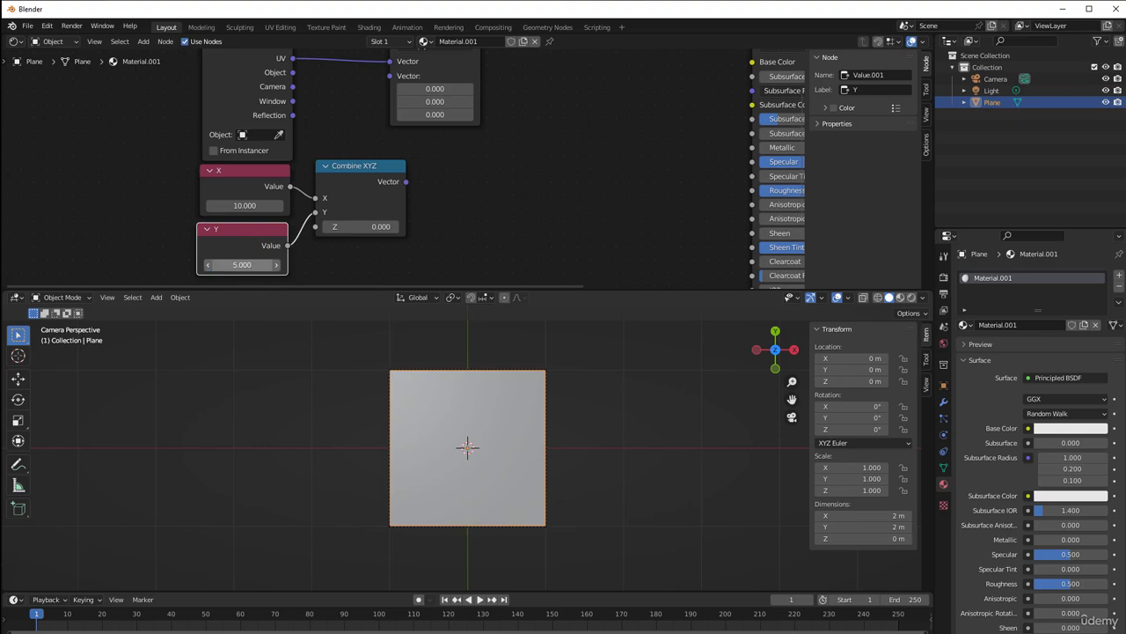
Connect the Combine XYZ vector output to Multiply's second vector input and shift the Multiply node slightly
{"action": "scroll", "coordinate": [489, 149], "scroll_direction": "down", "scroll_amount": 1}
{"action": "middle_click_drag", "start_coordinate": [489, 149], "coordinate": [433, 183]}
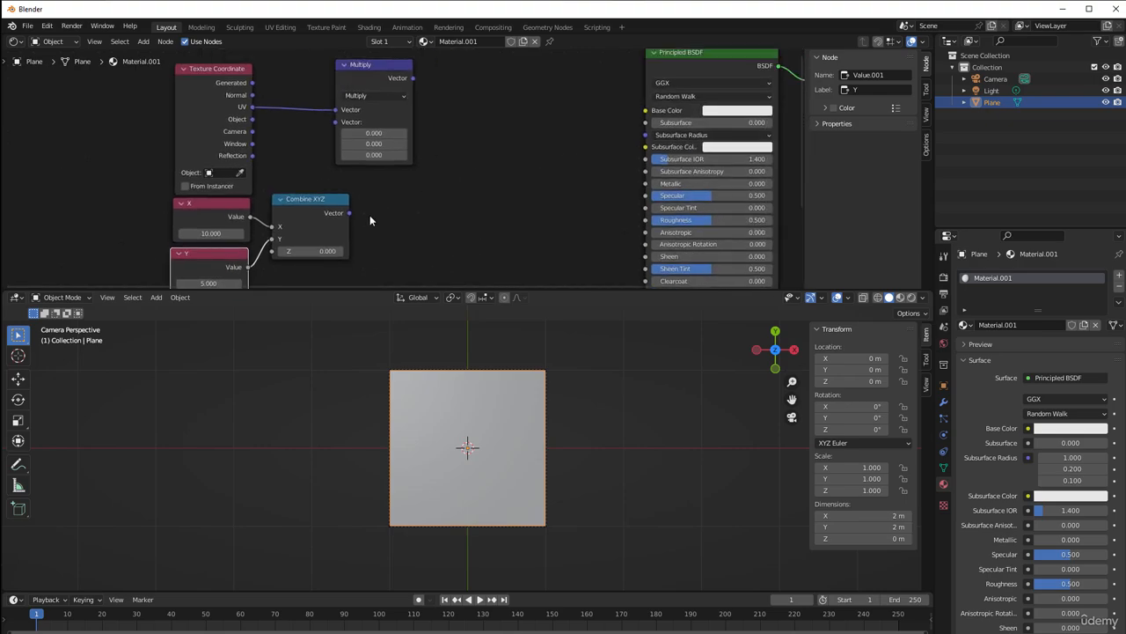
{"action": "left_click_drag", "start_coordinate": [349, 212], "coordinate": [336, 122]}
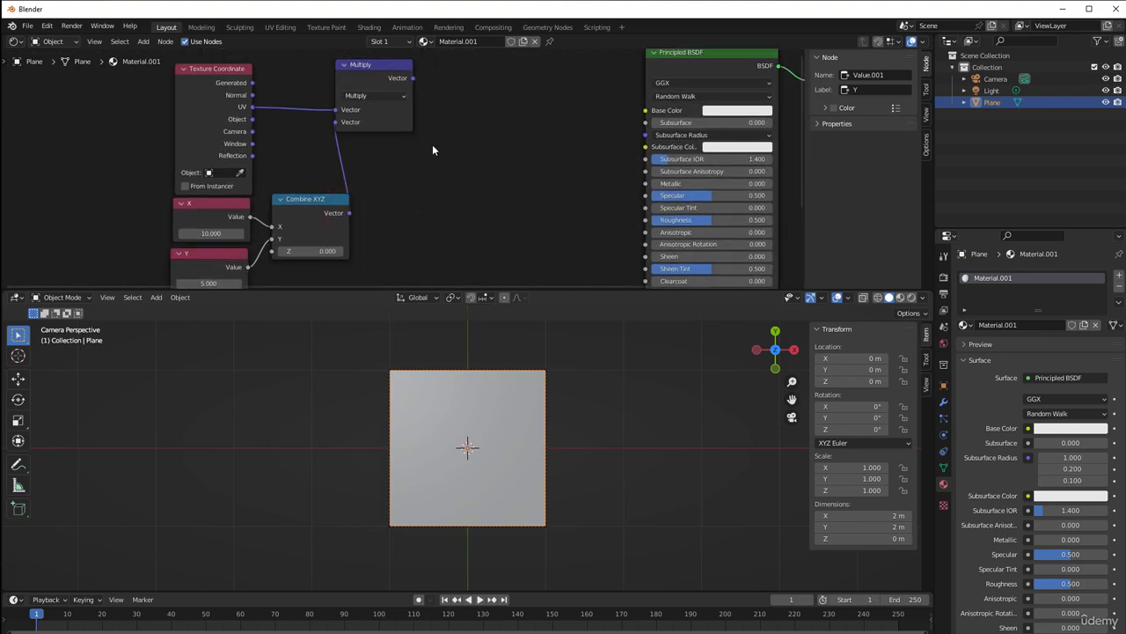
{"action": "middle_click_drag", "start_coordinate": [432, 149], "coordinate": [411, 180]}
{"action": "left_click_drag", "start_coordinate": [357, 110], "coordinate": [372, 127]}
Move the Principled BSDF and Material Output nodes farther from Multiply to make room for more nodes
{"action": "scroll", "coordinate": [328, 151], "scroll_direction": "down", "scroll_amount": 3}
{"action": "left_click_drag", "start_coordinate": [425, 73], "coordinate": [675, 149]}
{"action": "left_click_drag", "start_coordinate": [555, 111], "coordinate": [663, 103]}
{"action": "scroll", "coordinate": [460, 180], "scroll_direction": "up", "scroll_amount": 1}
Duplicate the Multiply node, set the copy's operation to Fraction and feed Multiply's vector output into it
{"action": "middle_click_drag", "start_coordinate": [427, 187], "coordinate": [375, 198]}
{"action": "left_click_drag", "start_coordinate": [238, 143], "coordinate": [259, 145]}
{"action": "scroll", "coordinate": [319, 169], "scroll_direction": "up", "scroll_amount": 1}
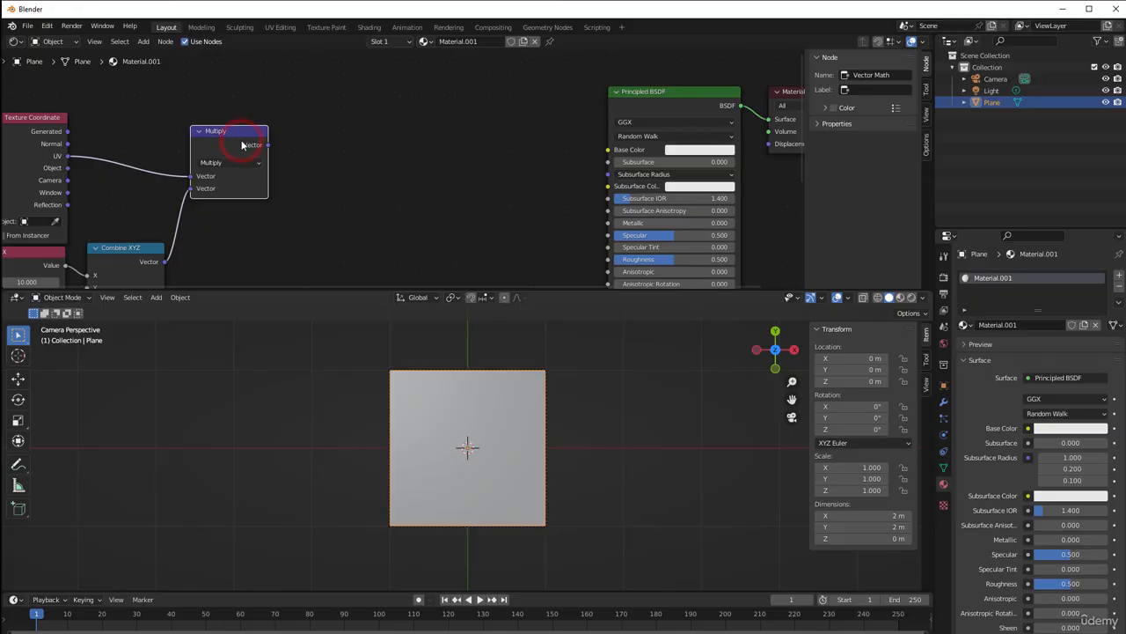
{"action": "key", "text": "shift+d"}
{"action": "left_click", "coordinate": [334, 144]}
{"action": "left_click", "coordinate": [318, 161]}
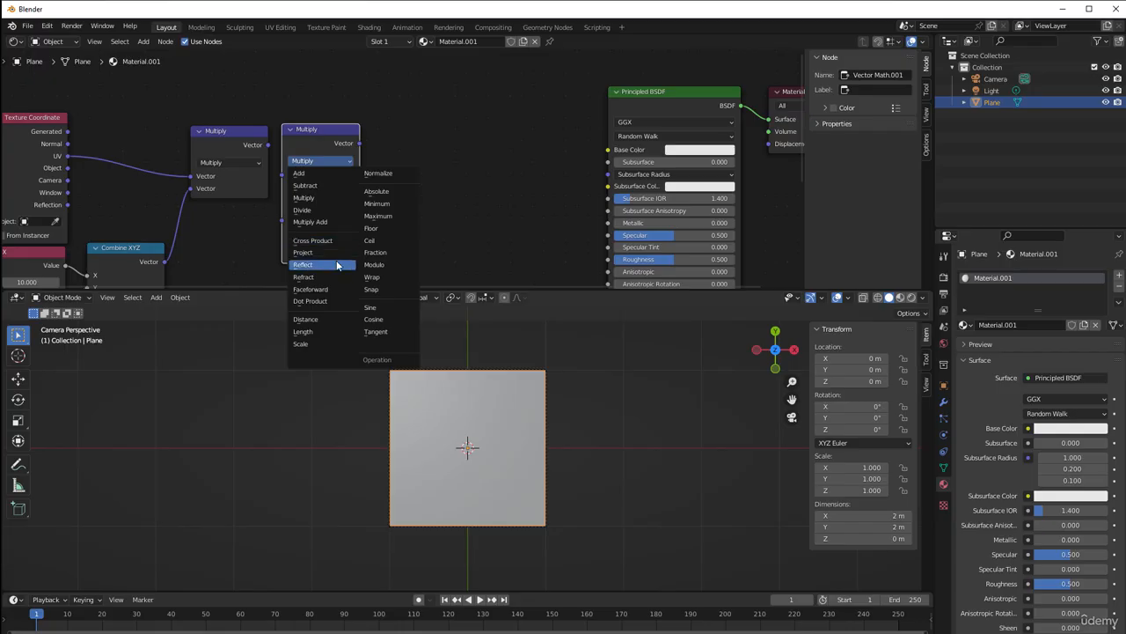
{"action": "left_click", "coordinate": [375, 253]}
{"action": "scroll", "coordinate": [372, 246], "scroll_direction": "up", "scroll_amount": 3}
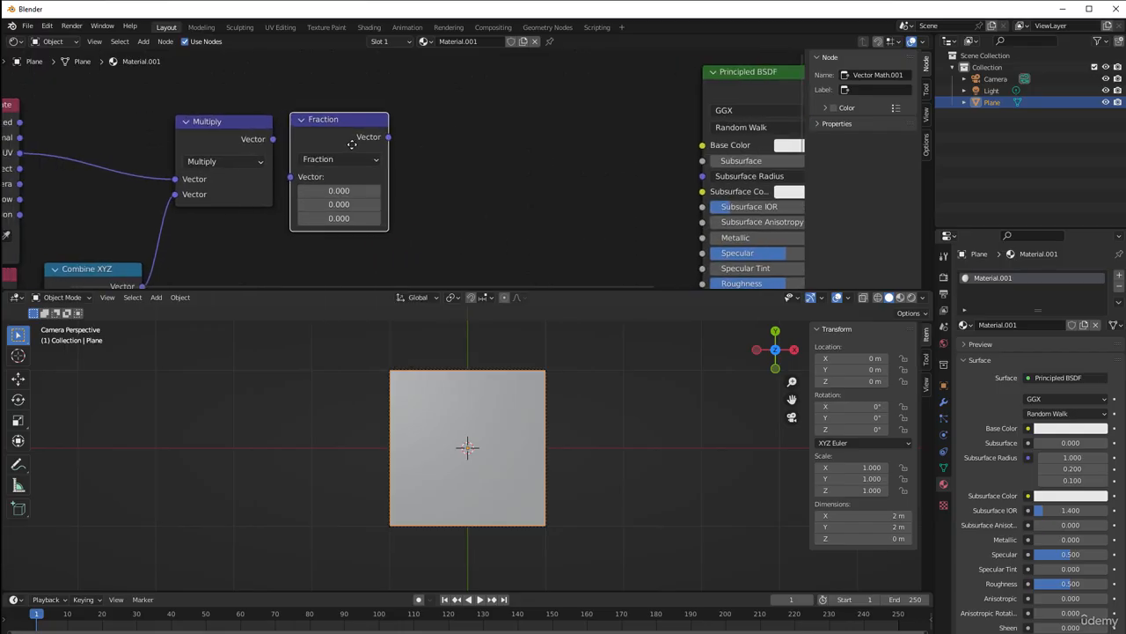
{"action": "left_click_drag", "start_coordinate": [273, 139], "coordinate": [322, 143]}
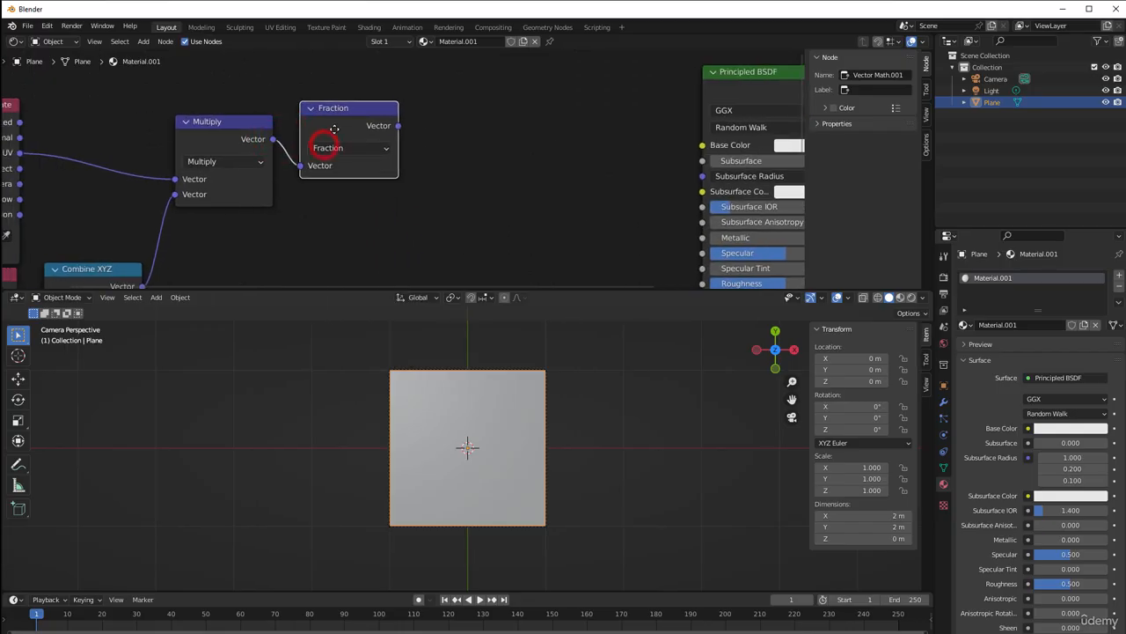
Duplicate the Fraction node, set the copy's operation to Subtract and feed Fraction's vector output into it
{"action": "middle_click_drag", "start_coordinate": [419, 162], "coordinate": [305, 177]}
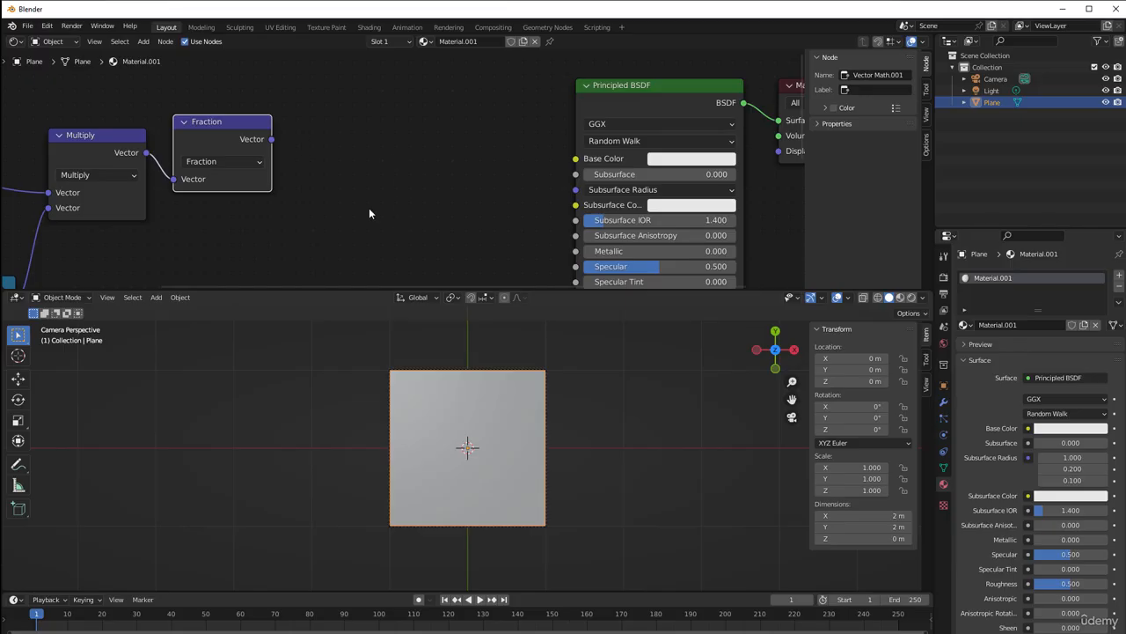
{"action": "key", "text": "shift+d"}
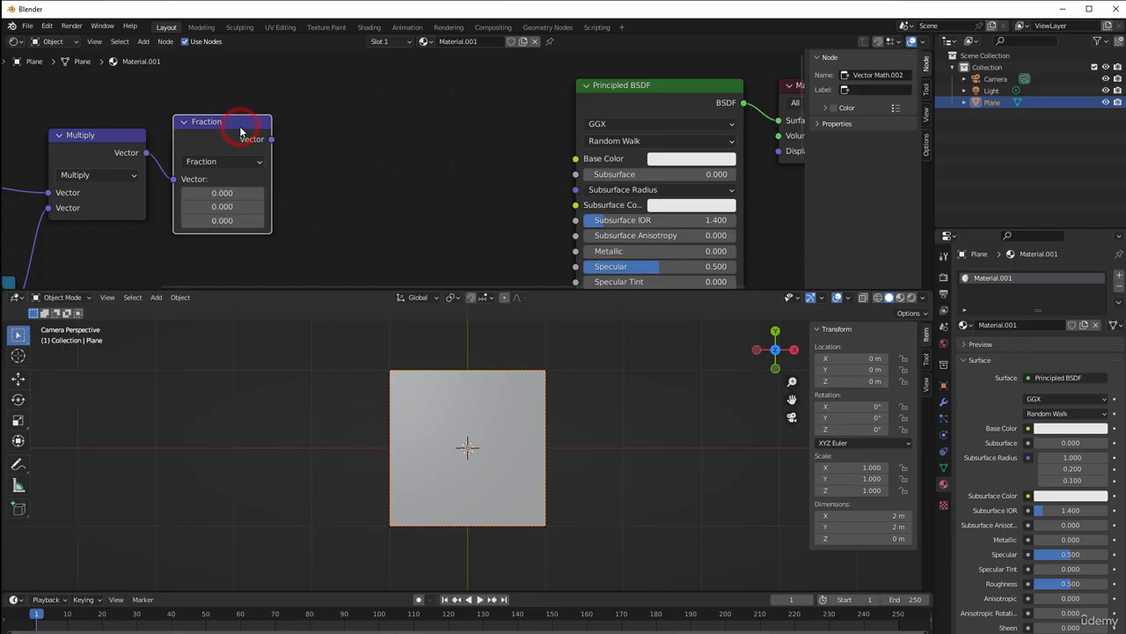
{"action": "left_click", "coordinate": [344, 107]}
{"action": "left_click", "coordinate": [318, 145]}
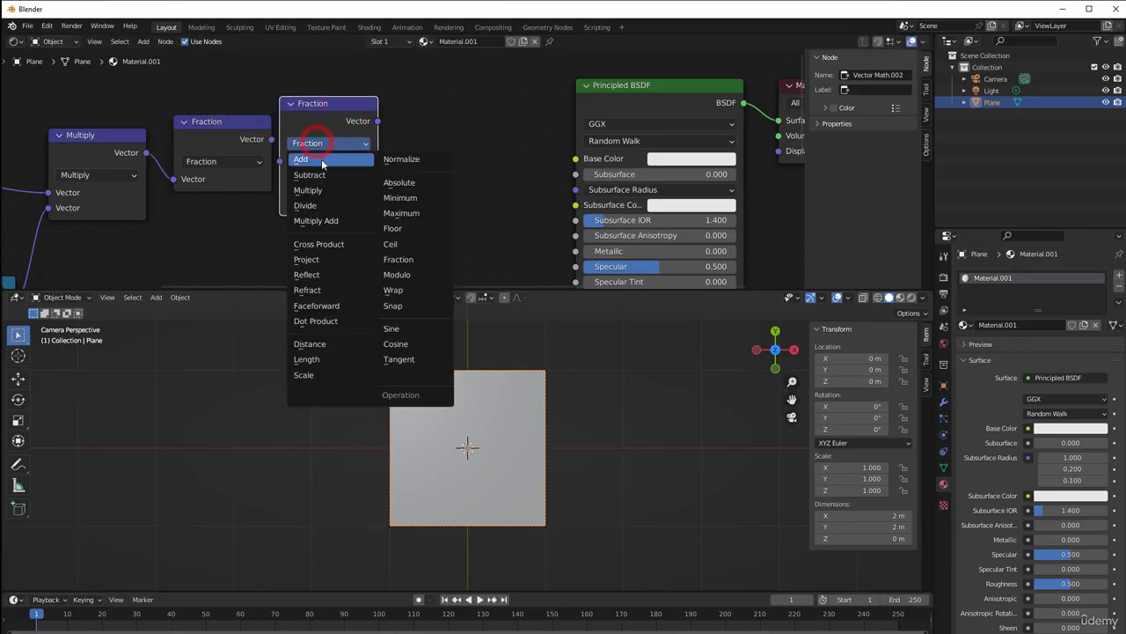
{"action": "left_click", "coordinate": [309, 174]}
{"action": "left_click_drag", "start_coordinate": [312, 105], "coordinate": [346, 89]}
{"action": "left_click_drag", "start_coordinate": [272, 139], "coordinate": [313, 145]}
Set the X and Y components of Subtract's second vector to 0.5
{"action": "left_click_drag", "start_coordinate": [400, 172], "coordinate": [426, 172]}
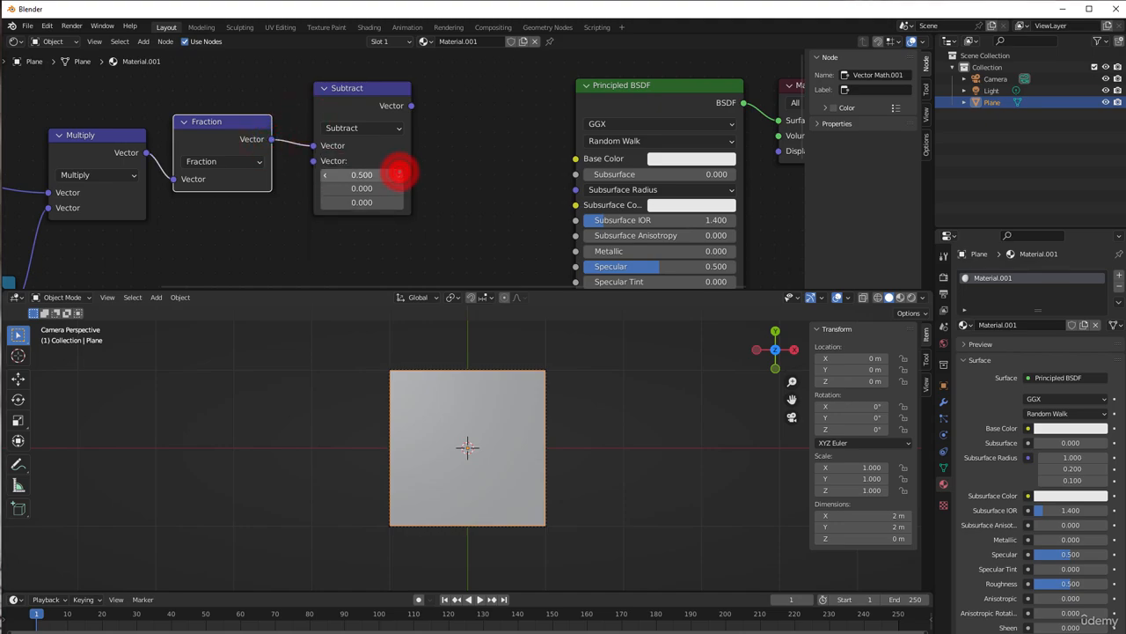
{"action": "left_click", "coordinate": [399, 189]}
{"action": "left_click", "coordinate": [398, 189]}
{"action": "left_click", "coordinate": [399, 189]}
{"action": "left_click", "coordinate": [398, 189]}
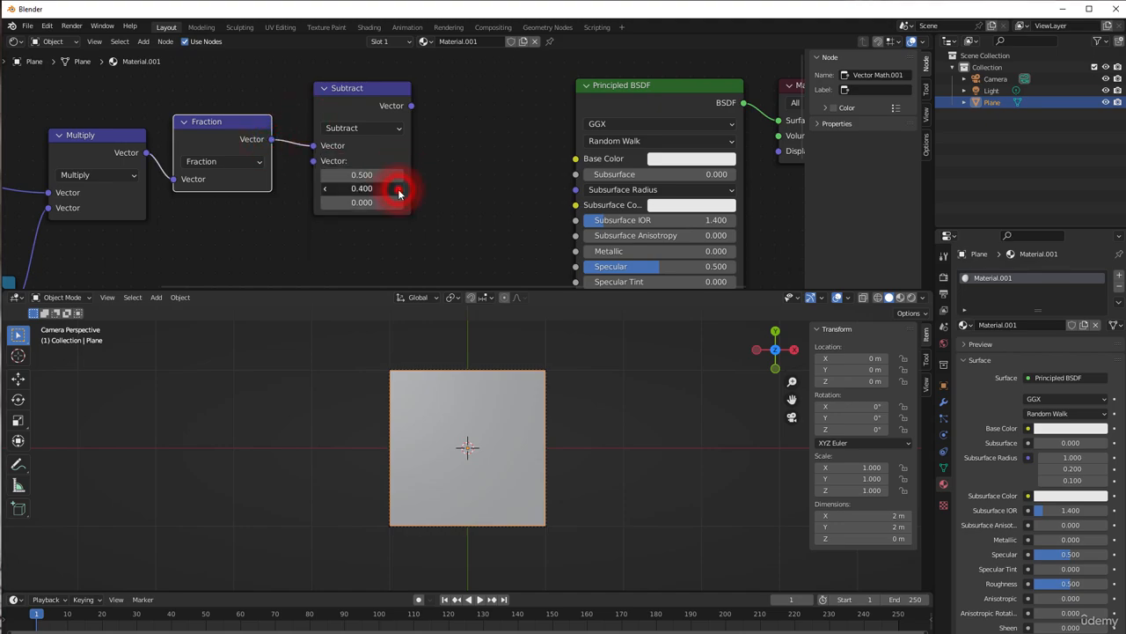
{"action": "left_click", "coordinate": [398, 189]}
Duplicate the Subtract node, place the copy after it and set the copy's operation to Multiply
{"action": "left_click", "coordinate": [349, 104]}
{"action": "key", "text": "shift+d"}
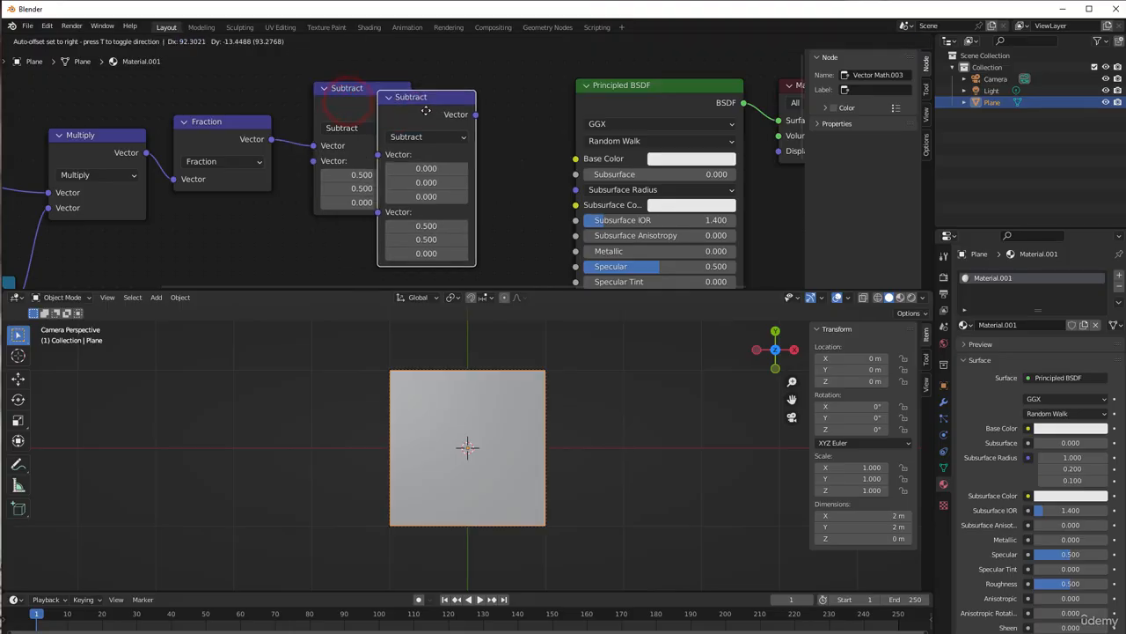
{"action": "left_click", "coordinate": [475, 89]}
{"action": "left_click", "coordinate": [475, 112]}
{"action": "left_click", "coordinate": [487, 157]}
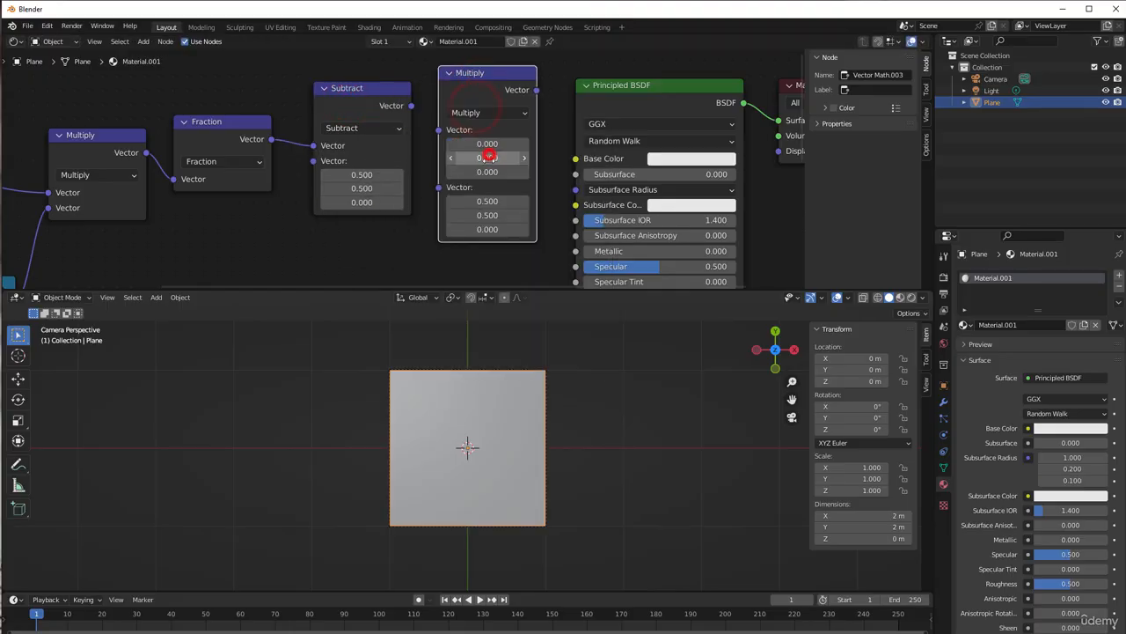
Connect Subtract's vector output to the new Multiply node and set its second vector's X and Y to 2
{"action": "left_click_drag", "start_coordinate": [411, 105], "coordinate": [480, 173]}
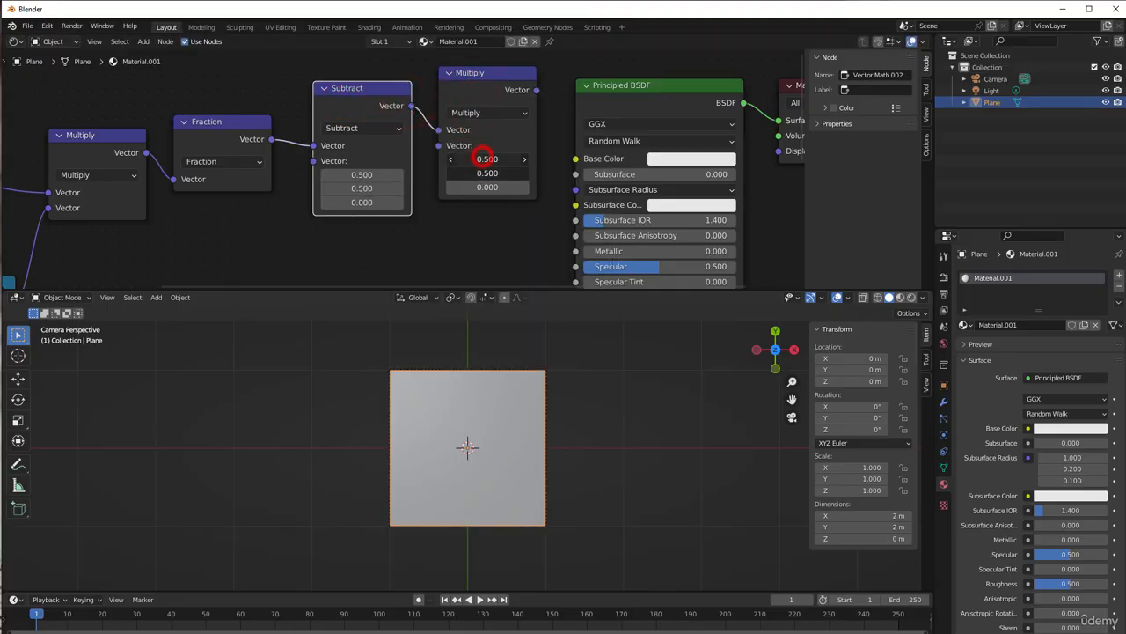
{"action": "type", "text": "2"}
{"action": "left_click", "coordinate": [498, 236]}
Move the Principled BSDF and Material Output nodes farther from the second Multiply node
{"action": "scroll", "coordinate": [498, 236], "scroll_direction": "down", "scroll_amount": 3}
{"action": "left_click_drag", "start_coordinate": [561, 88], "coordinate": [731, 168]}
{"action": "middle_click_drag", "start_coordinate": [707, 216], "coordinate": [475, 232]}
{"action": "left_click_drag", "start_coordinate": [353, 123], "coordinate": [595, 108]}
Duplicate the second Multiply node as an Absolute node, feed Multiply's vector output into it and place it close by
{"action": "scroll", "coordinate": [445, 167], "scroll_direction": "up", "scroll_amount": 1}
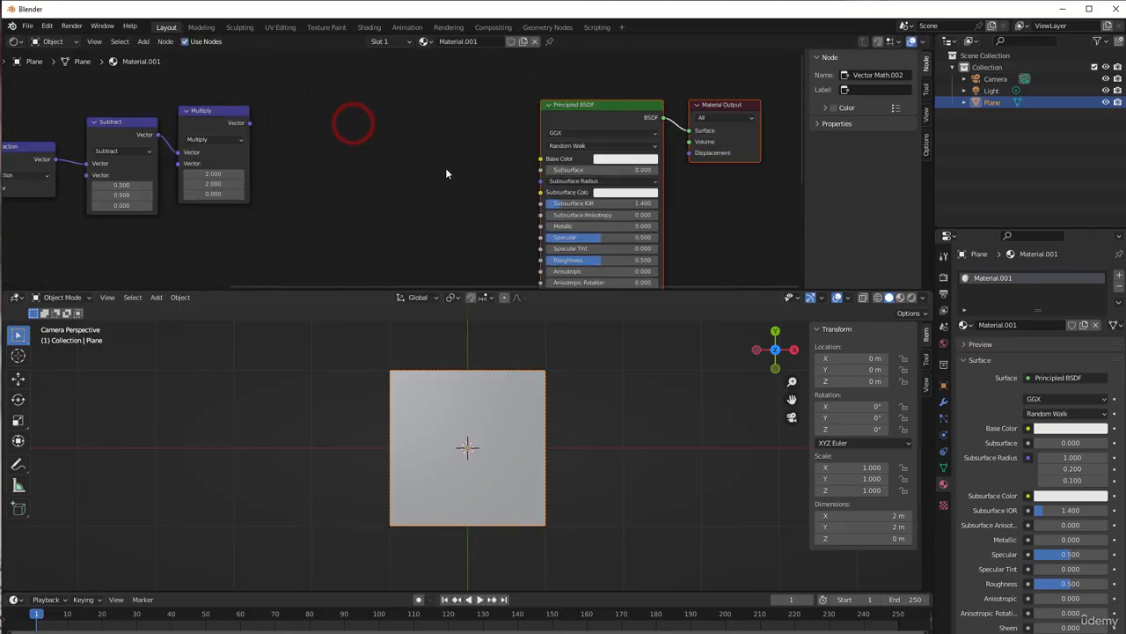
{"action": "scroll", "coordinate": [382, 171], "scroll_direction": "up", "scroll_amount": 3}
{"action": "left_click", "coordinate": [224, 117]}
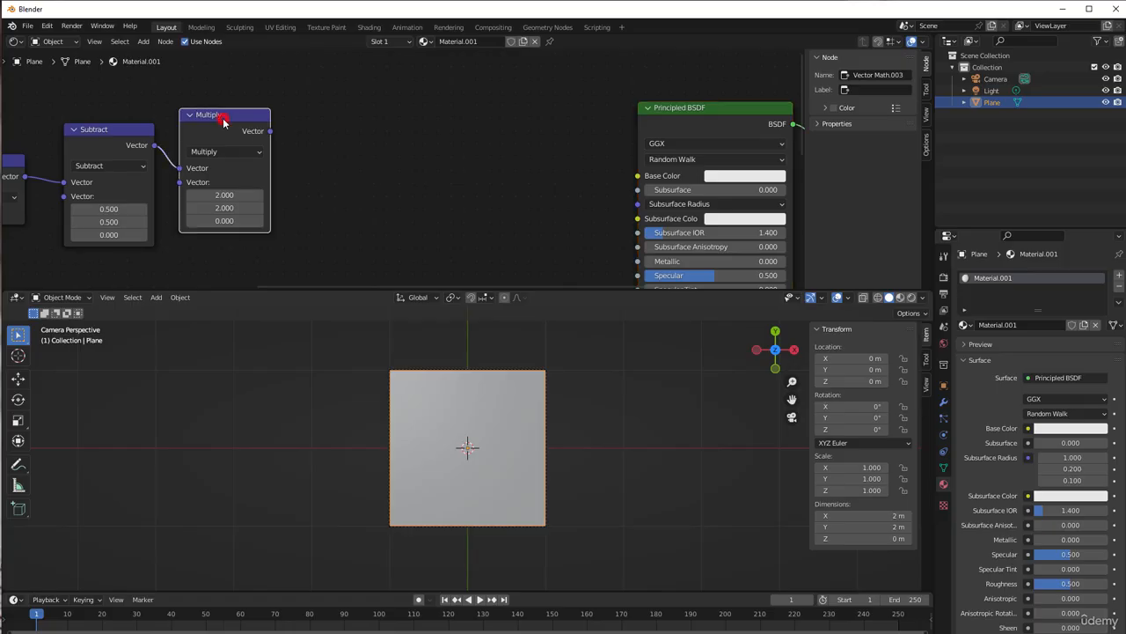
{"action": "key", "text": "shift+d"}
{"action": "left_click", "coordinate": [365, 98]}
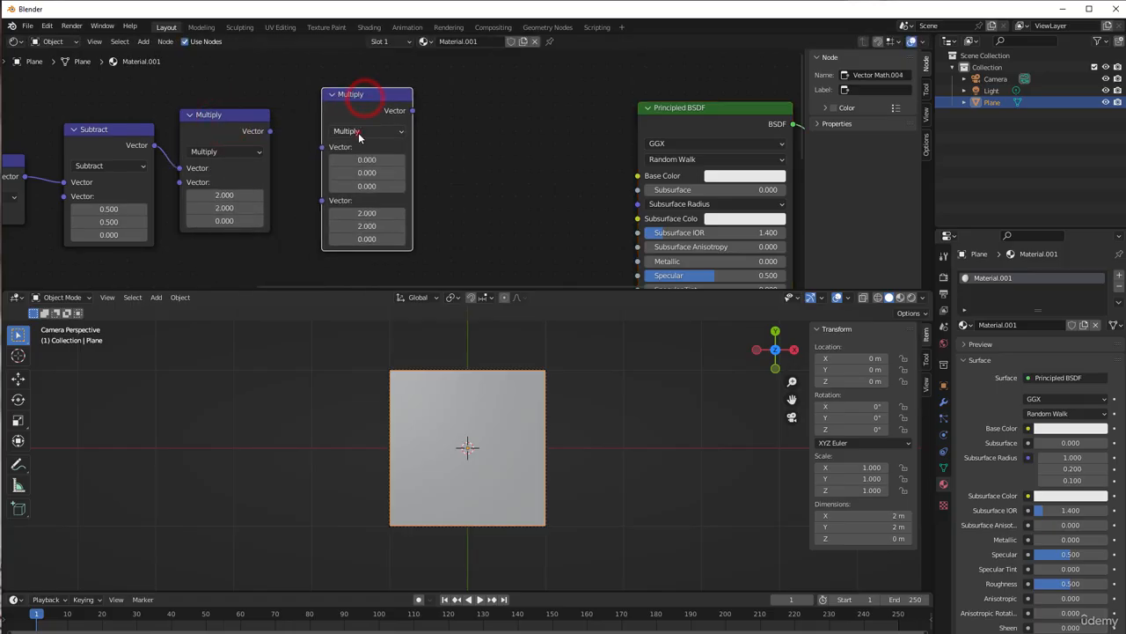
{"action": "left_click", "coordinate": [357, 131]}
{"action": "left_click", "coordinate": [433, 167]}
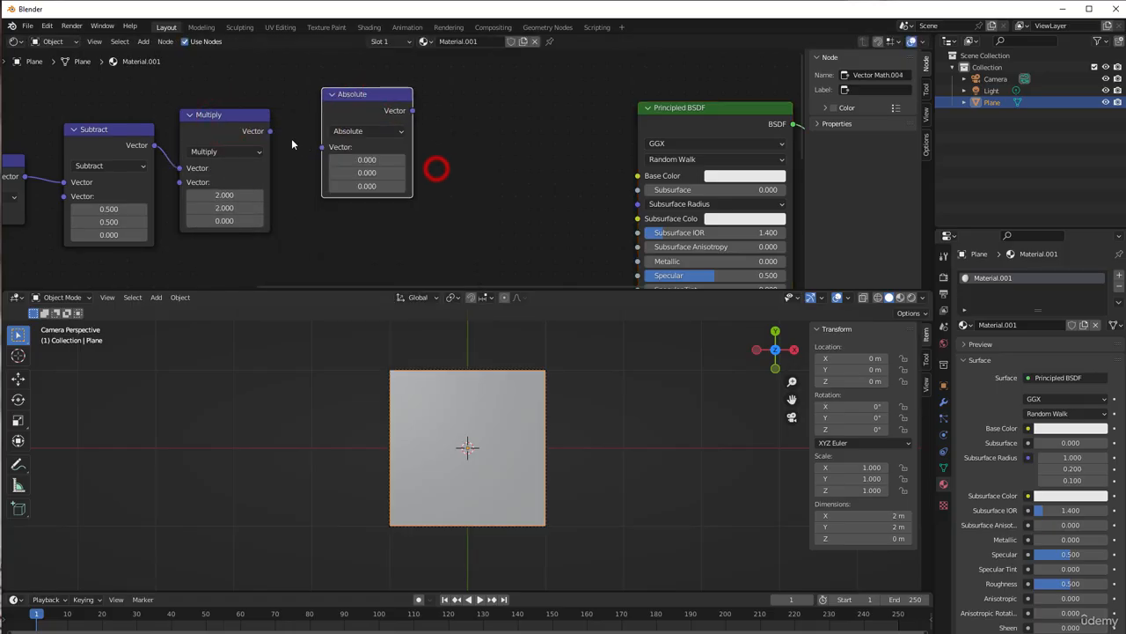
{"action": "left_click_drag", "start_coordinate": [288, 141], "coordinate": [322, 147]}
{"action": "left_click_drag", "start_coordinate": [384, 100], "coordinate": [352, 107]}
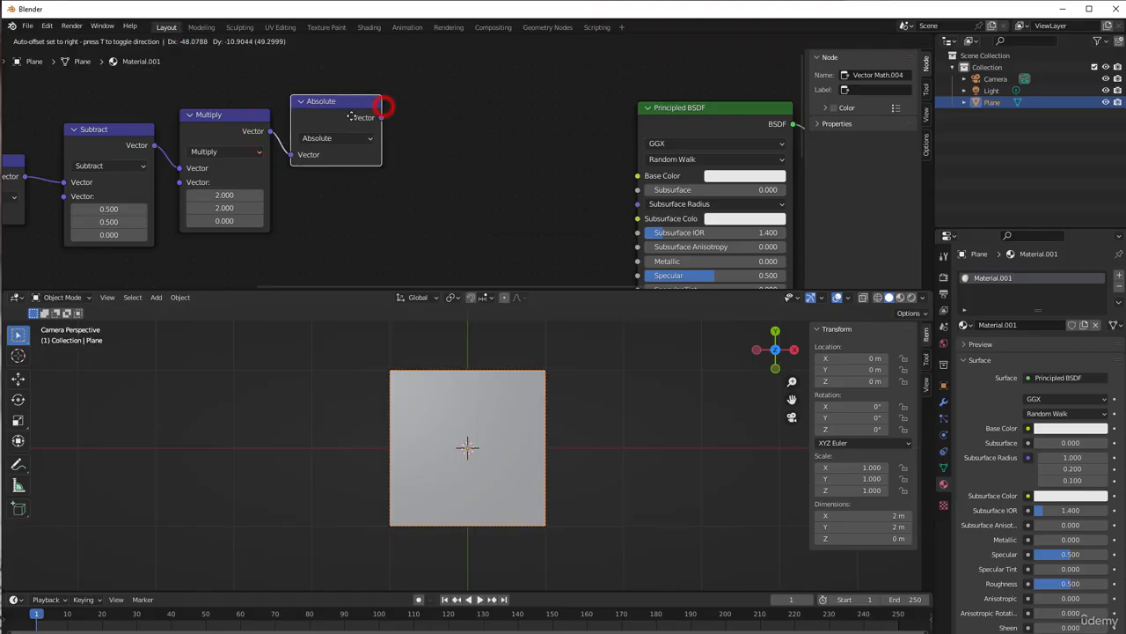
Add a Separate XYZ node after Absolute and connect Absolute's vector output to it
{"action": "scroll", "coordinate": [384, 158], "scroll_direction": "down", "scroll_amount": 1}
{"action": "middle_click_drag", "start_coordinate": [384, 159], "coordinate": [322, 168]}
{"action": "scroll", "coordinate": [338, 159], "scroll_direction": "up", "scroll_amount": 1}
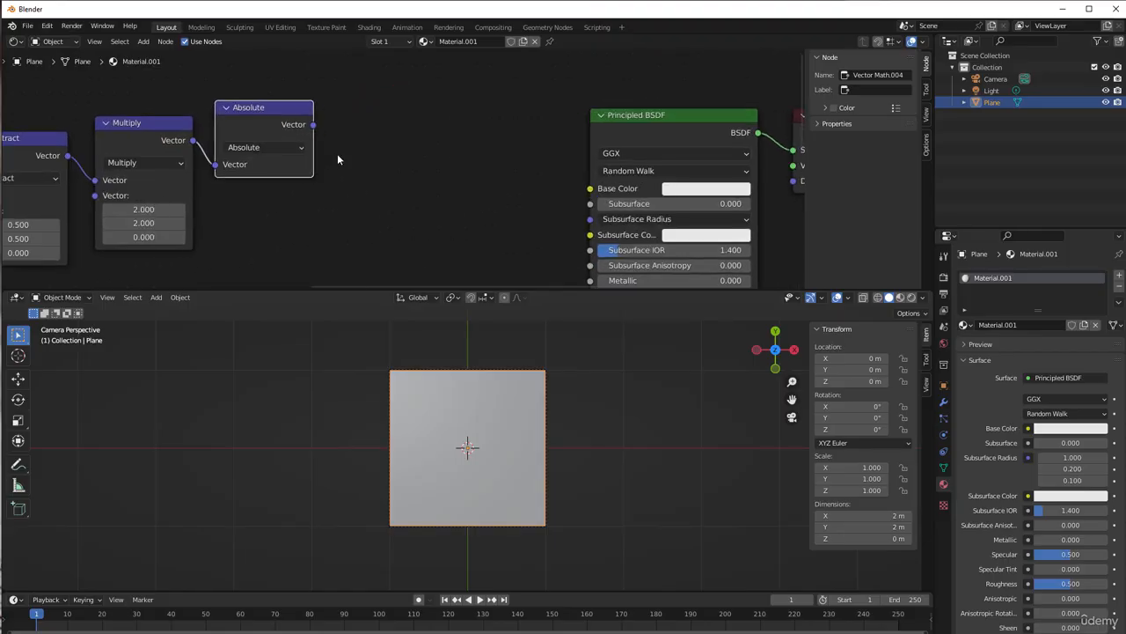
{"action": "key", "text": "shift+a"}
{"action": "mouse_move", "coordinate": [337, 155]}
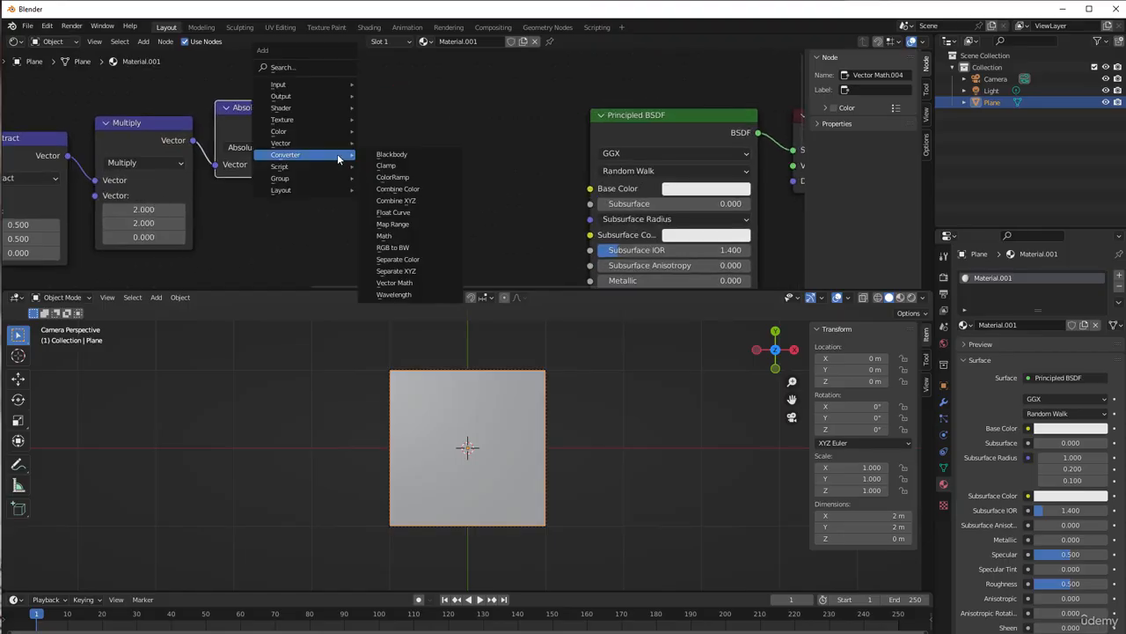
{"action": "left_click", "coordinate": [429, 271]}
{"action": "left_click", "coordinate": [345, 77]}
{"action": "left_click_drag", "start_coordinate": [315, 125], "coordinate": [351, 148]}
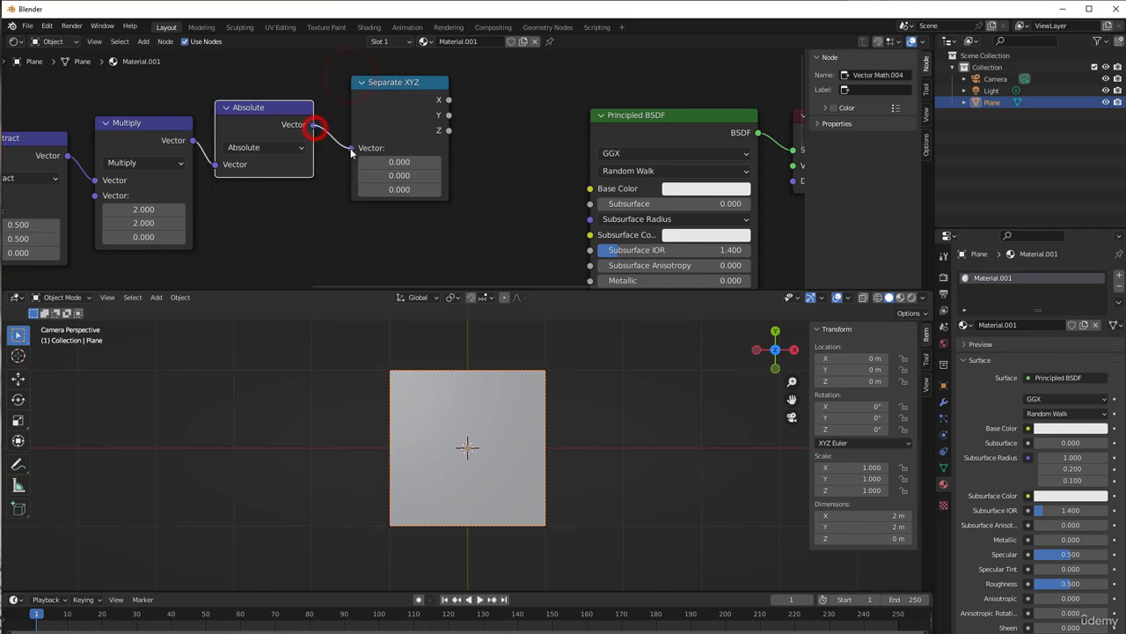
{"action": "left_click", "coordinate": [378, 101]}
Move the Principled BSDF and Material Output nodes farther from Separate XYZ
{"action": "scroll", "coordinate": [490, 140], "scroll_direction": "down", "scroll_amount": 1}
{"action": "middle_click_drag", "start_coordinate": [489, 140], "coordinate": [340, 148]}
{"action": "left_click_drag", "start_coordinate": [460, 98], "coordinate": [615, 172]}
{"action": "left_click_drag", "start_coordinate": [516, 133], "coordinate": [673, 107]}
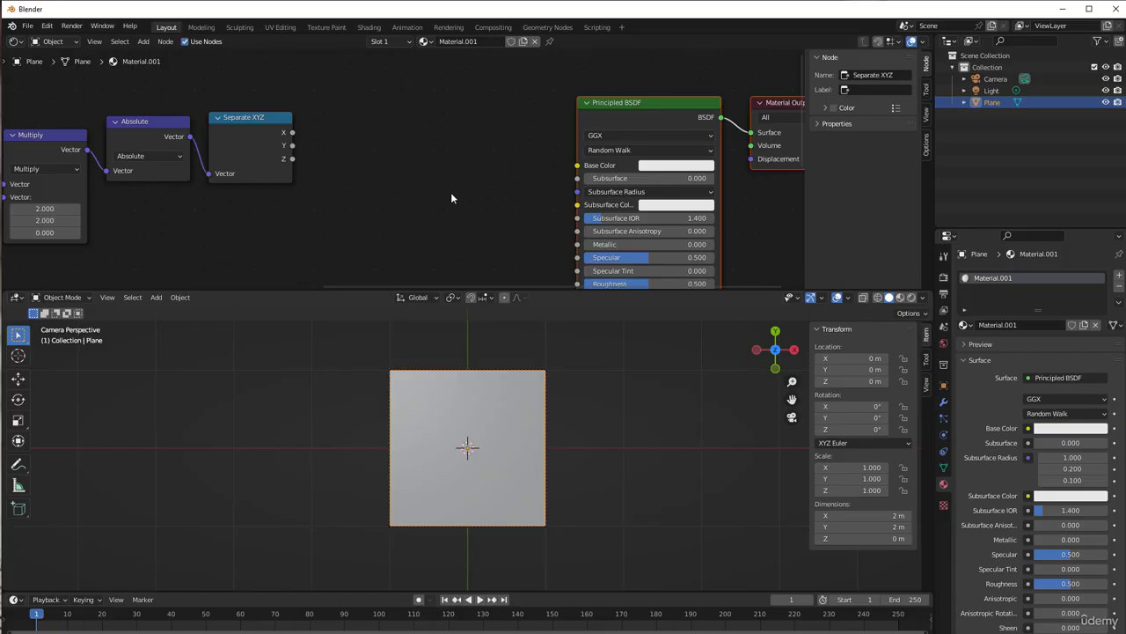
Add a Math node between Separate XYZ and Principled BSDF and set its operation to Smooth Minimum
{"action": "key", "text": "shift+a"}
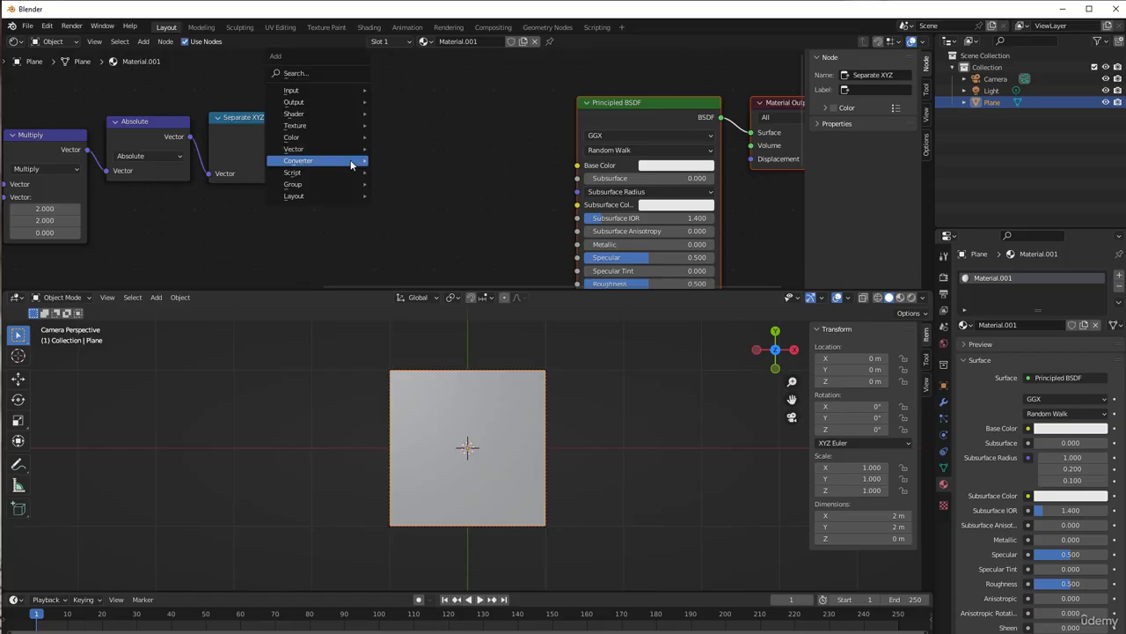
{"action": "mouse_move", "coordinate": [351, 163]}
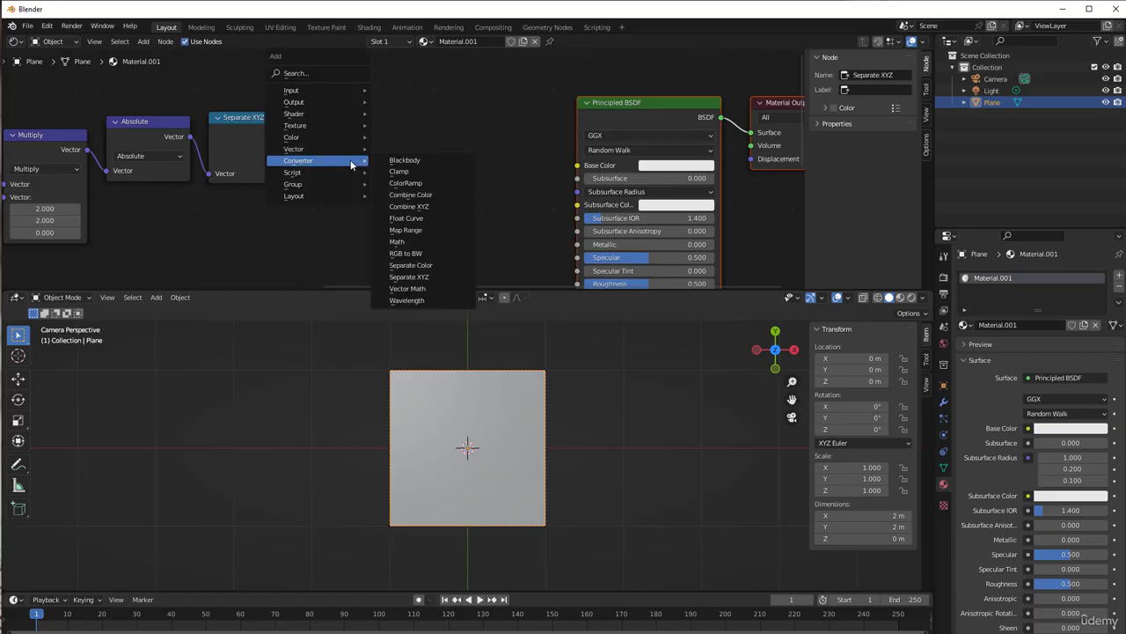
{"action": "left_click", "coordinate": [397, 241]}
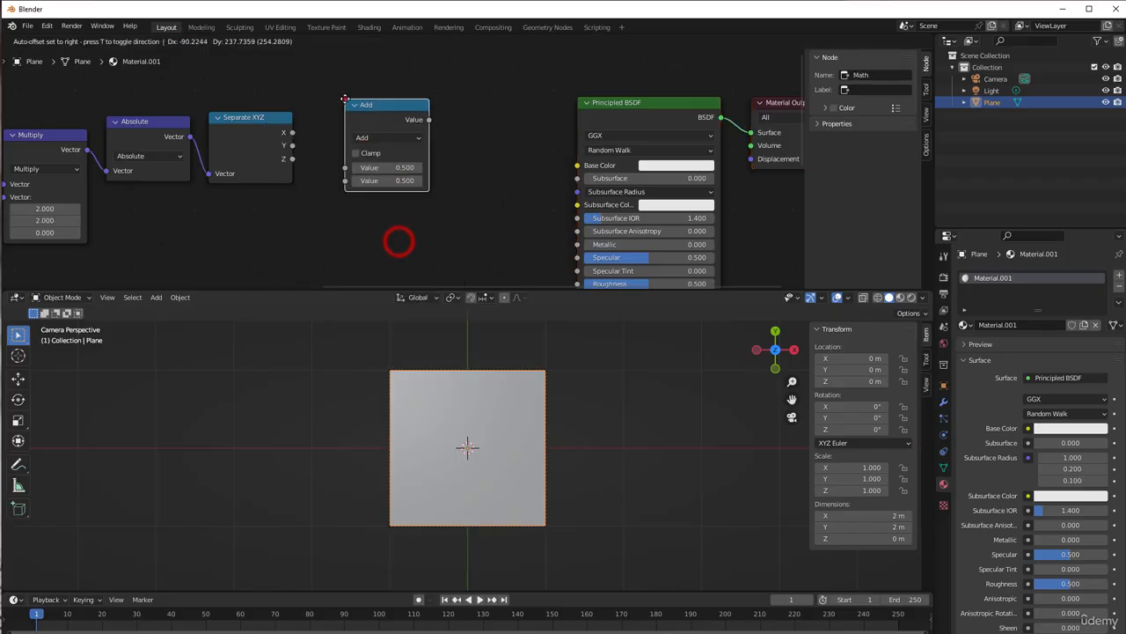
{"action": "left_click", "coordinate": [345, 99]}
{"action": "left_click", "coordinate": [368, 138]}
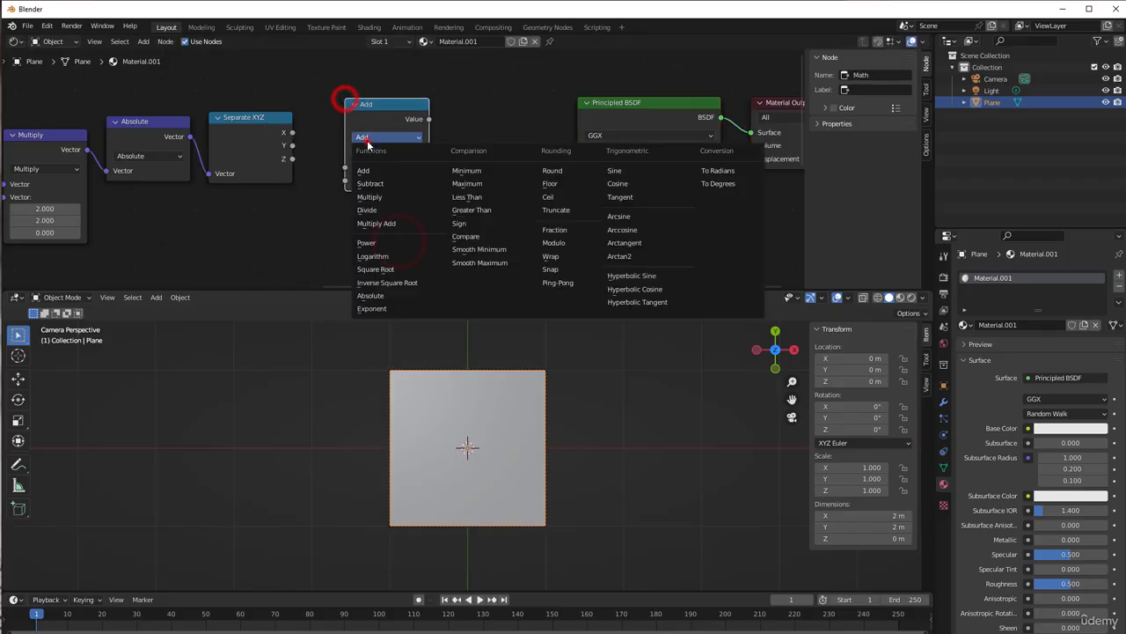
{"action": "left_click", "coordinate": [476, 249]}
Connect Separate XYZ's X and Y outputs to Smooth Minimum's two values and its result to the Base Color
{"action": "left_click_drag", "start_coordinate": [292, 132], "coordinate": [344, 180]}
{"action": "left_click_drag", "start_coordinate": [430, 120], "coordinate": [577, 166]}
{"action": "left_click", "coordinate": [590, 164]}
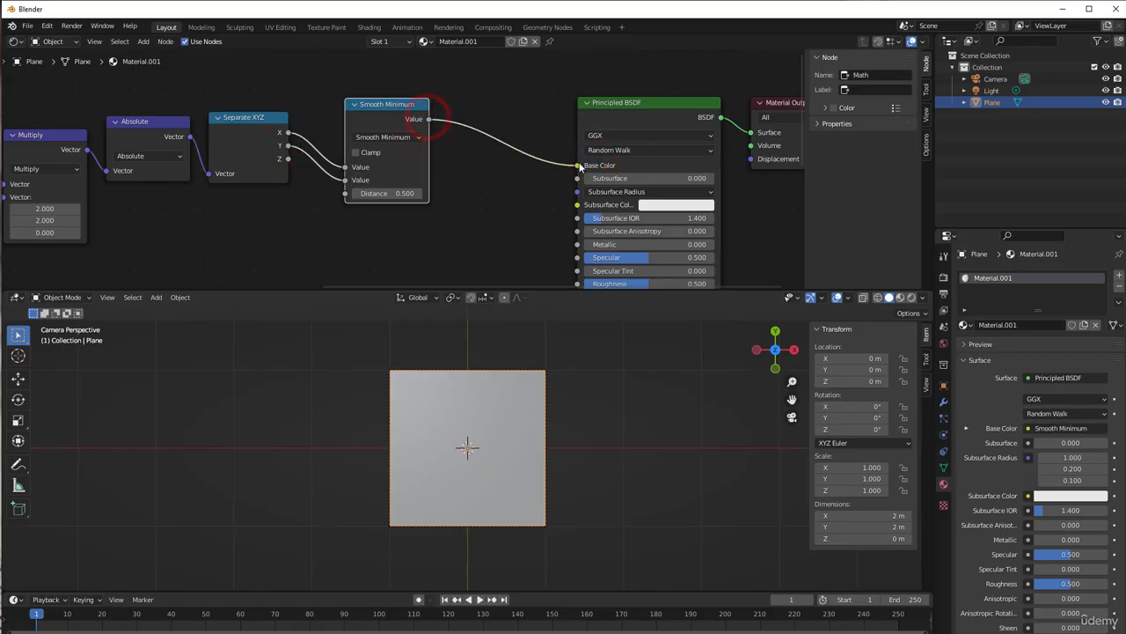
Switch the 3D viewport to rendered shading and inspect the pattern on the plane
{"action": "left_click", "coordinate": [911, 297]}
{"action": "scroll", "coordinate": [422, 416], "scroll_direction": "up", "scroll_amount": 4}
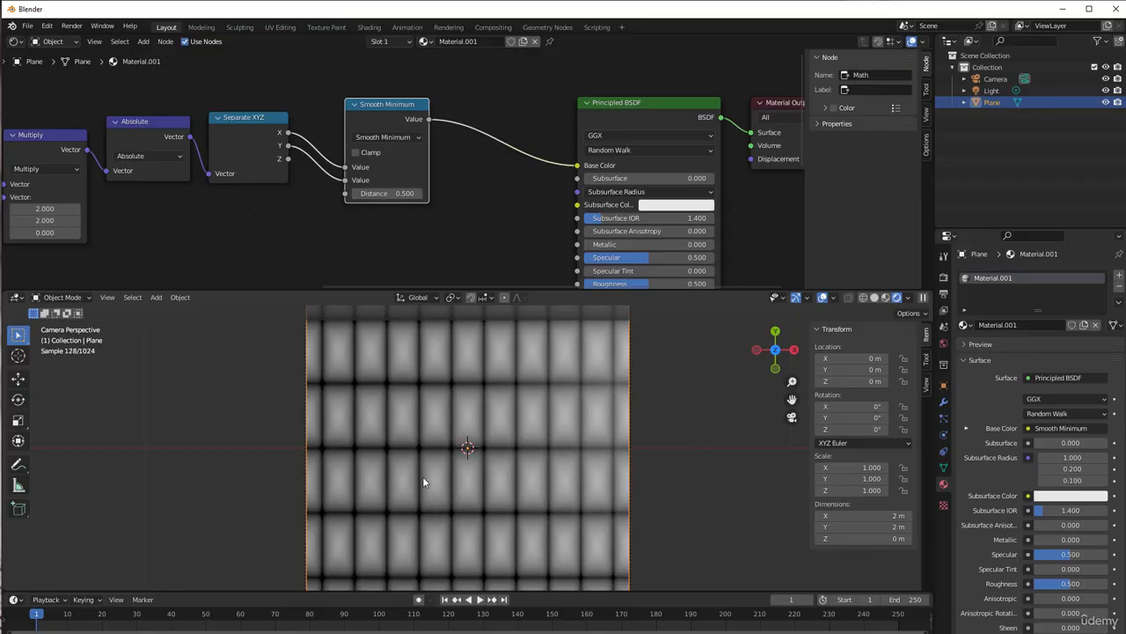
{"action": "scroll", "coordinate": [416, 465], "scroll_direction": "down", "scroll_amount": 3}
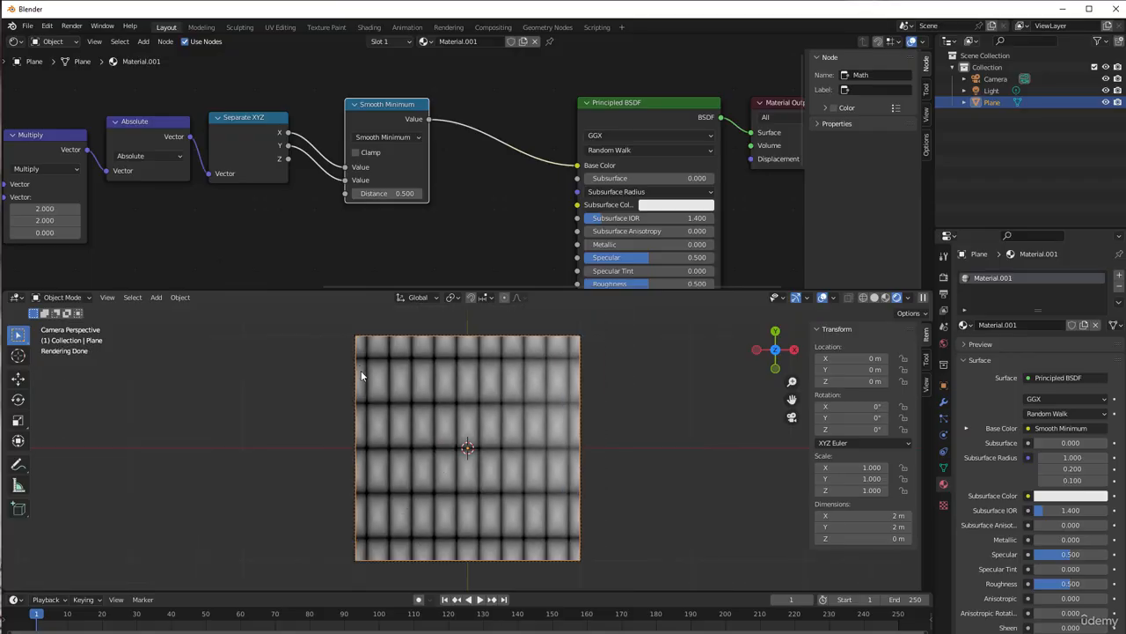
Shift the Fraction node slightly away from the first Multiply node
{"action": "scroll", "coordinate": [253, 221], "scroll_direction": "down", "scroll_amount": 3}
{"action": "middle_click_drag", "start_coordinate": [173, 204], "coordinate": [532, 171]}
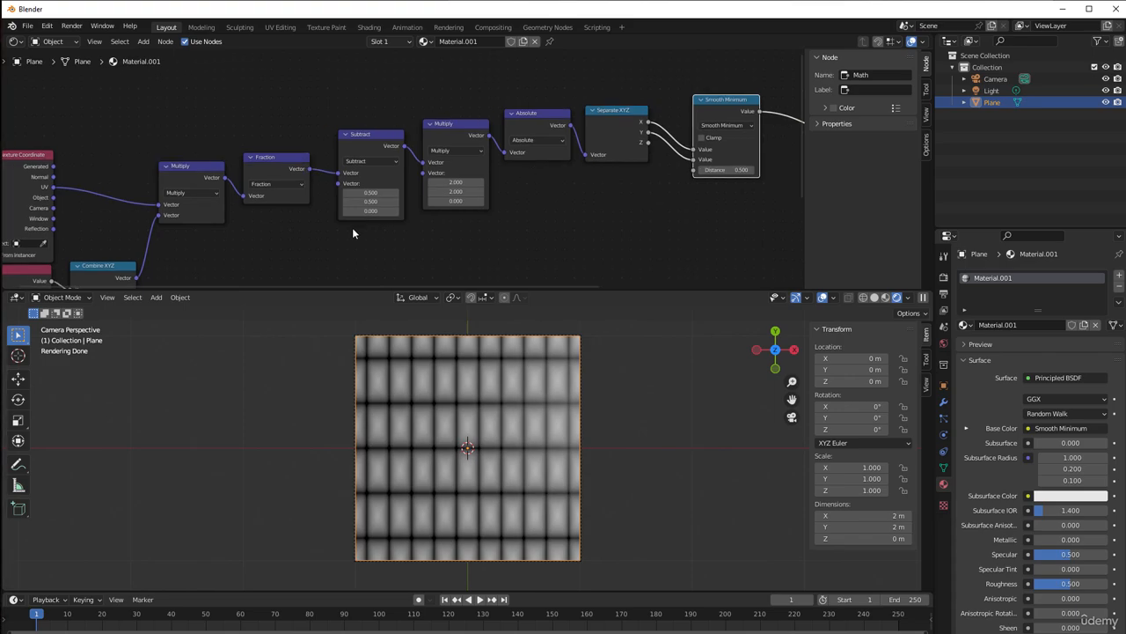
{"action": "middle_click_drag", "start_coordinate": [354, 230], "coordinate": [495, 219]}
{"action": "scroll", "coordinate": [385, 233], "scroll_direction": "up", "scroll_amount": 2}
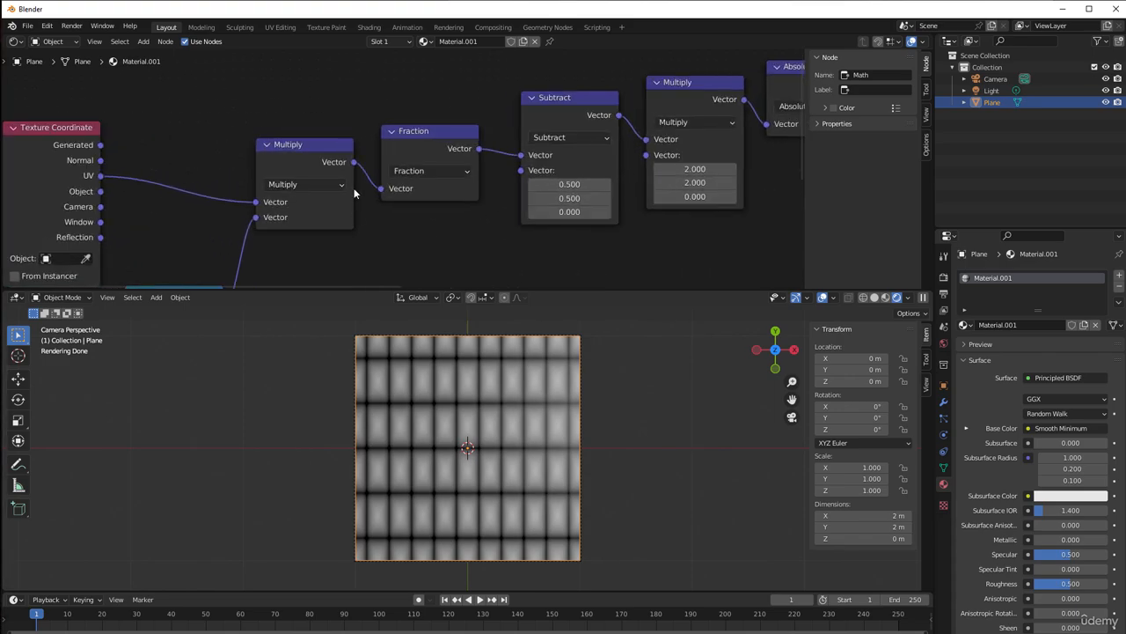
{"action": "left_click", "coordinate": [319, 148]}
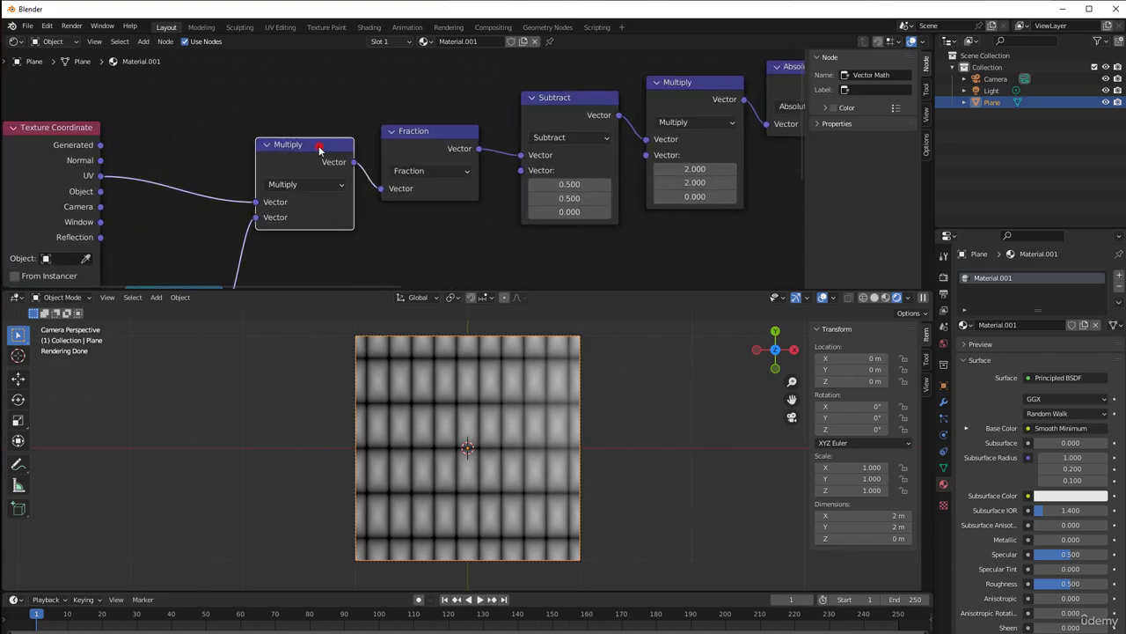
{"action": "left_click_drag", "start_coordinate": [390, 138], "coordinate": [409, 140]}
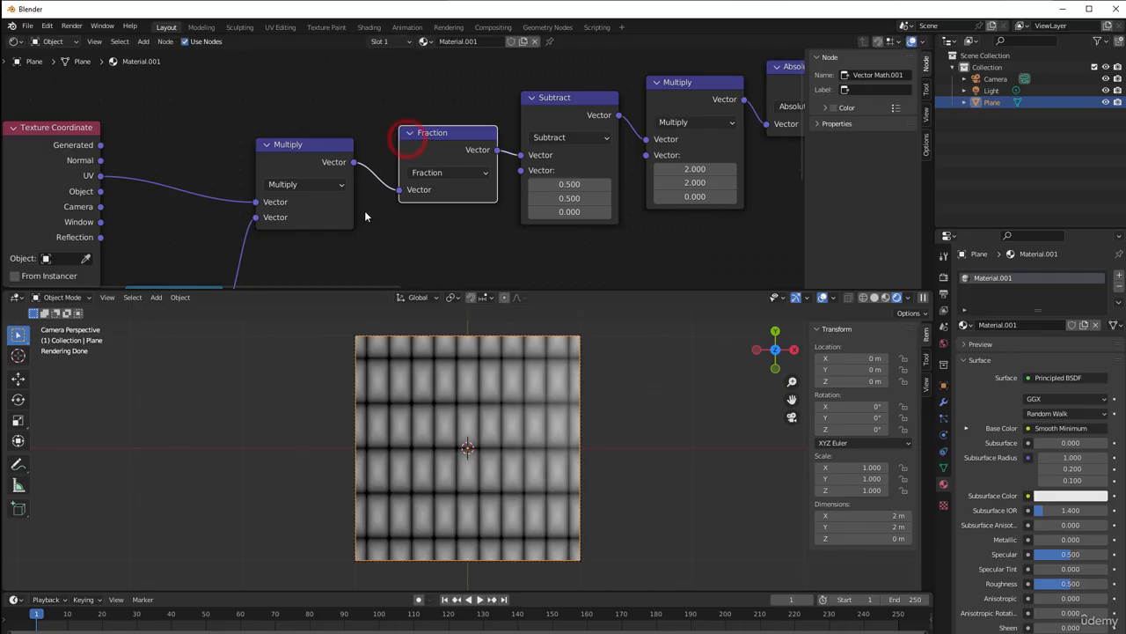
Duplicate the first Multiply node, insert the copy before Fraction and set its operation to Add
{"action": "left_click", "coordinate": [313, 154]}
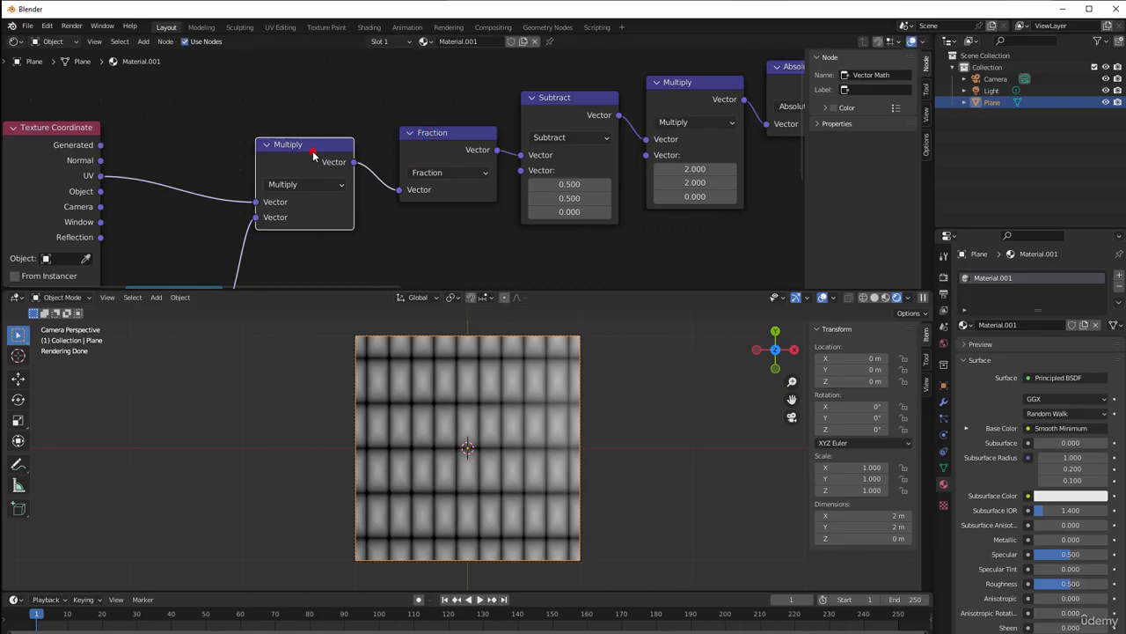
{"action": "key", "text": "shift+d"}
{"action": "left_click", "coordinate": [396, 132]}
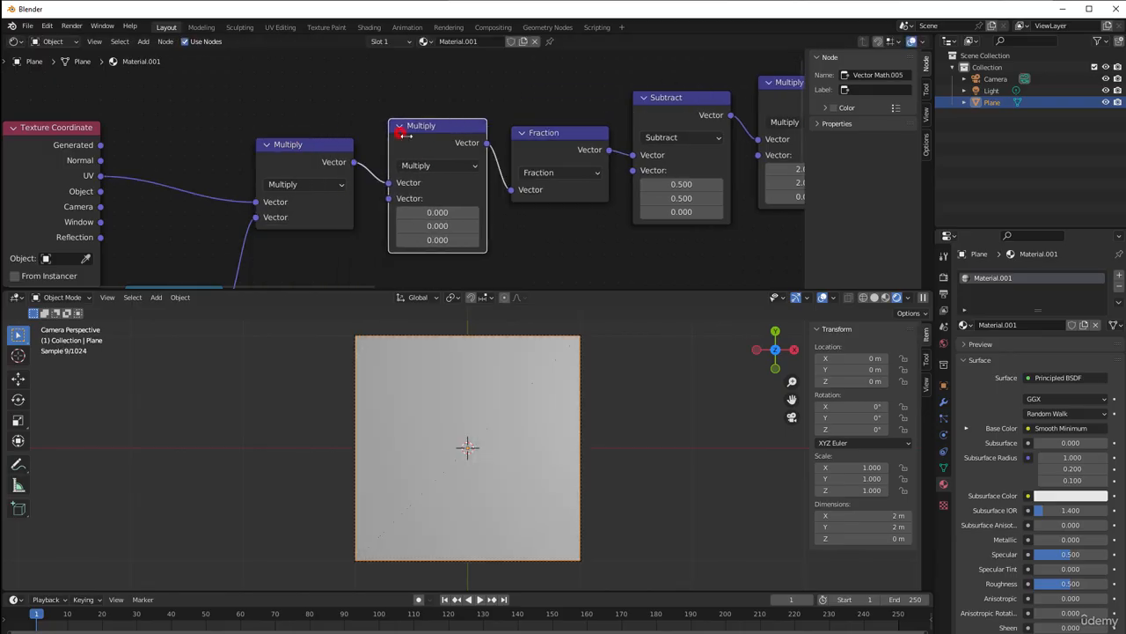
{"action": "left_click", "coordinate": [445, 166]}
{"action": "left_click", "coordinate": [443, 182]}
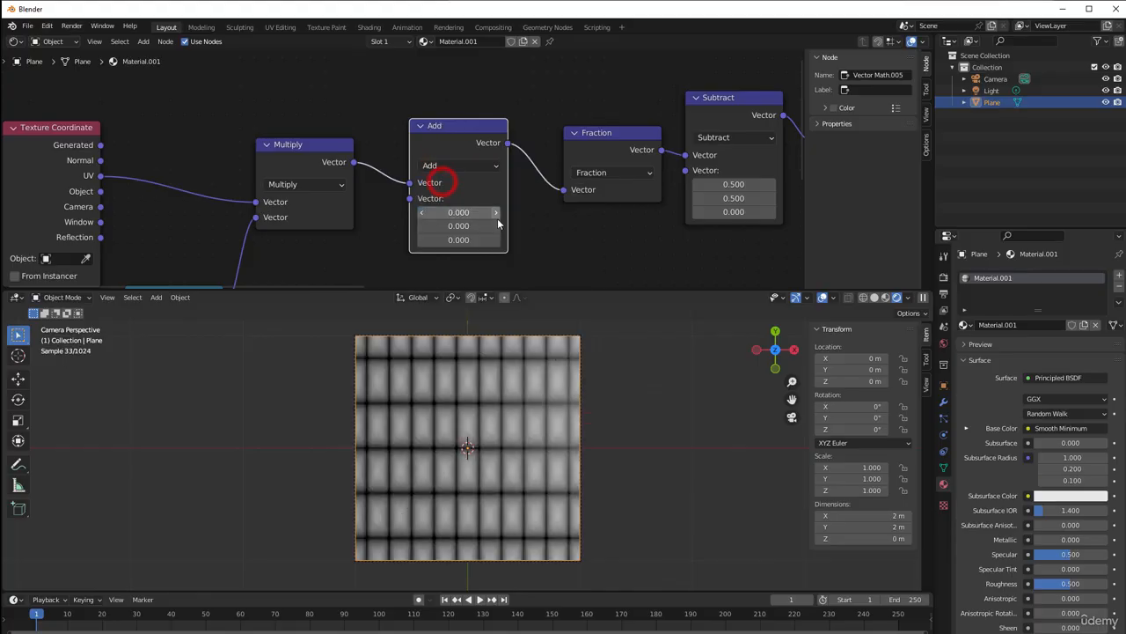
Set the X and Y components of Add's second vector to 0.5
{"action": "left_click", "coordinate": [497, 214]}
{"action": "left_click", "coordinate": [497, 214]}
{"action": "left_click", "coordinate": [497, 213]}
{"action": "left_click", "coordinate": [497, 214]}
{"action": "left_click", "coordinate": [497, 214]}
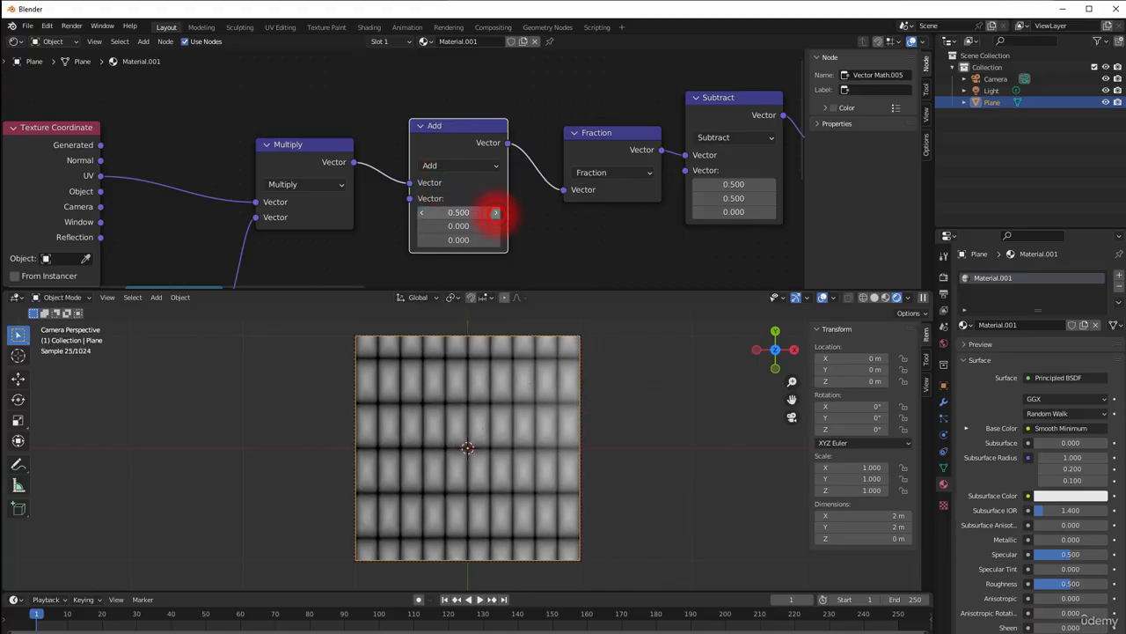
{"action": "left_click", "coordinate": [497, 227]}
{"action": "left_click", "coordinate": [498, 226]}
{"action": "left_click", "coordinate": [497, 226]}
{"action": "left_click", "coordinate": [498, 226]}
{"action": "left_click", "coordinate": [497, 226]}
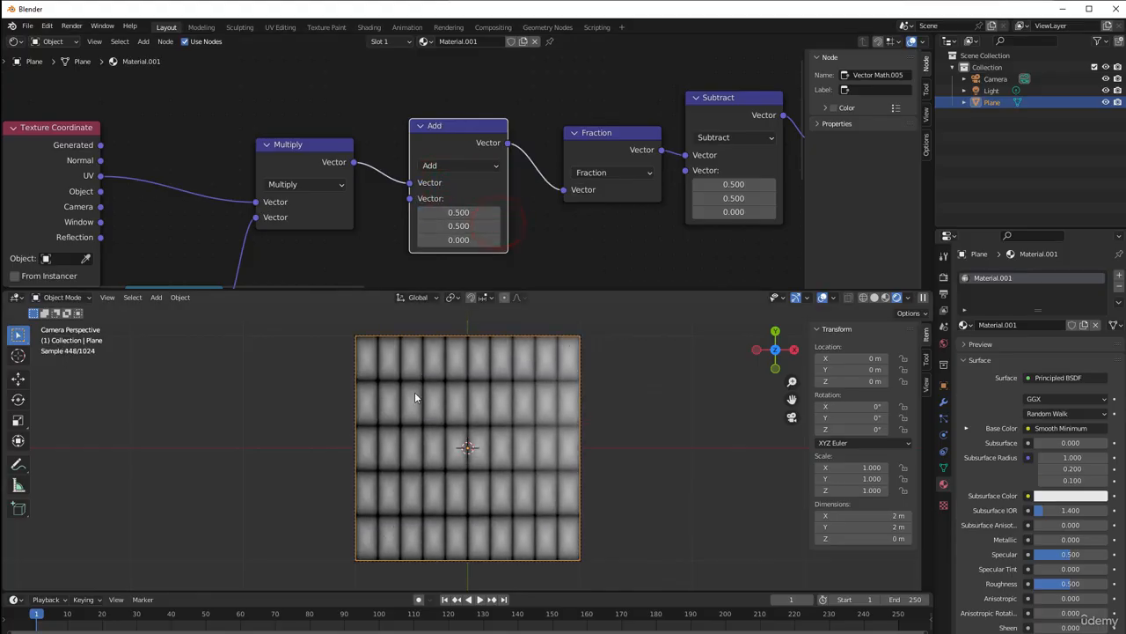
Examine the tile alignment on the plane and the end of the node chain near Principled BSDF
{"action": "scroll", "coordinate": [556, 412], "scroll_direction": "down", "scroll_amount": 2}
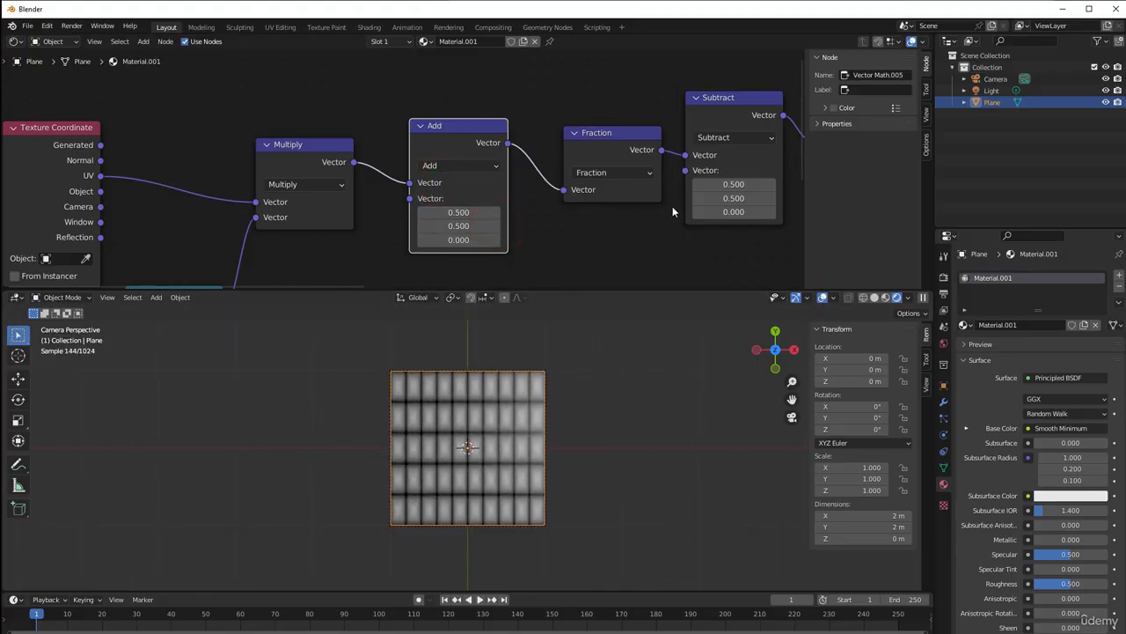
{"action": "scroll", "coordinate": [674, 212], "scroll_direction": "down", "scroll_amount": 4}
{"action": "middle_click_drag", "start_coordinate": [675, 214], "coordinate": [329, 214]}
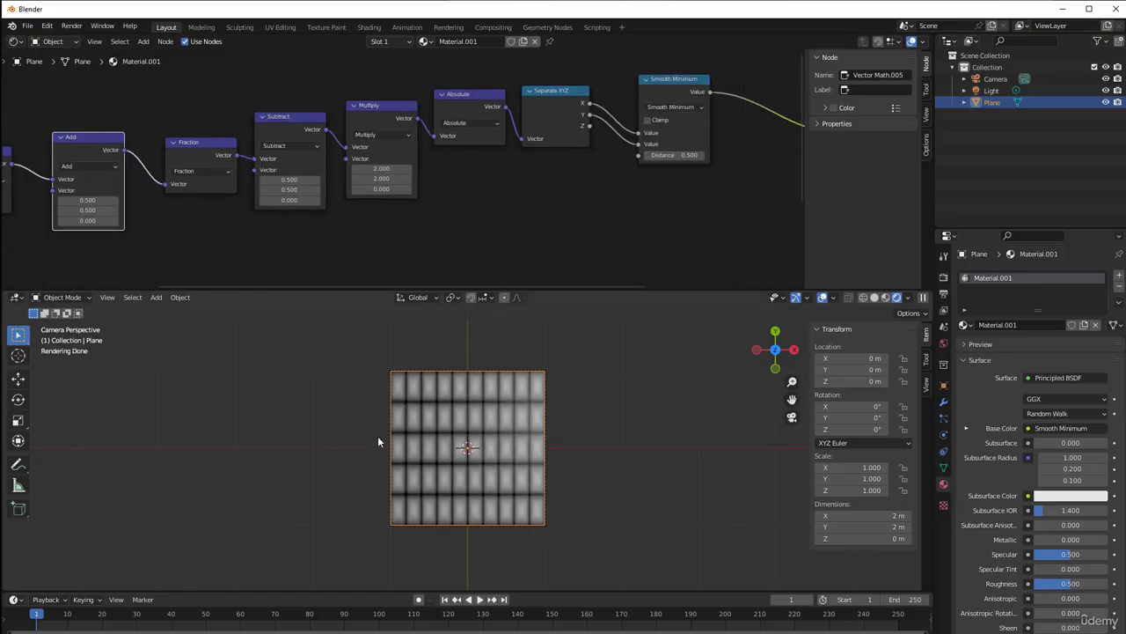
{"action": "scroll", "coordinate": [454, 443], "scroll_direction": "up", "scroll_amount": 3}
{"action": "middle_click_drag", "start_coordinate": [602, 215], "coordinate": [483, 226]}
{"action": "scroll", "coordinate": [483, 225], "scroll_direction": "up", "scroll_amount": 2}
{"action": "scroll", "coordinate": [447, 224], "scroll_direction": "up", "scroll_amount": 1}
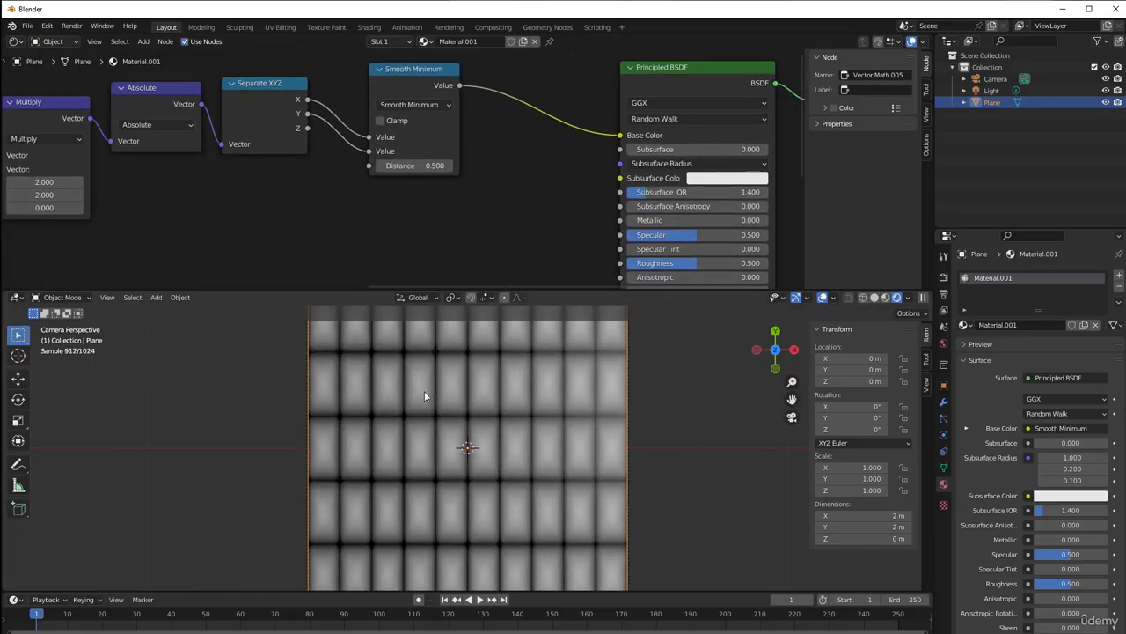
Set the Smooth Minimum node's Distance to 0.2
{"action": "scroll", "coordinate": [425, 391], "scroll_direction": "up", "scroll_amount": 2}
{"action": "scroll", "coordinate": [422, 393], "scroll_direction": "down", "scroll_amount": 3}
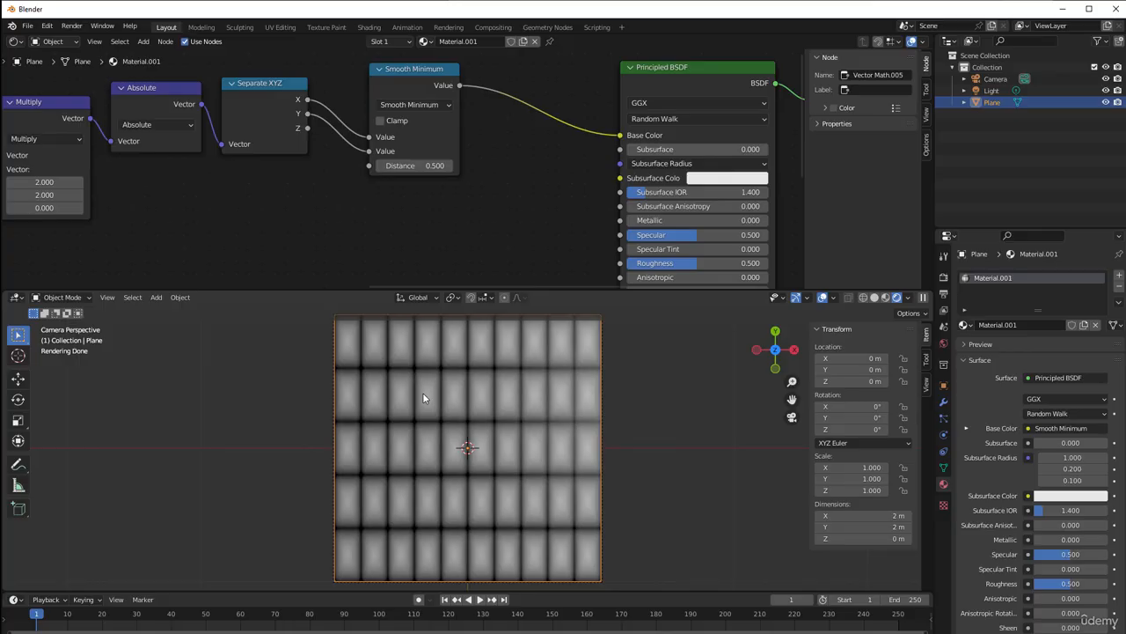
{"action": "scroll", "coordinate": [432, 417], "scroll_direction": "up", "scroll_amount": 4}
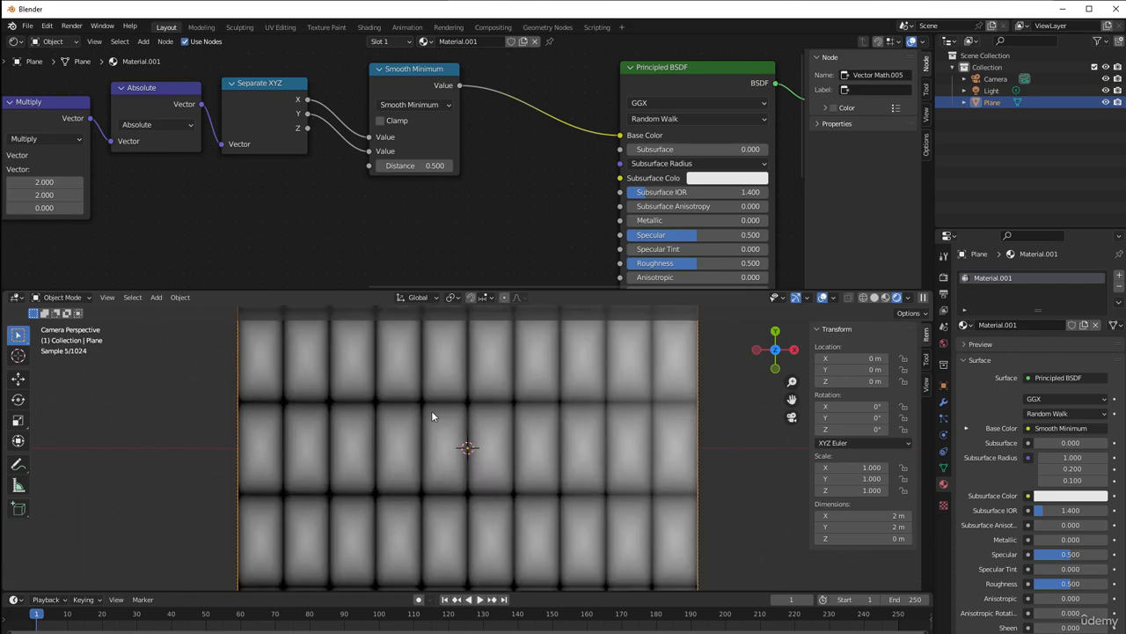
{"action": "left_click", "coordinate": [409, 164]}
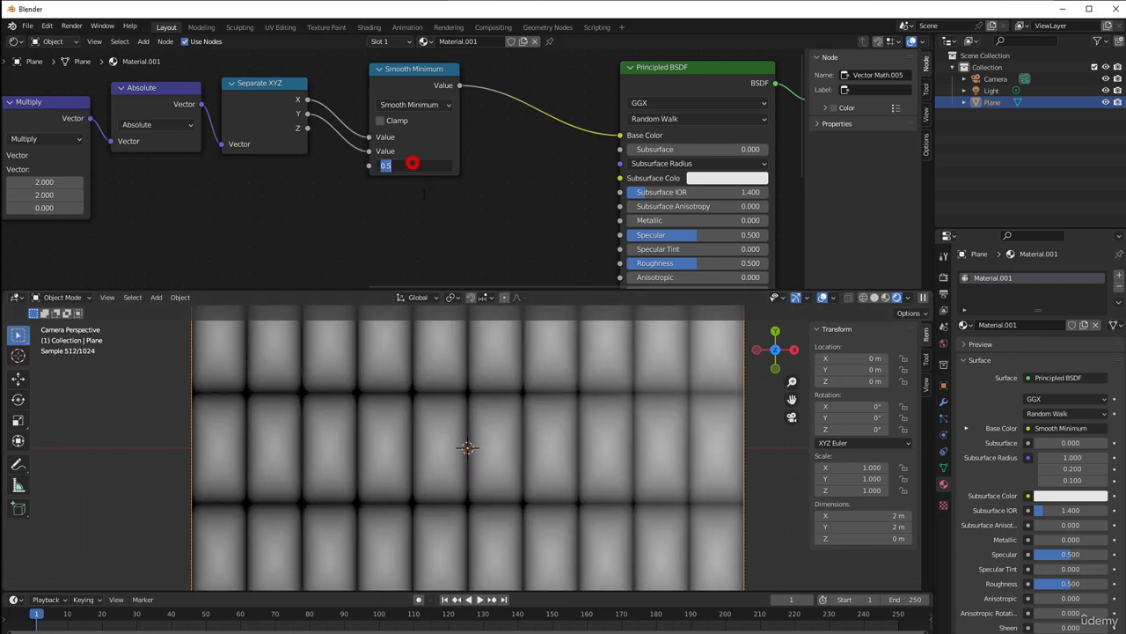
{"action": "type", "text": "0.2"}
{"action": "key", "text": "Return"}
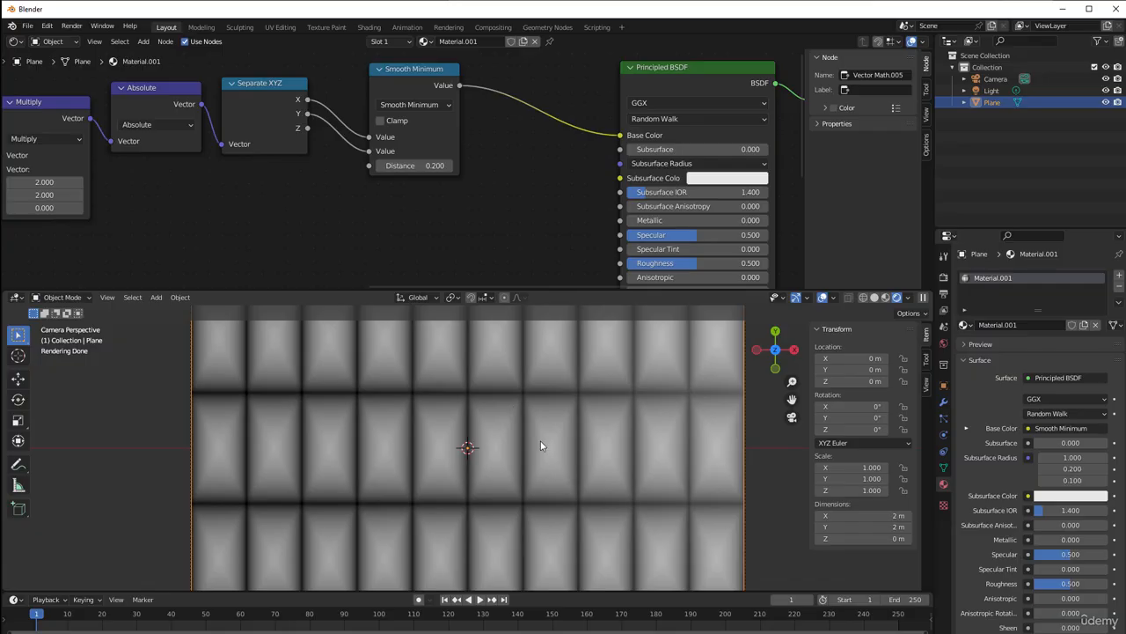
Insert a Map Range node between Smooth Minimum and the Base Color input of Principled BSDF
{"action": "middle_click_drag", "start_coordinate": [459, 189], "coordinate": [343, 239]}
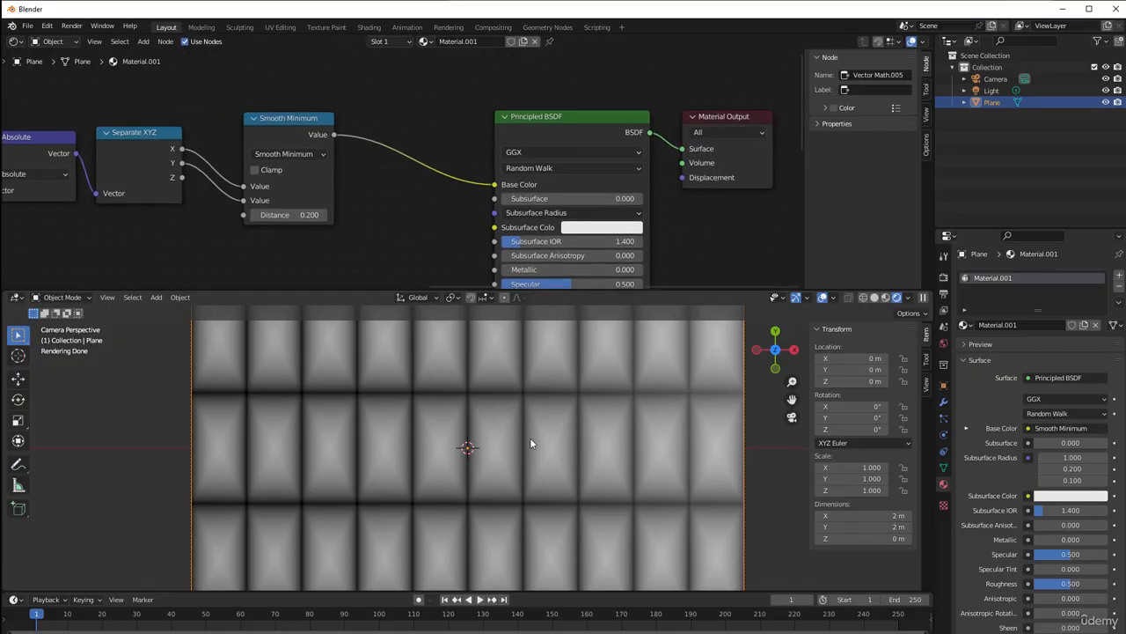
{"action": "left_click", "coordinate": [252, 118]}
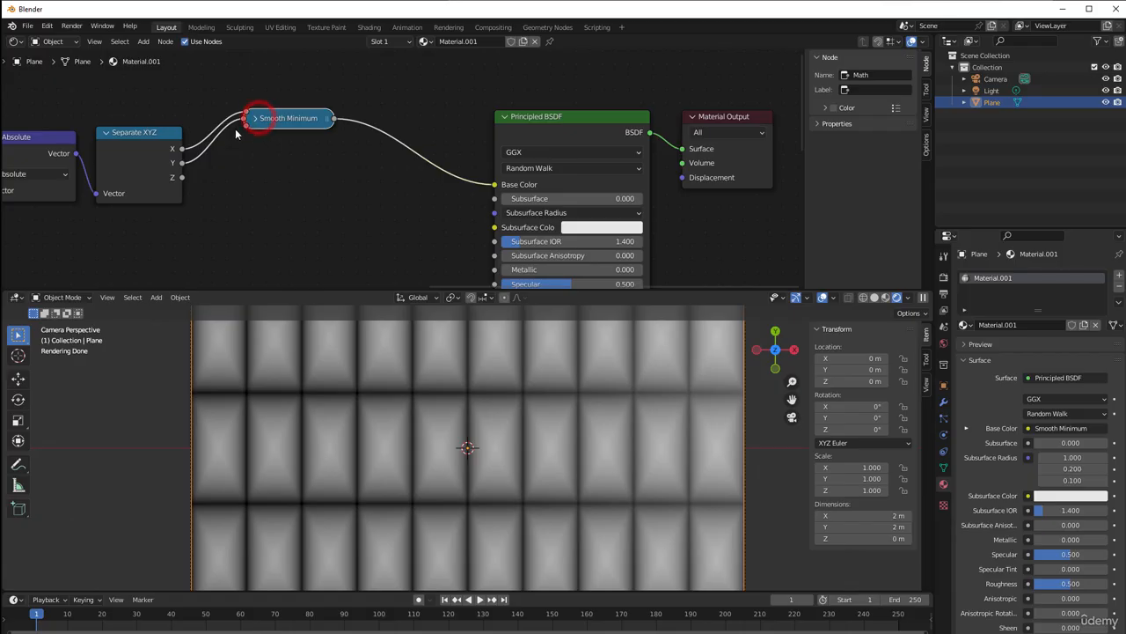
{"action": "left_click", "coordinate": [253, 118]}
{"action": "key", "text": "shift+a"}
{"action": "mouse_move", "coordinate": [405, 242]}
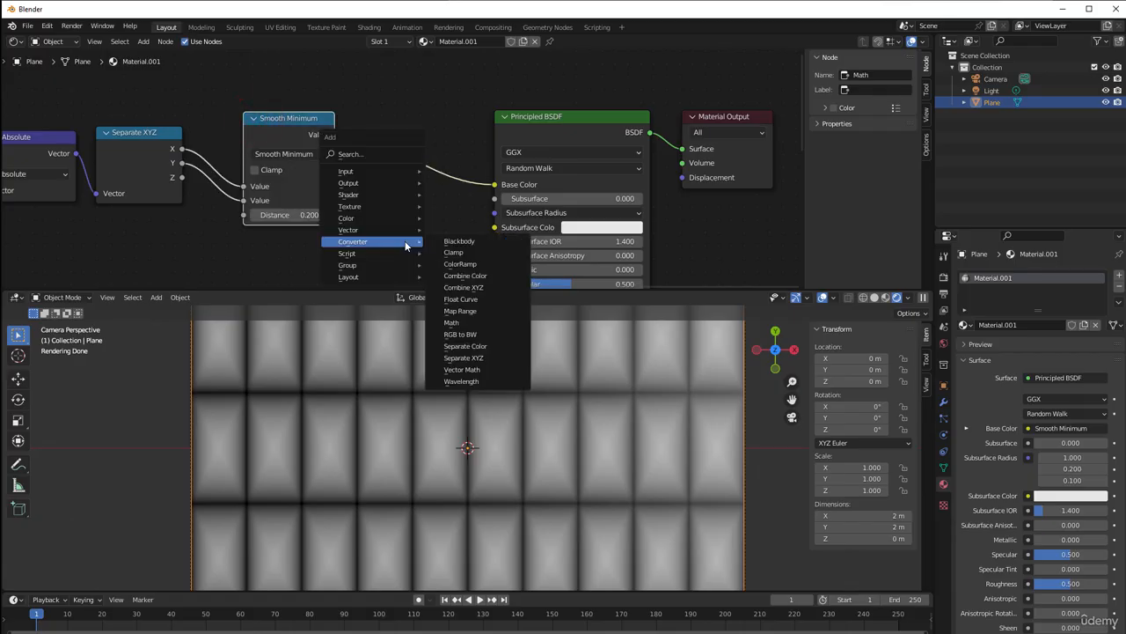
{"action": "left_click", "coordinate": [460, 311]}
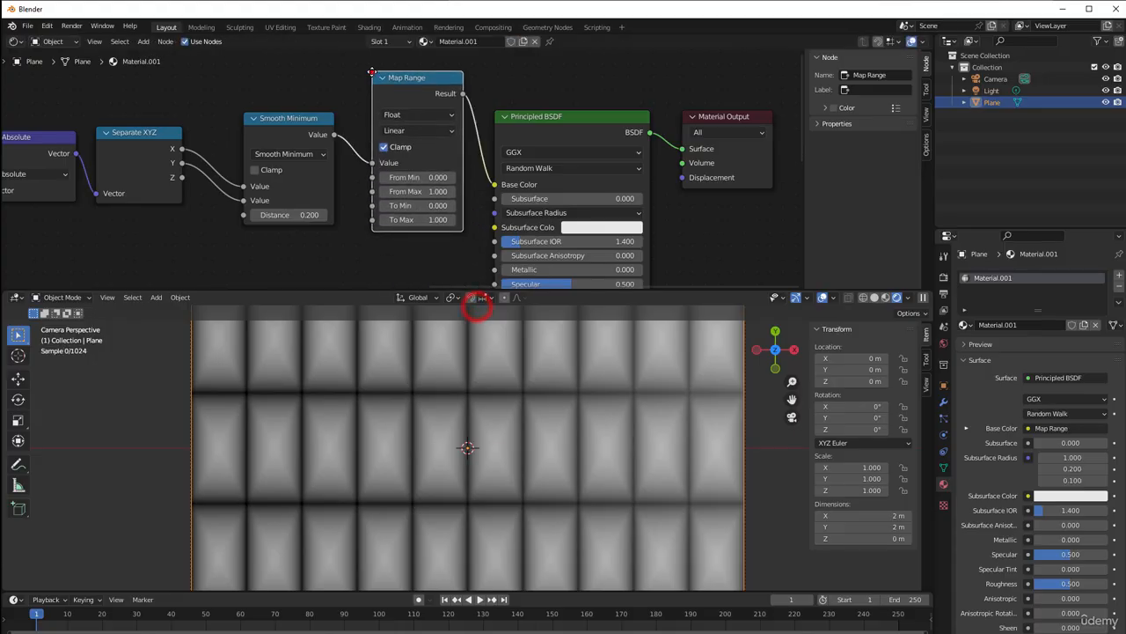
{"action": "left_click", "coordinate": [373, 73]}
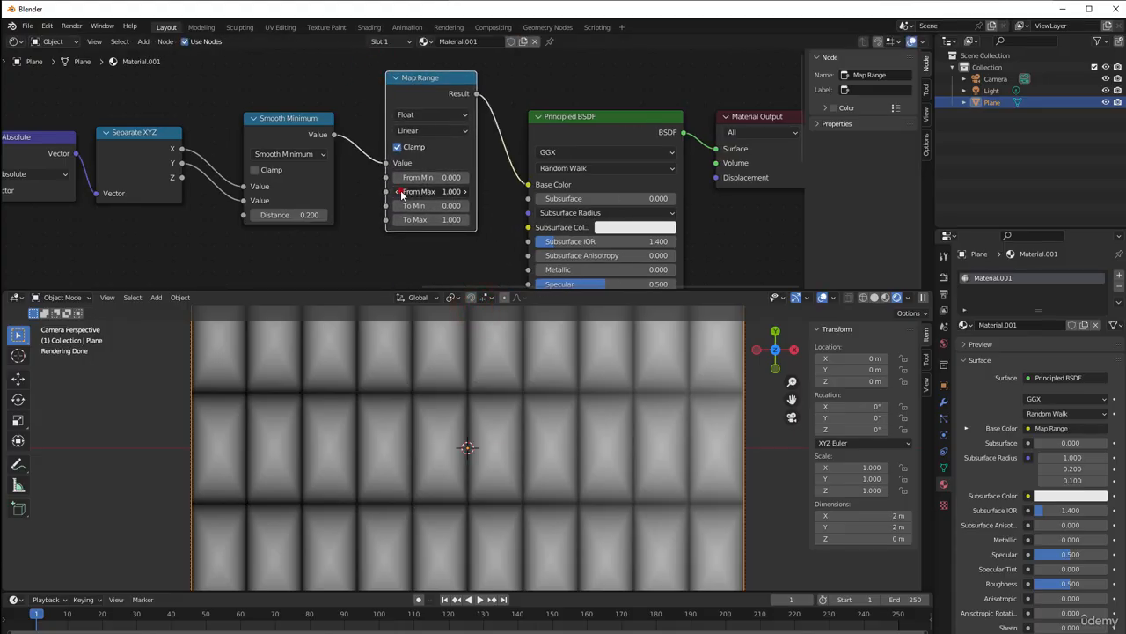
Lower the Map Range node's From Max to 0.1 to narrow the dark lines between tiles
{"action": "left_click", "coordinate": [397, 191]}
{"action": "left_click", "coordinate": [397, 191]}
{"action": "left_click", "coordinate": [398, 191]}
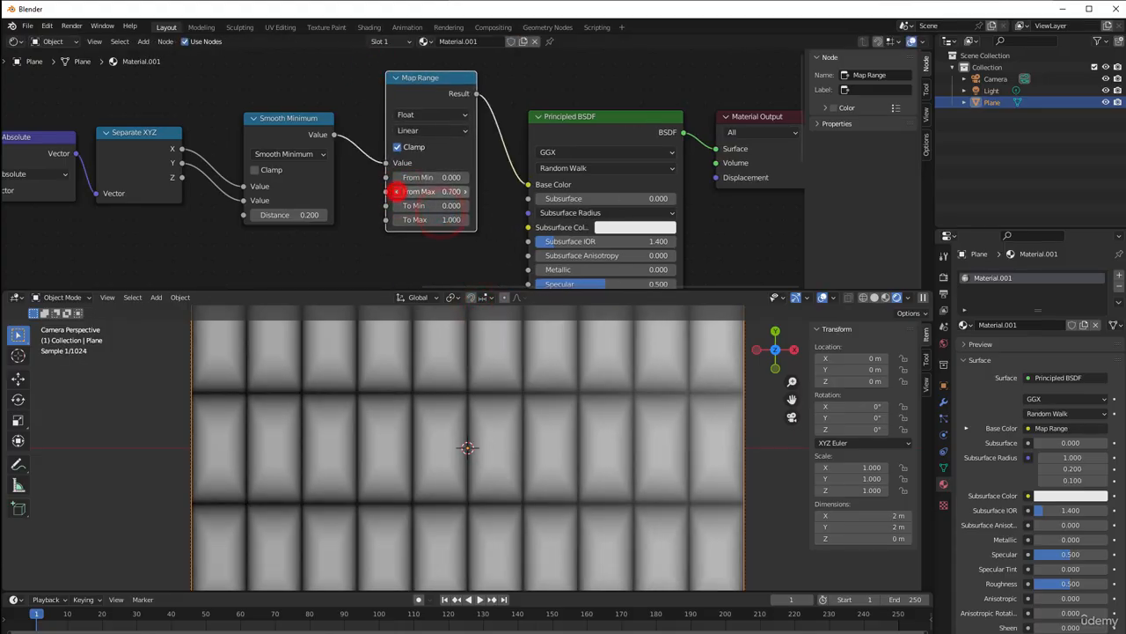
{"action": "left_click", "coordinate": [397, 190]}
{"action": "left_click", "coordinate": [398, 191]}
{"action": "left_click", "coordinate": [398, 190]}
{"action": "left_click", "coordinate": [397, 191]}
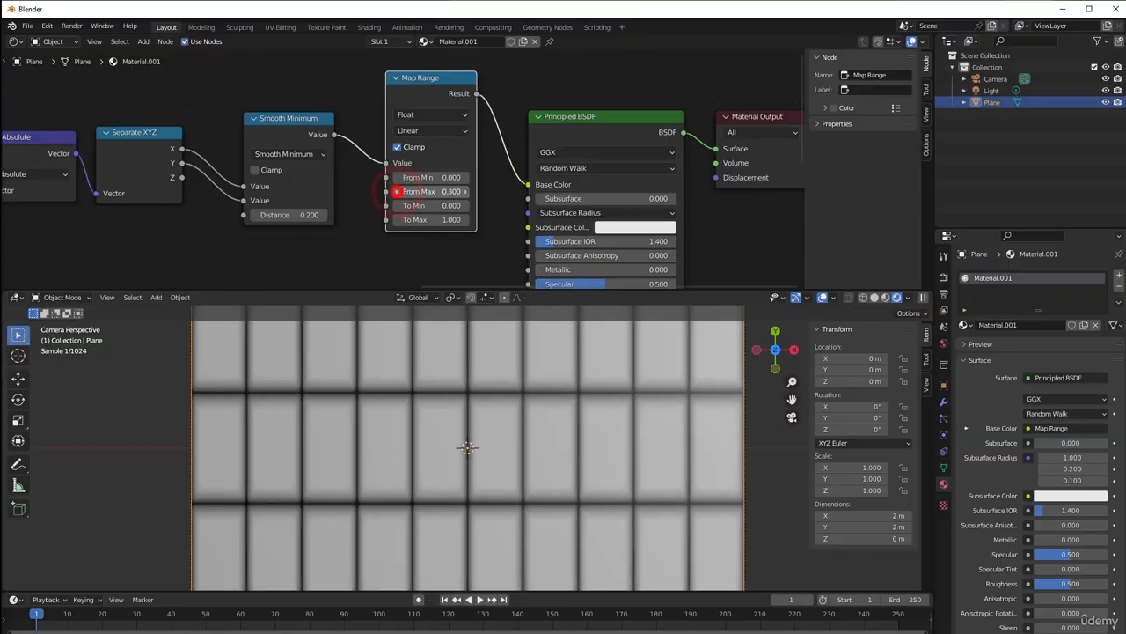
{"action": "left_click", "coordinate": [398, 191]}
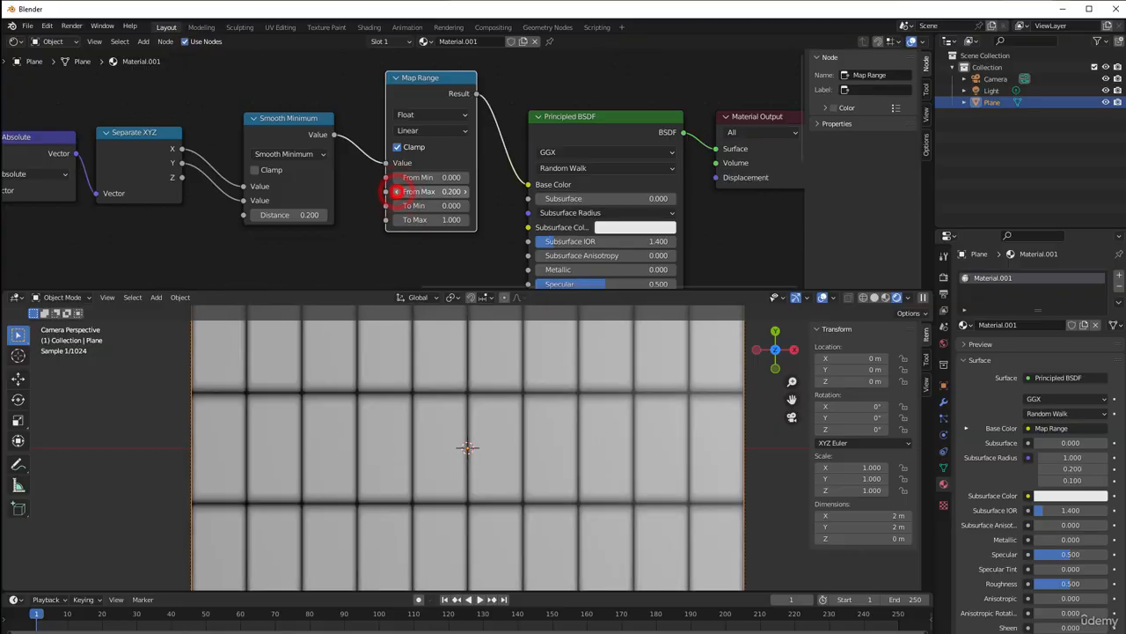
{"action": "left_click", "coordinate": [398, 191]}
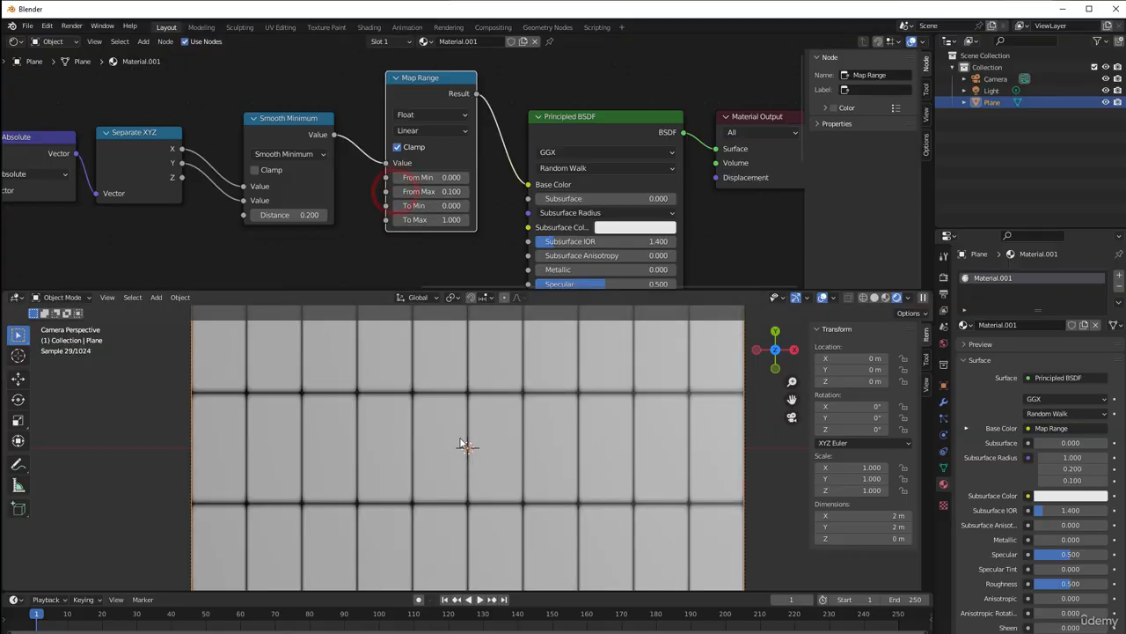
Set the X value node feeding Combine XYZ to 20
{"action": "scroll", "coordinate": [461, 444], "scroll_direction": "down", "scroll_amount": 2}
{"action": "scroll", "coordinate": [435, 449], "scroll_direction": "up", "scroll_amount": 4}
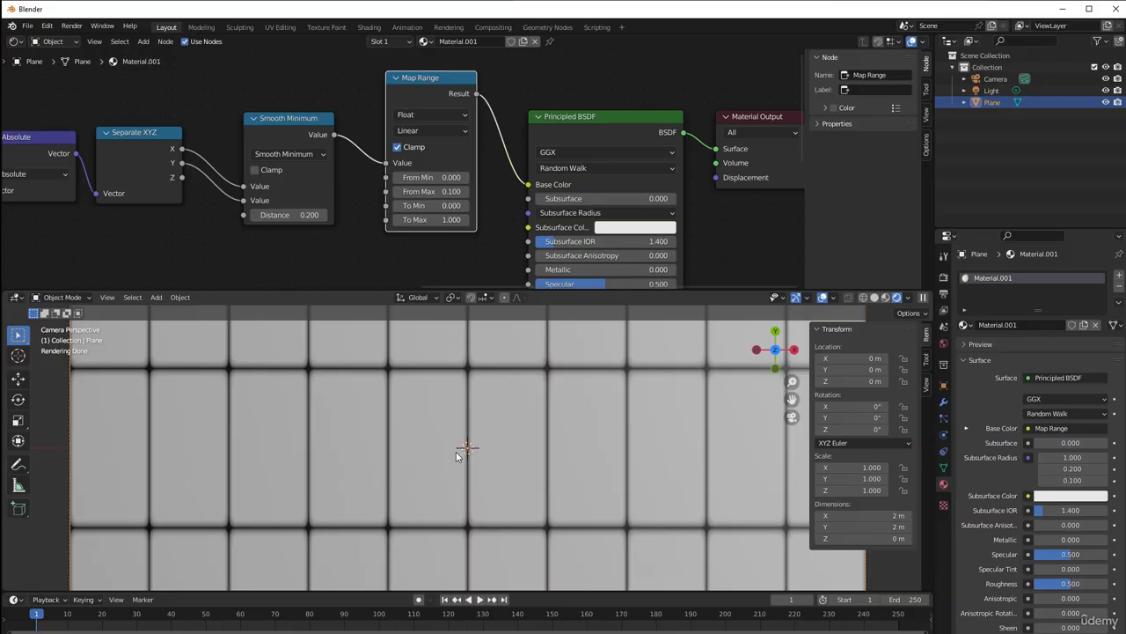
{"action": "scroll", "coordinate": [179, 153], "scroll_direction": "down", "scroll_amount": 5}
{"action": "middle_click_drag", "start_coordinate": [136, 189], "coordinate": [643, 152]}
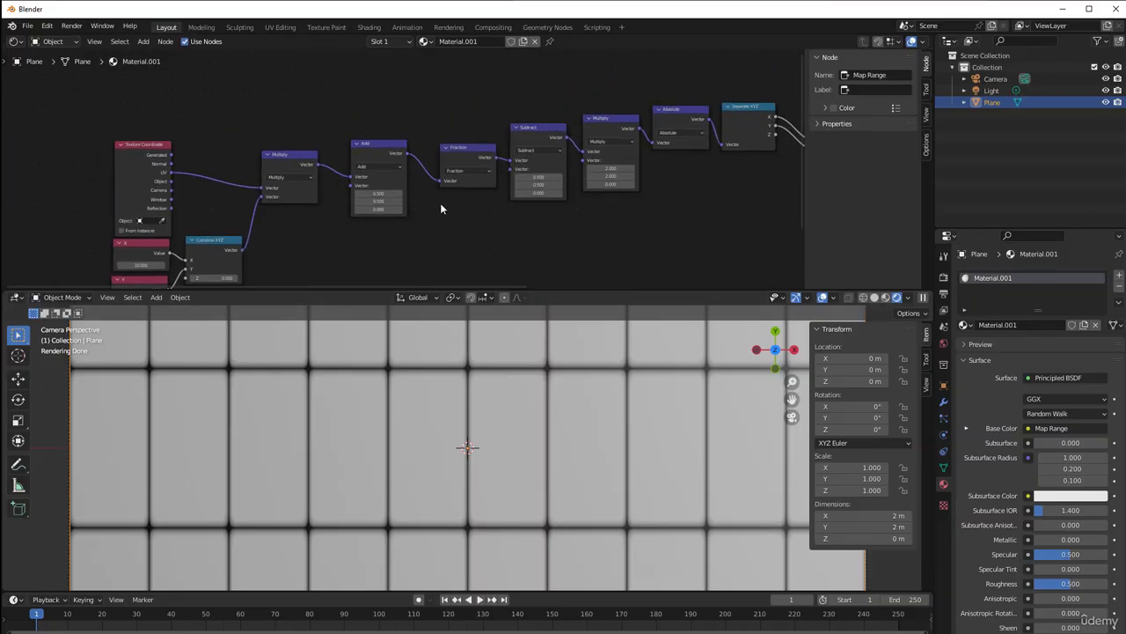
{"action": "middle_click_drag", "start_coordinate": [367, 237], "coordinate": [529, 142]}
{"action": "scroll", "coordinate": [410, 183], "scroll_direction": "up", "scroll_amount": 1}
{"action": "left_click", "coordinate": [289, 171]}
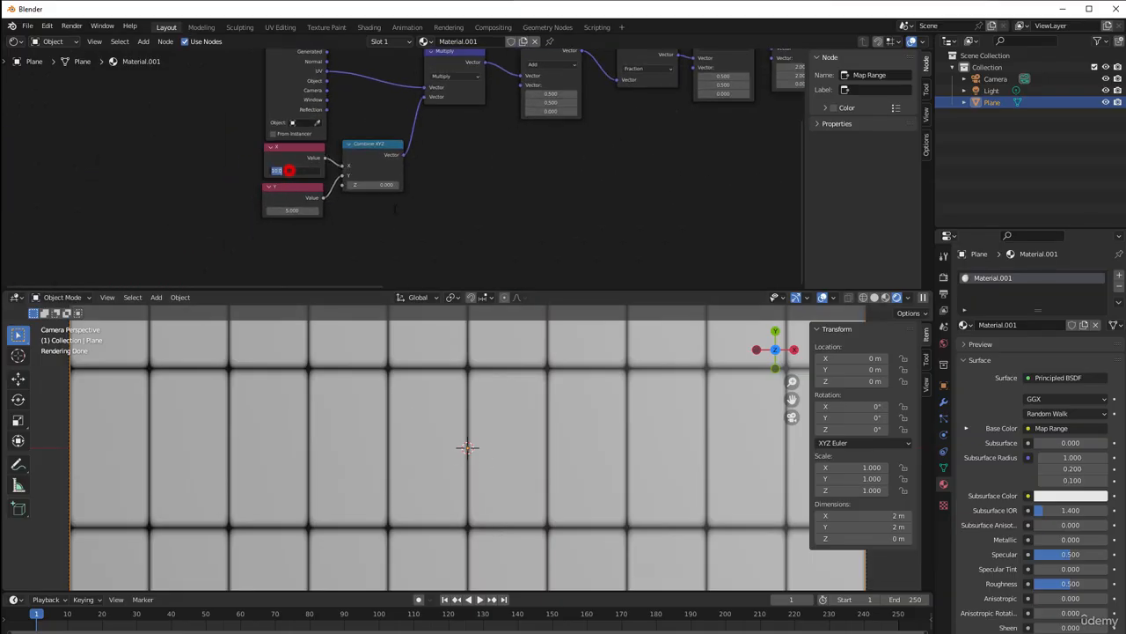
{"action": "key", "text": "Return"}
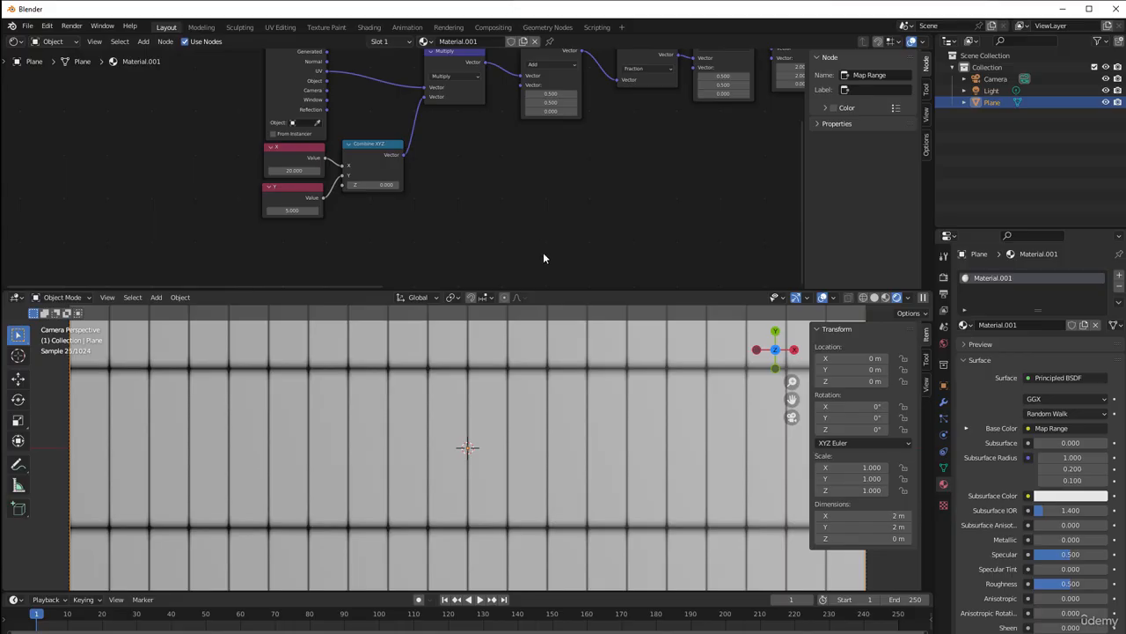
Set the Y component of the Multiply node after Subtract to 2.9
{"action": "scroll", "coordinate": [274, 198], "scroll_direction": "up", "scroll_amount": 2}
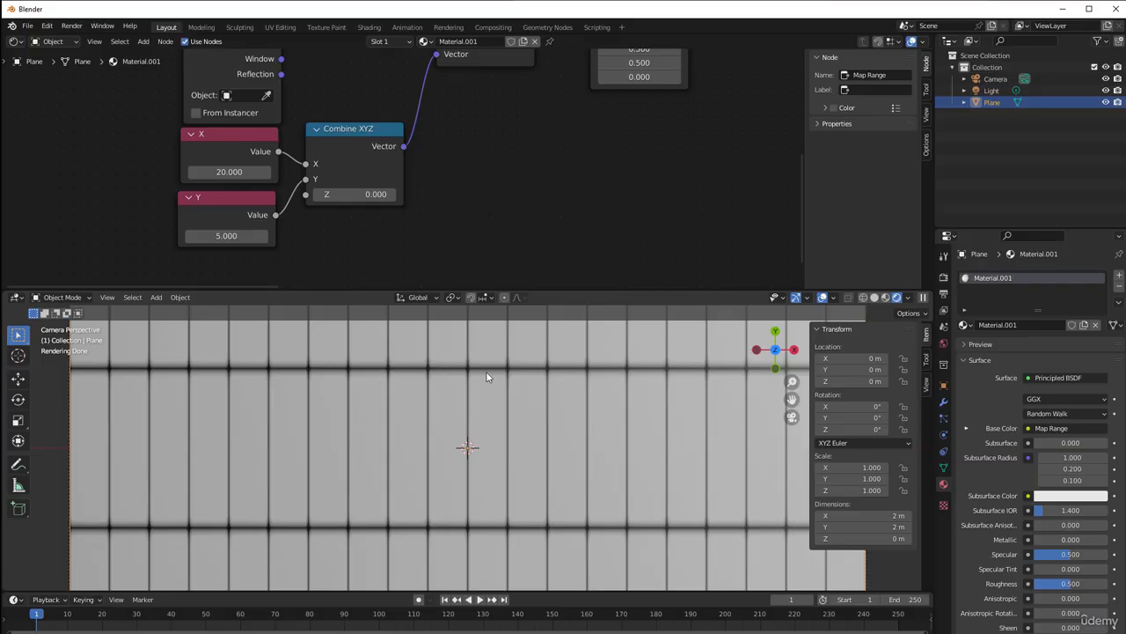
{"action": "scroll", "coordinate": [629, 264], "scroll_direction": "down", "scroll_amount": 3}
{"action": "middle_click_drag", "start_coordinate": [616, 217], "coordinate": [356, 53]}
{"action": "scroll", "coordinate": [546, 133], "scroll_direction": "up", "scroll_amount": 2}
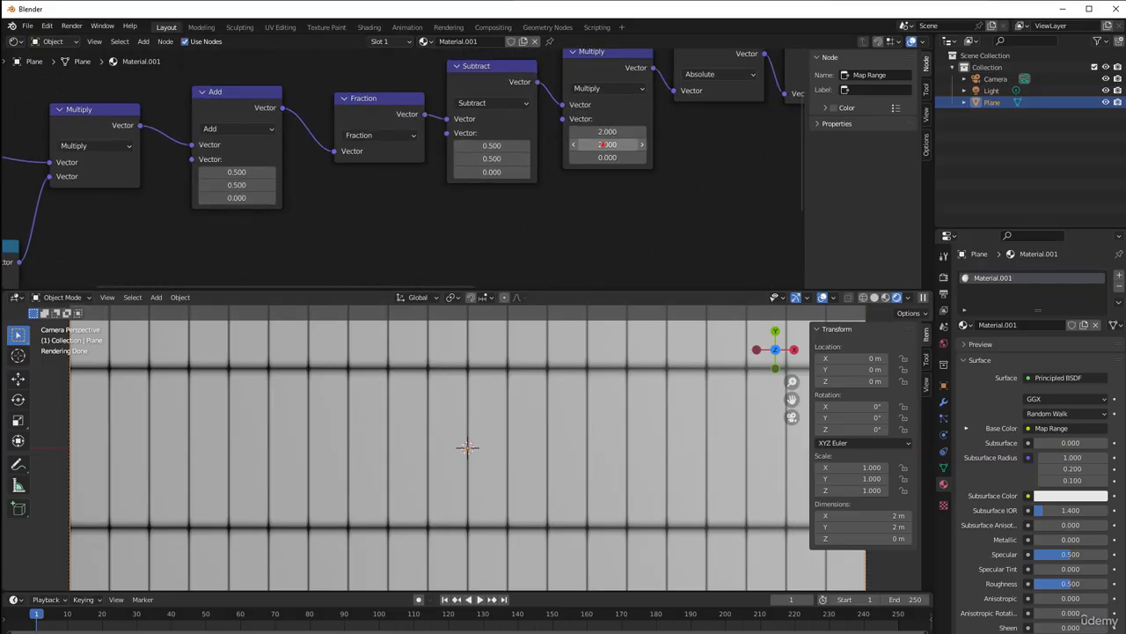
{"action": "mouse_move", "coordinate": [602, 144]}
{"action": "left_mouse_down"}
{"action": "mouse_move", "coordinate": [645, 145]}
{"action": "mouse_move", "coordinate": [599, 145]}
{"action": "left_mouse_up"}
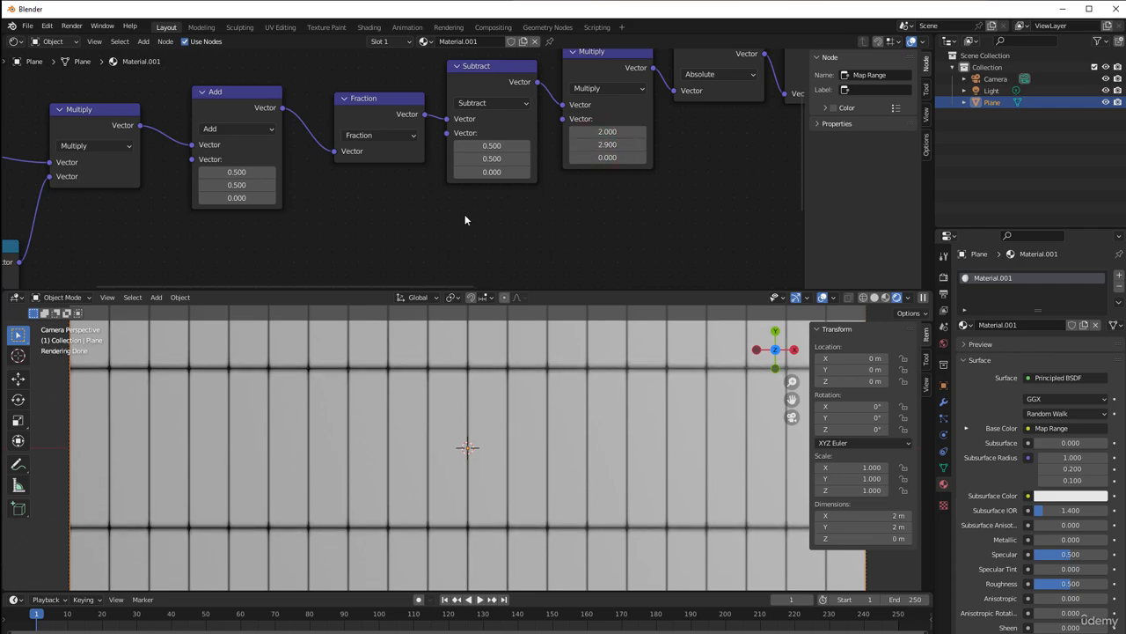
Shift the Multiply node after Subtract slightly down and add a new Combine XYZ node below Subtract
{"action": "scroll", "coordinate": [464, 216], "scroll_direction": "down", "scroll_amount": 4}
{"action": "middle_click_drag", "start_coordinate": [448, 219], "coordinate": [644, 144]}
{"action": "scroll", "coordinate": [484, 212], "scroll_direction": "up", "scroll_amount": 1}
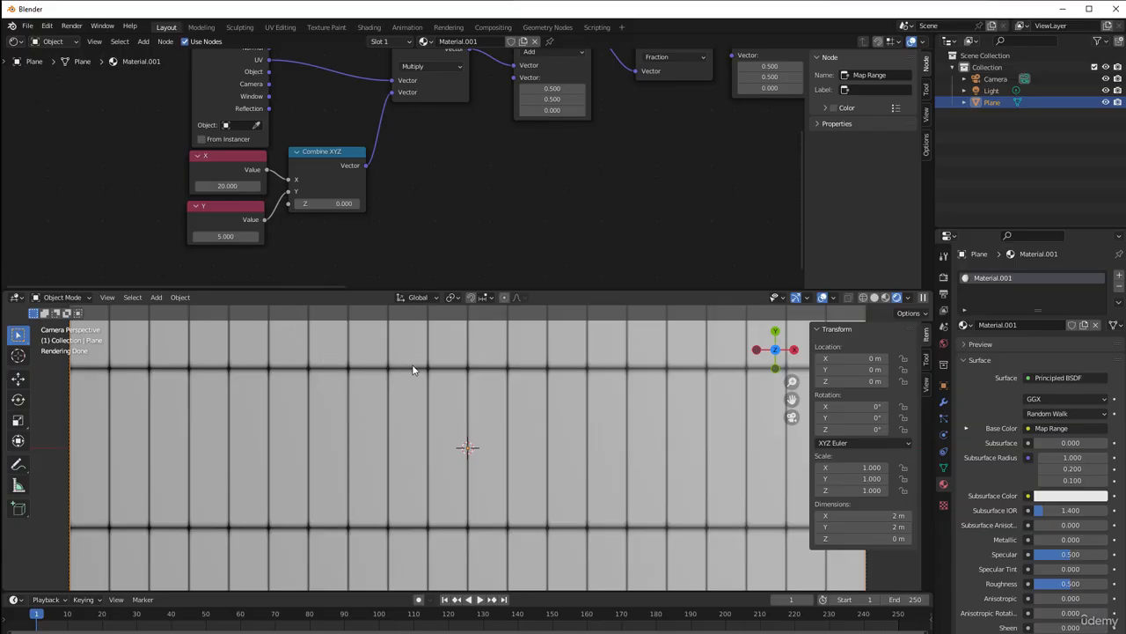
{"action": "middle_click_drag", "start_coordinate": [587, 224], "coordinate": [462, 236]}
{"action": "left_click_drag", "start_coordinate": [616, 72], "coordinate": [620, 94]}
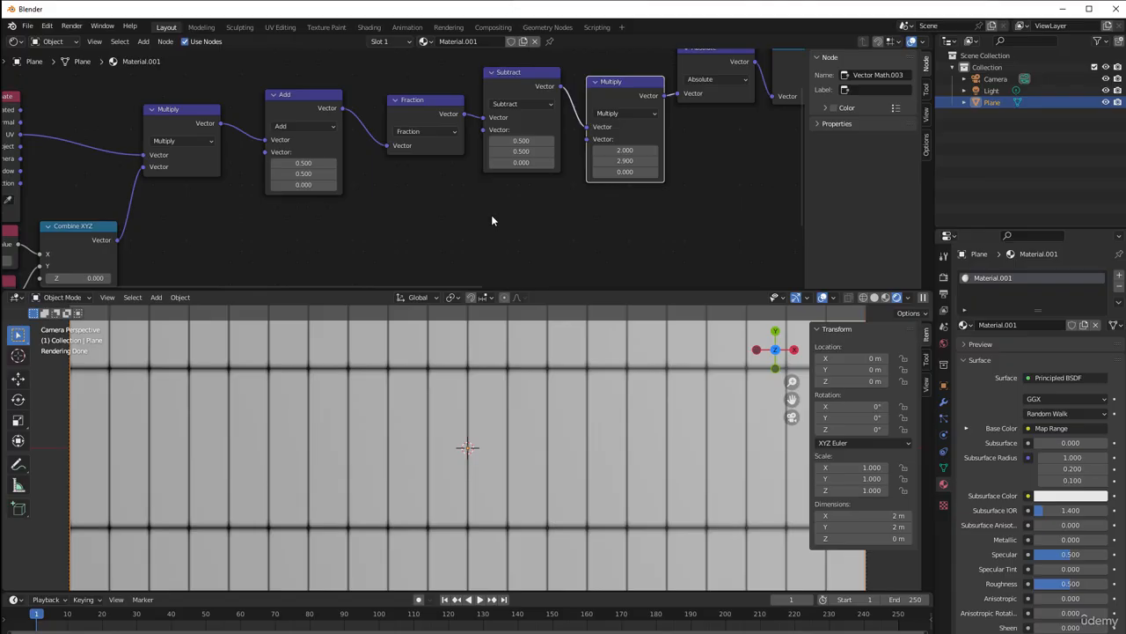
{"action": "key", "text": "shift+a"}
{"action": "mouse_move", "coordinate": [492, 215]}
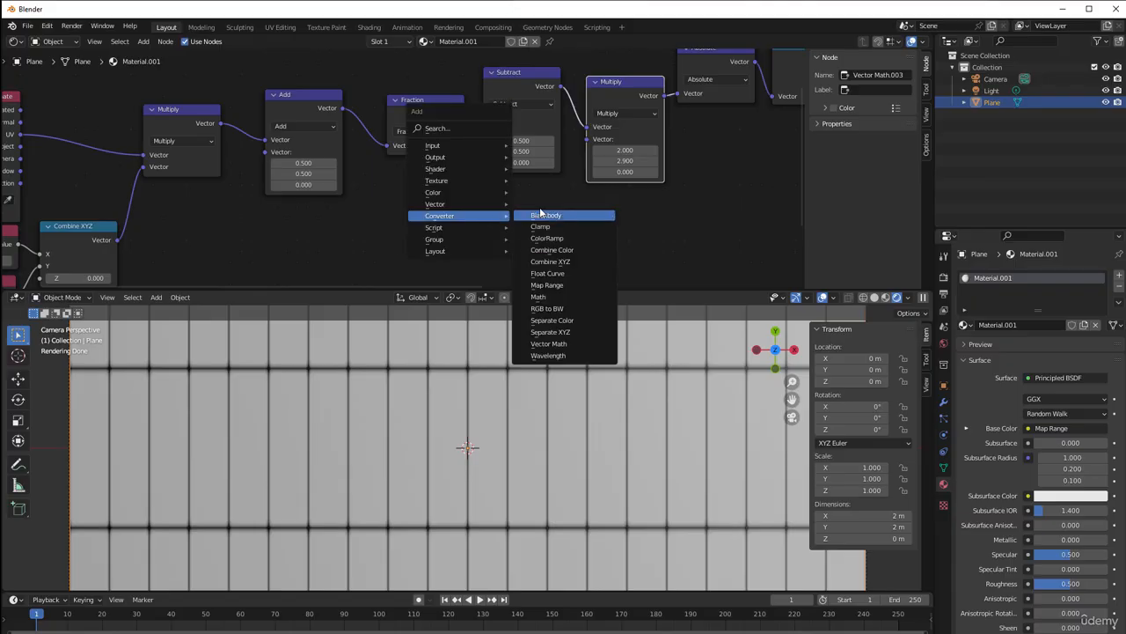
{"action": "left_click", "coordinate": [550, 261]}
{"action": "left_click", "coordinate": [473, 201]}
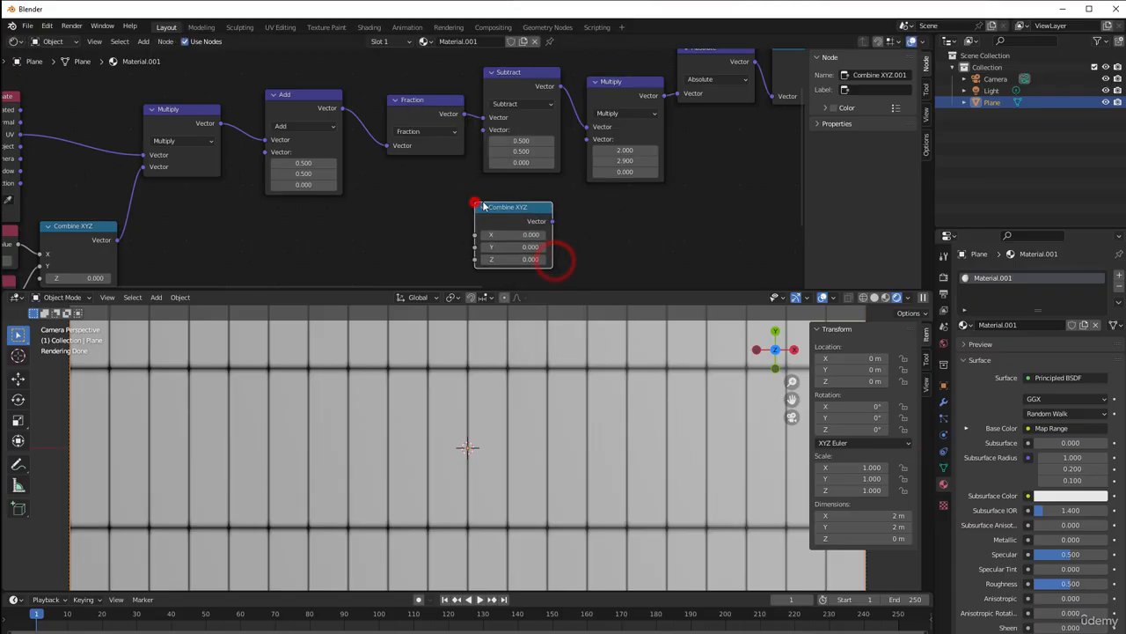
Add a Math node between the two Combine XYZ nodes and set its operation to Divide
{"action": "middle_click_drag", "start_coordinate": [381, 244], "coordinate": [519, 197]}
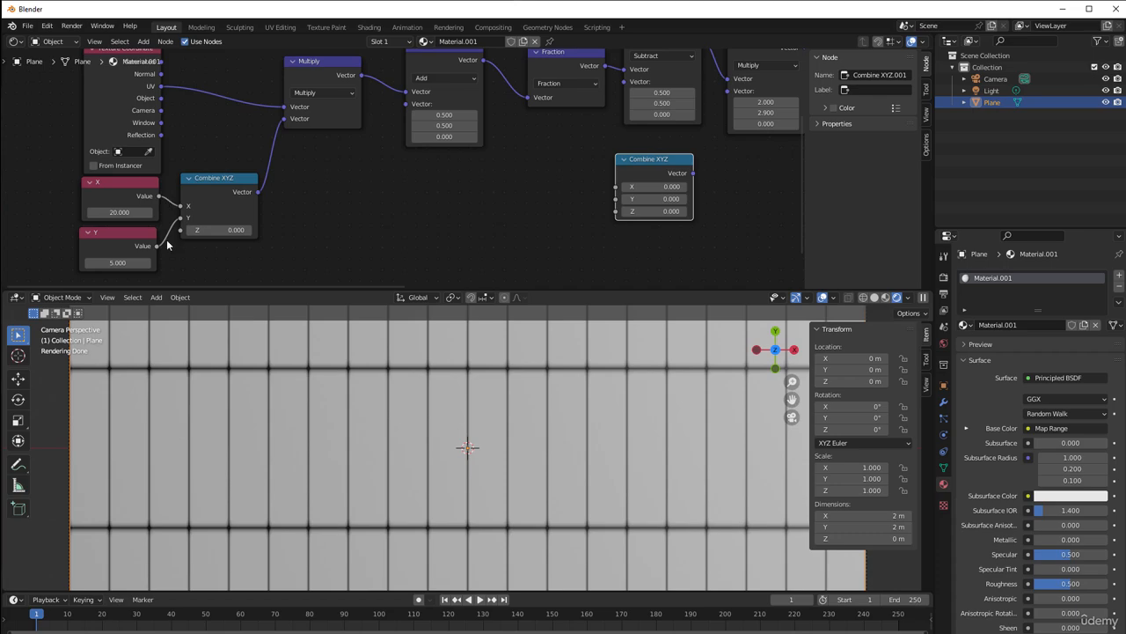
{"action": "key", "text": "shift+a"}
{"action": "mouse_move", "coordinate": [414, 215]}
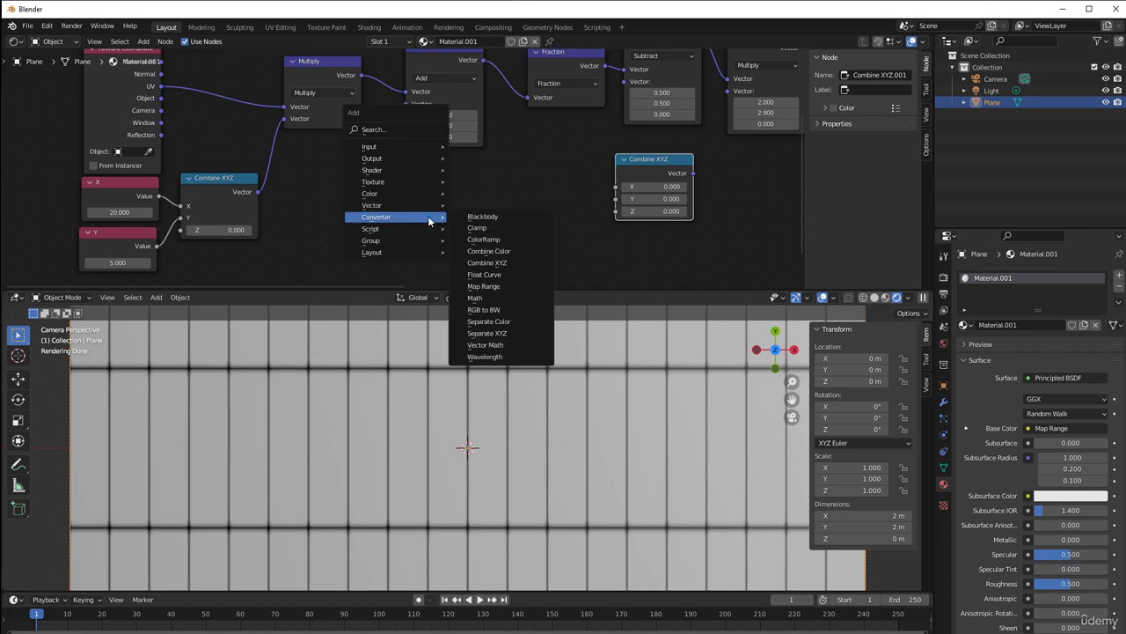
{"action": "left_click", "coordinate": [504, 298]}
{"action": "left_click", "coordinate": [458, 182]}
{"action": "left_click", "coordinate": [479, 219]}
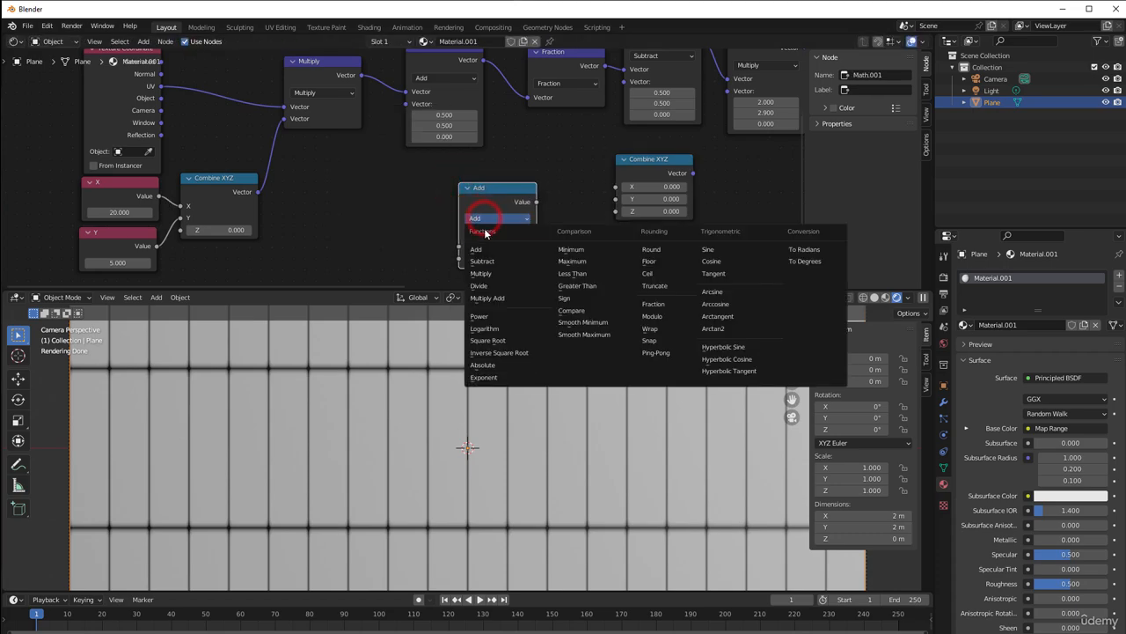
{"action": "left_click", "coordinate": [491, 288]}
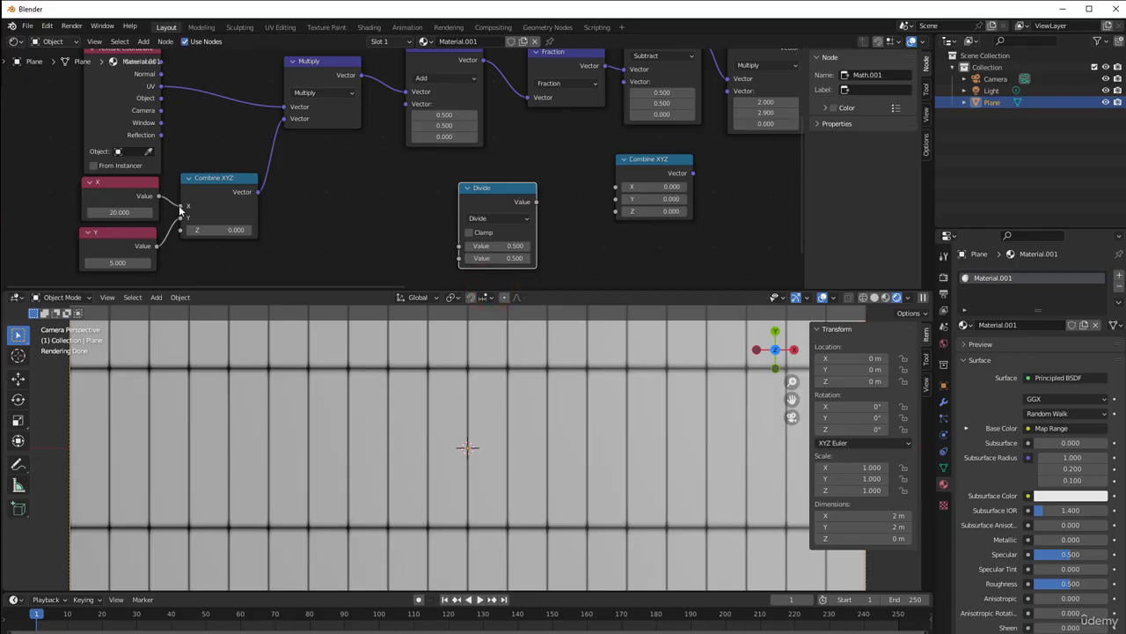
Link the X and Y value nodes to Divide's first and second inputs and shift Divide closer to them
{"action": "left_click_drag", "start_coordinate": [159, 195], "coordinate": [466, 243]}
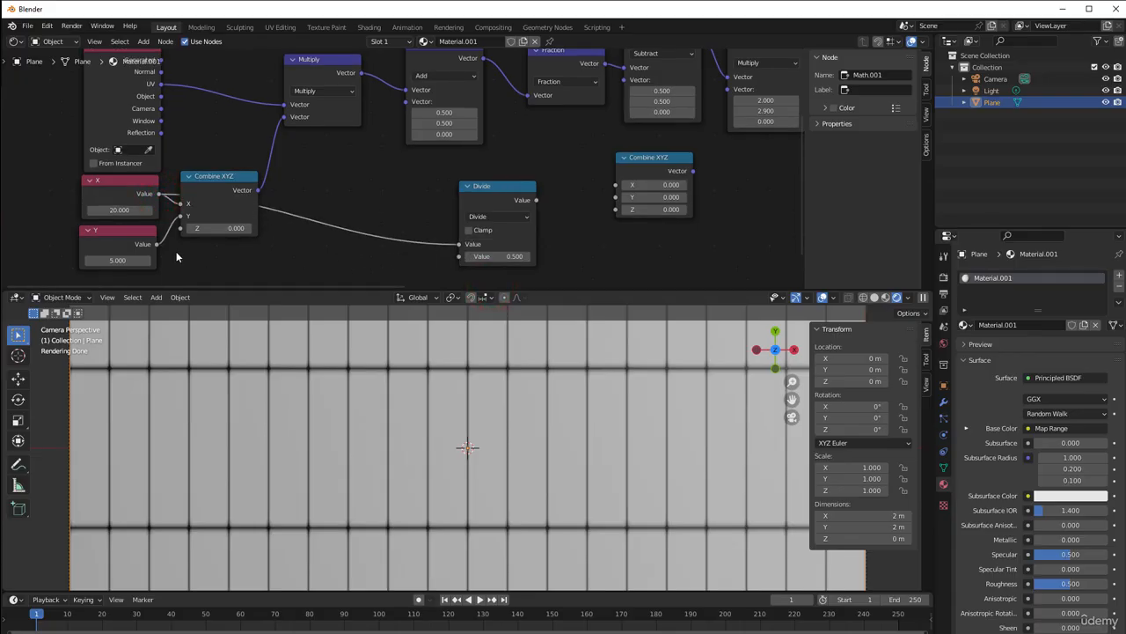
{"action": "left_click_drag", "start_coordinate": [156, 245], "coordinate": [461, 257]}
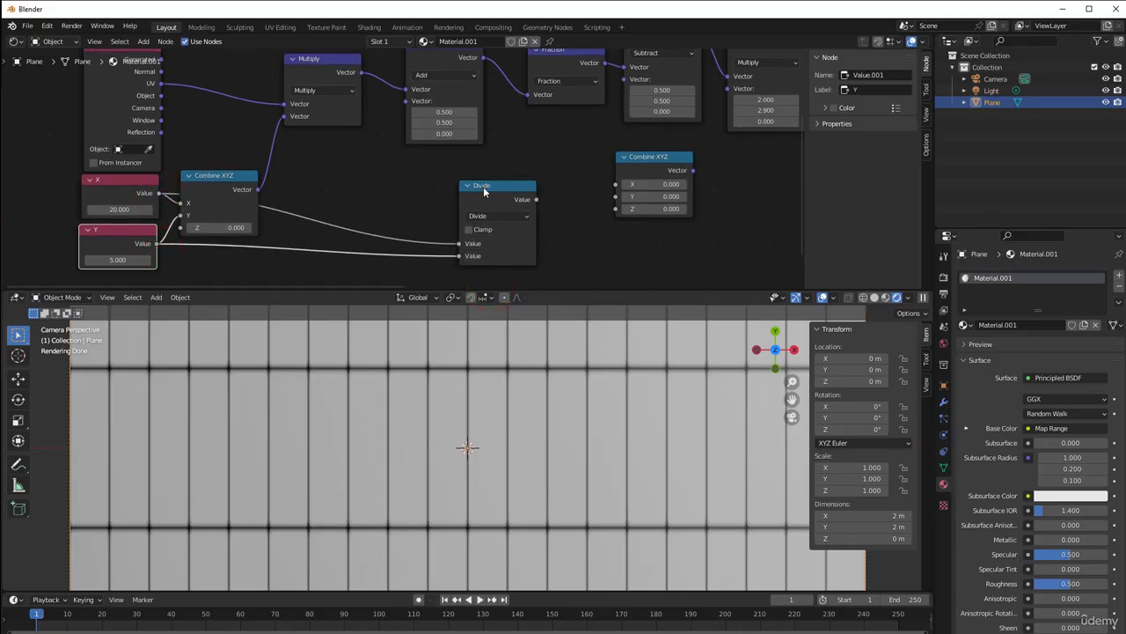
{"action": "left_click_drag", "start_coordinate": [483, 186], "coordinate": [432, 193]}
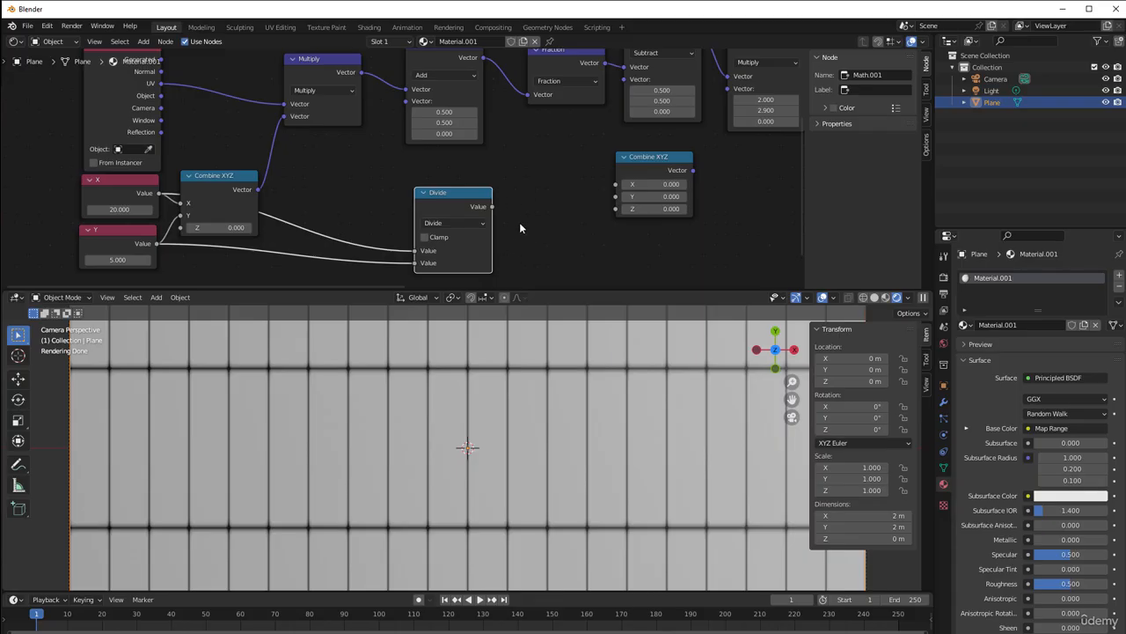
Duplicate the Divide node, place the copy before the new Combine XYZ and set its operation to Multiply
{"action": "left_click", "coordinate": [452, 196]}
{"action": "key", "text": "shift+d"}
{"action": "left_click", "coordinate": [545, 189]}
{"action": "left_click", "coordinate": [542, 216]}
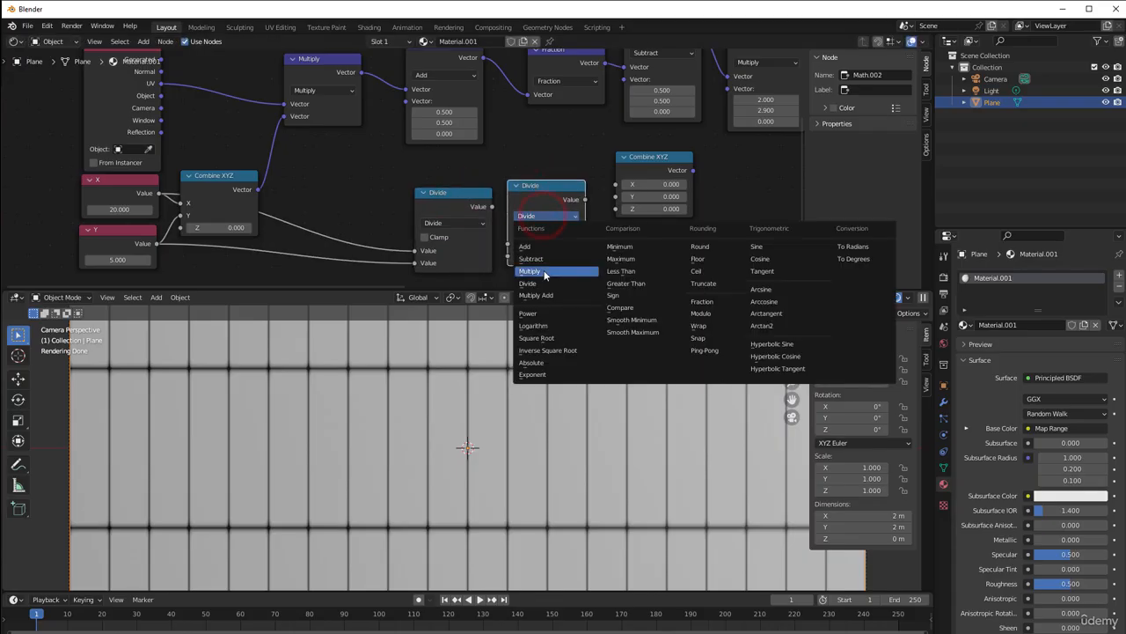
{"action": "left_click", "coordinate": [545, 272]}
Link Divide's output to the first input of the new math Multiply node and set its second value to 2
{"action": "left_click_drag", "start_coordinate": [492, 206], "coordinate": [509, 244]}
{"action": "left_click", "coordinate": [540, 255]}
{"action": "type", "text": "2"}
{"action": "left_click", "coordinate": [624, 258]}
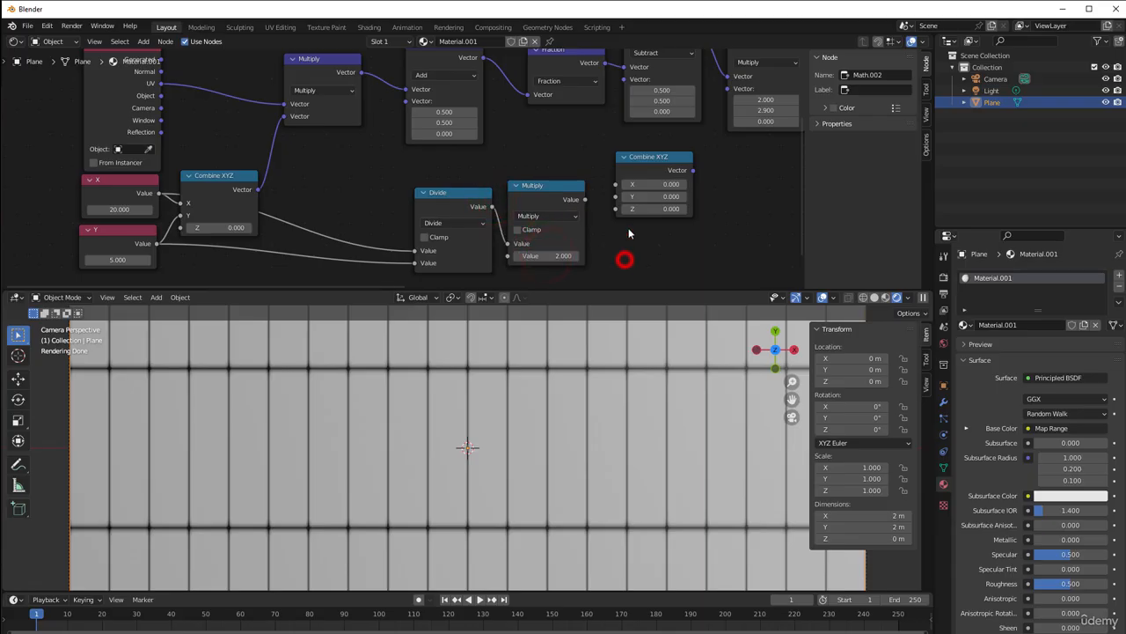
Set the new Combine XYZ node's X to 2 and link the math Multiply output to its Y input
{"action": "left_click", "coordinate": [651, 184]}
{"action": "type", "text": "2"}
{"action": "key", "text": "Return"}
{"action": "left_click_drag", "start_coordinate": [584, 199], "coordinate": [615, 197]}
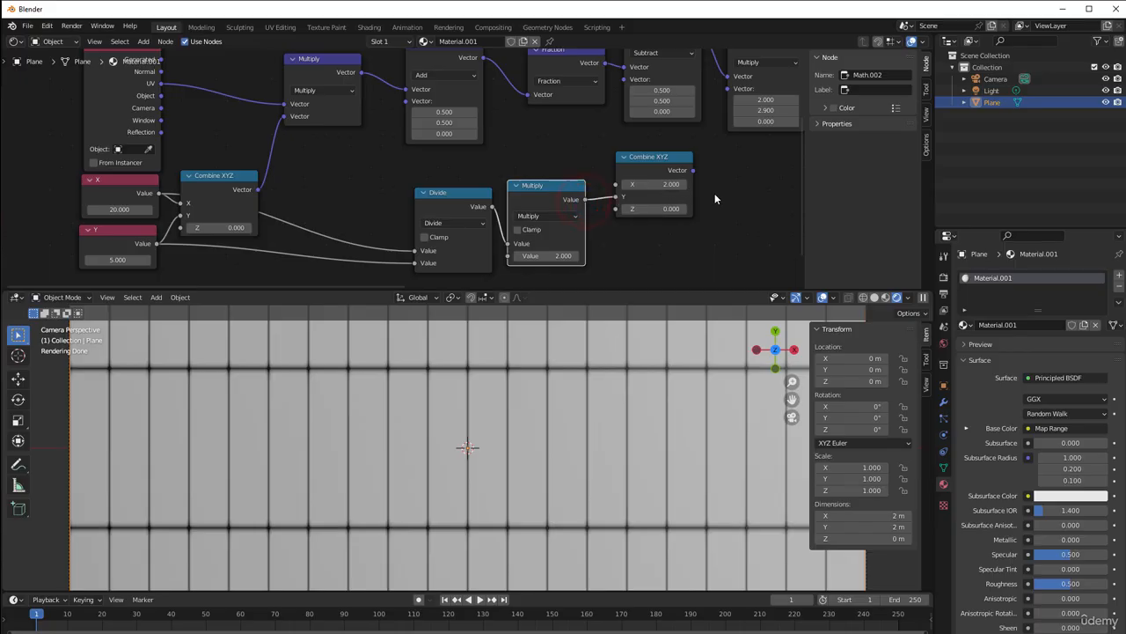
Link the new Combine XYZ node's output to the second input of the vector Multiply node that follows Subtract
{"action": "scroll", "coordinate": [714, 193], "scroll_direction": "down", "scroll_amount": 3}
{"action": "middle_click_drag", "start_coordinate": [701, 194], "coordinate": [536, 244]}
{"action": "scroll", "coordinate": [528, 244], "scroll_direction": "up", "scroll_amount": 2}
{"action": "left_click", "coordinate": [437, 220]}
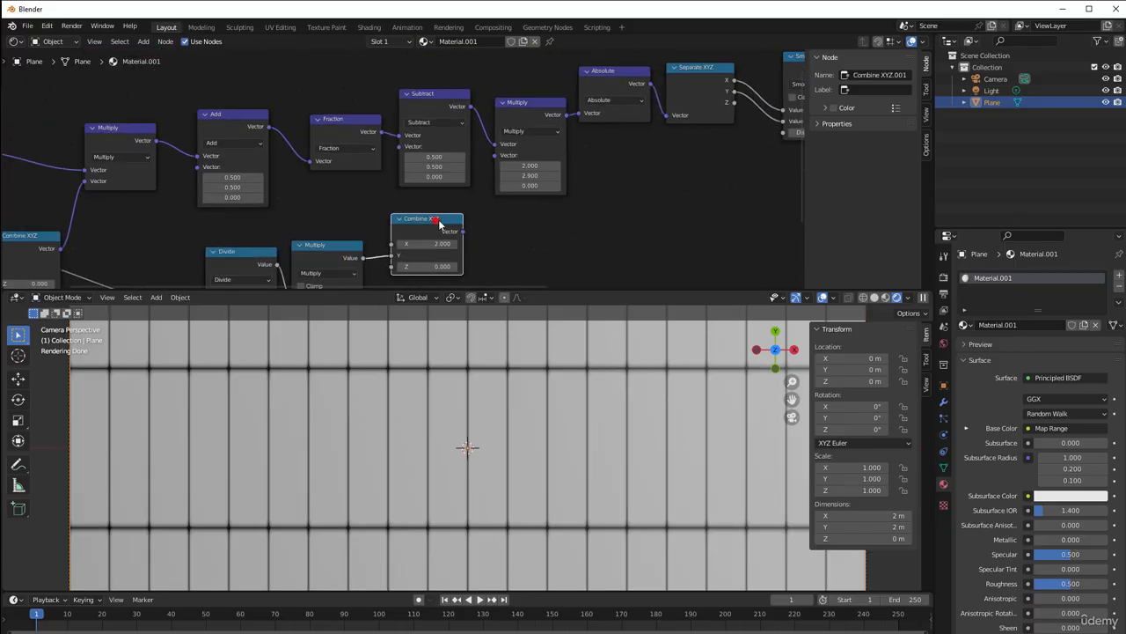
{"action": "left_click_drag", "start_coordinate": [439, 223], "coordinate": [496, 159]}
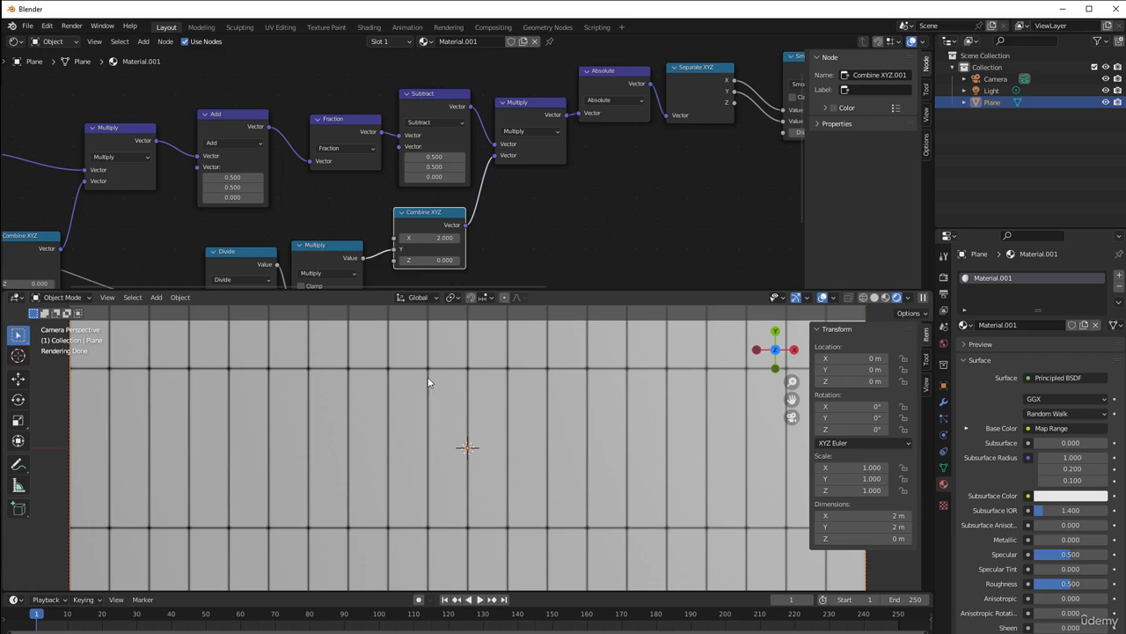
{"action": "scroll", "coordinate": [470, 378], "scroll_direction": "down", "scroll_amount": 5}
{"action": "scroll", "coordinate": [470, 384], "scroll_direction": "down", "scroll_amount": 1}
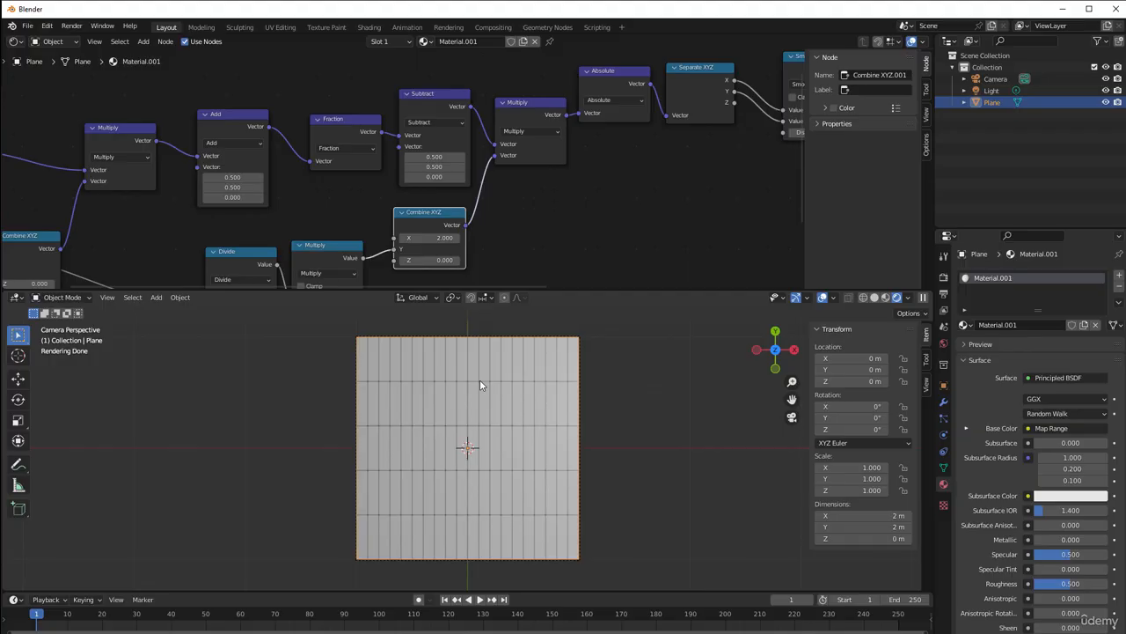
{"action": "scroll", "coordinate": [479, 385], "scroll_direction": "up", "scroll_amount": 2}
{"action": "scroll", "coordinate": [480, 384], "scroll_direction": "up", "scroll_amount": 1}
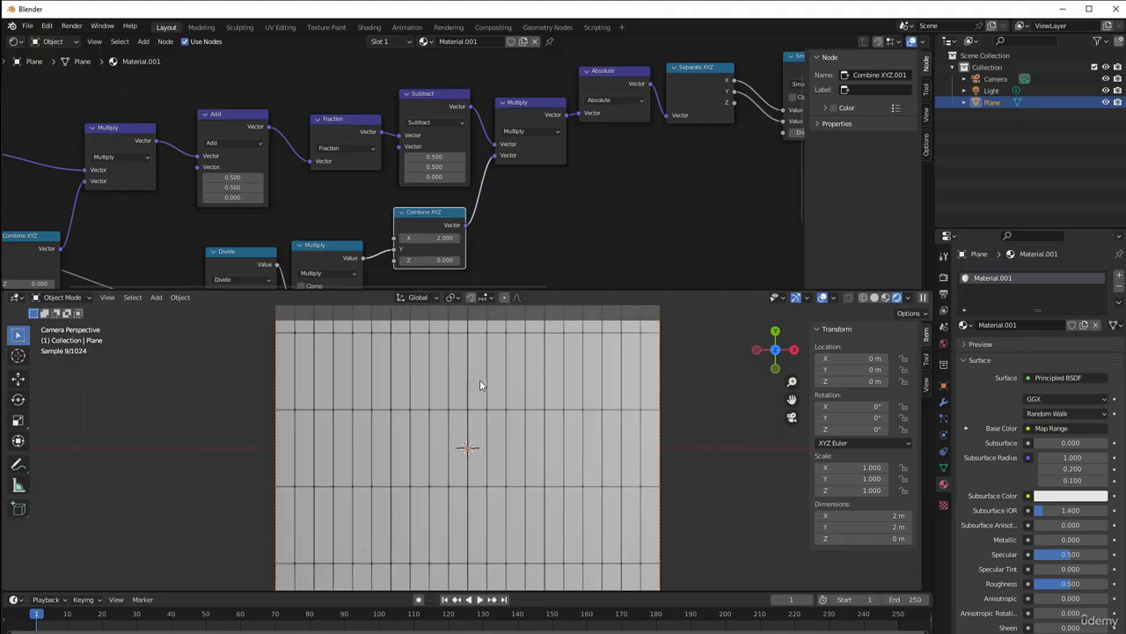
{"action": "scroll", "coordinate": [480, 383], "scroll_direction": "up", "scroll_amount": 2}
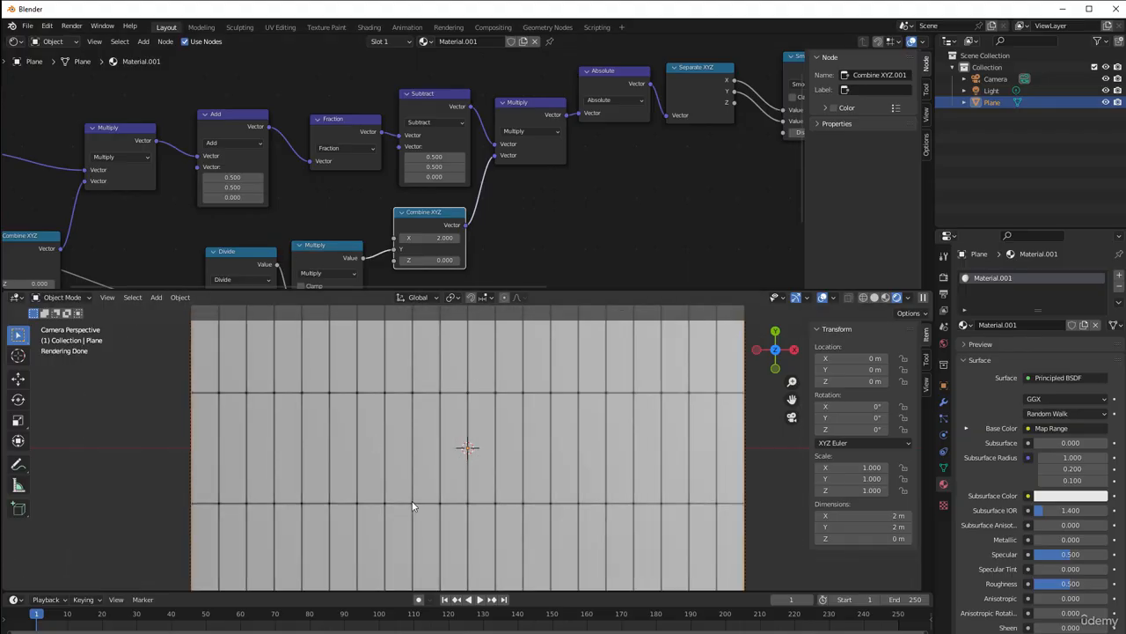
Move the Divide, math Multiply and new Combine XYZ nodes together further down, clear of the main node chain
{"action": "middle_click_drag", "start_coordinate": [301, 179], "coordinate": [552, 49]}
{"action": "scroll", "coordinate": [370, 157], "scroll_direction": "down", "scroll_amount": 3}
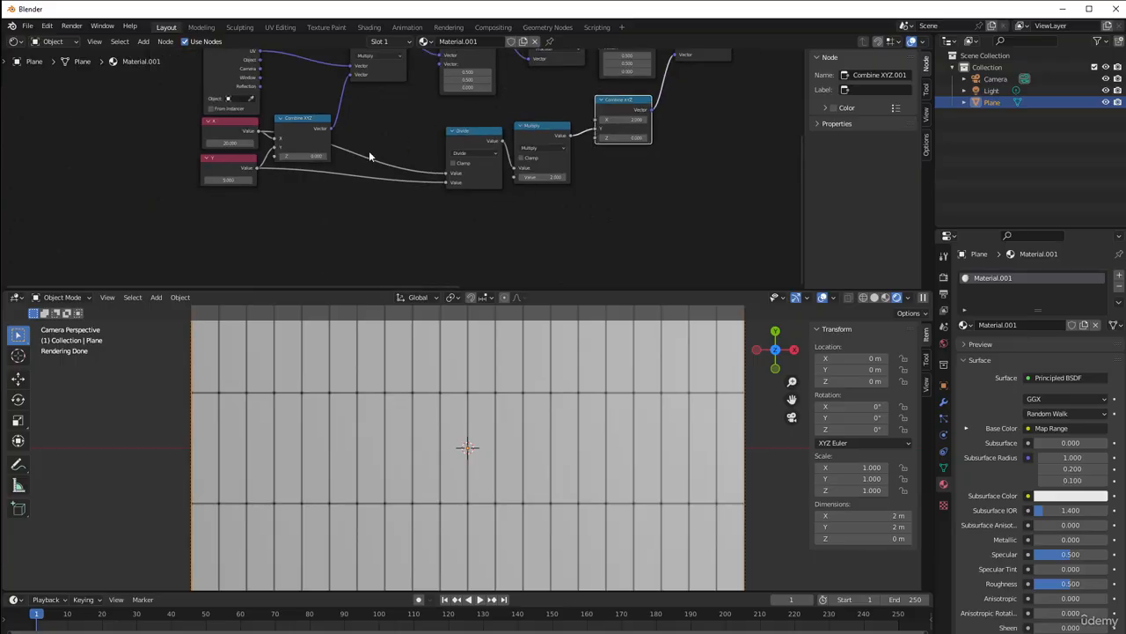
{"action": "left_click_drag", "start_coordinate": [438, 114], "coordinate": [630, 195]}
{"action": "left_click_drag", "start_coordinate": [609, 105], "coordinate": [617, 222]}
{"action": "middle_click_drag", "start_coordinate": [496, 193], "coordinate": [453, 234]}
{"action": "scroll", "coordinate": [445, 238], "scroll_direction": "up", "scroll_amount": 1}
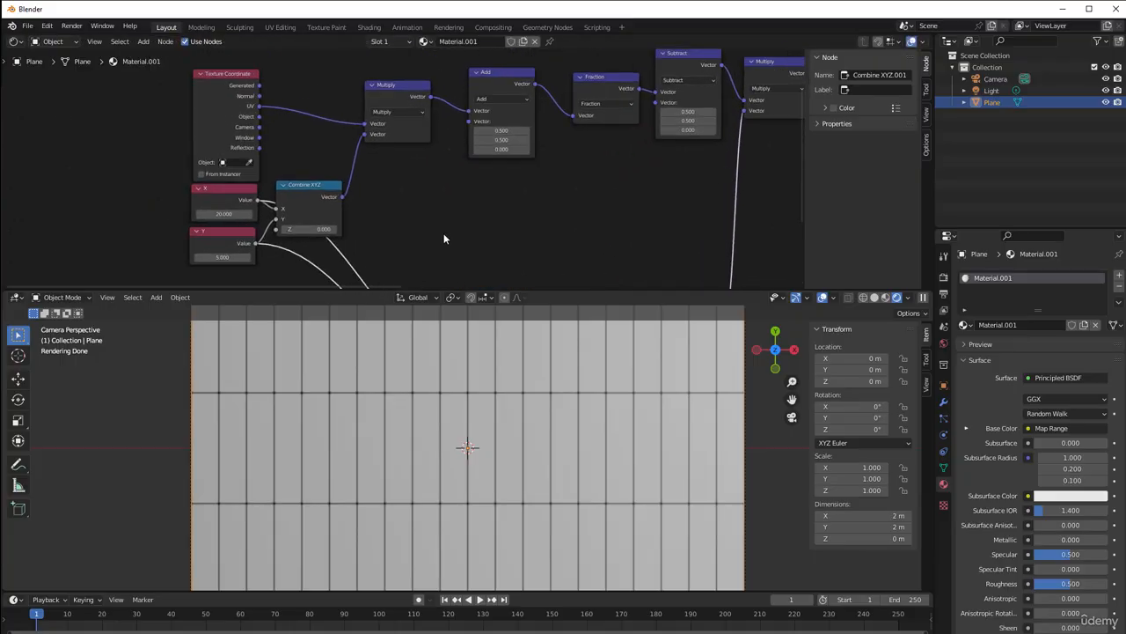
{"action": "scroll", "coordinate": [444, 239], "scroll_direction": "up", "scroll_amount": 1}
{"action": "scroll", "coordinate": [406, 427], "scroll_direction": "down", "scroll_amount": 1}
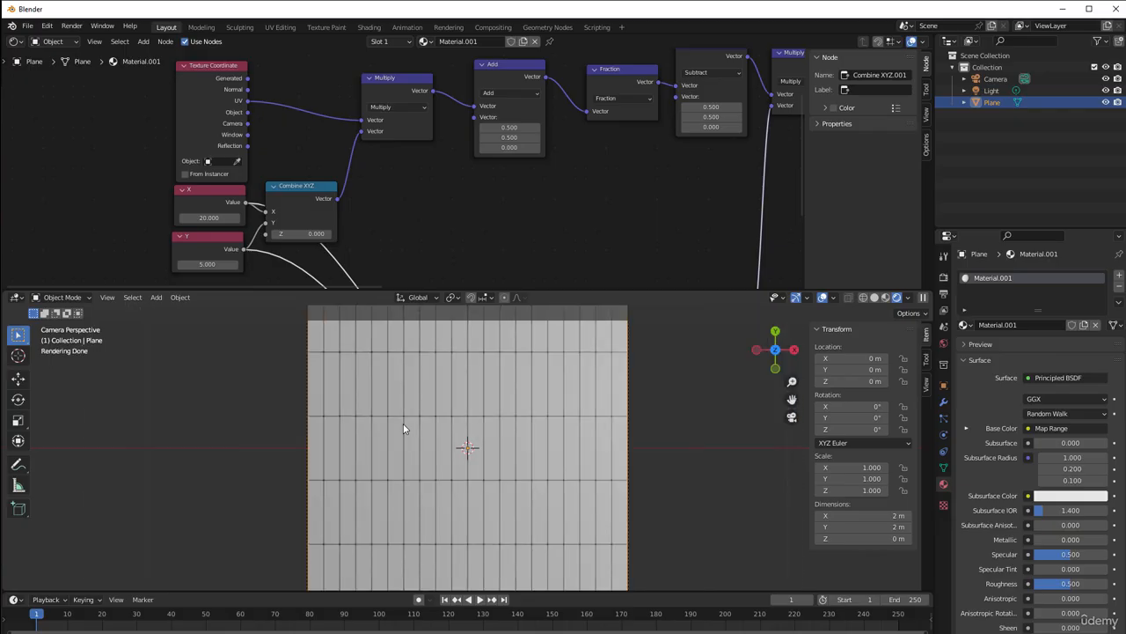
{"action": "scroll", "coordinate": [404, 428], "scroll_direction": "down", "scroll_amount": 1}
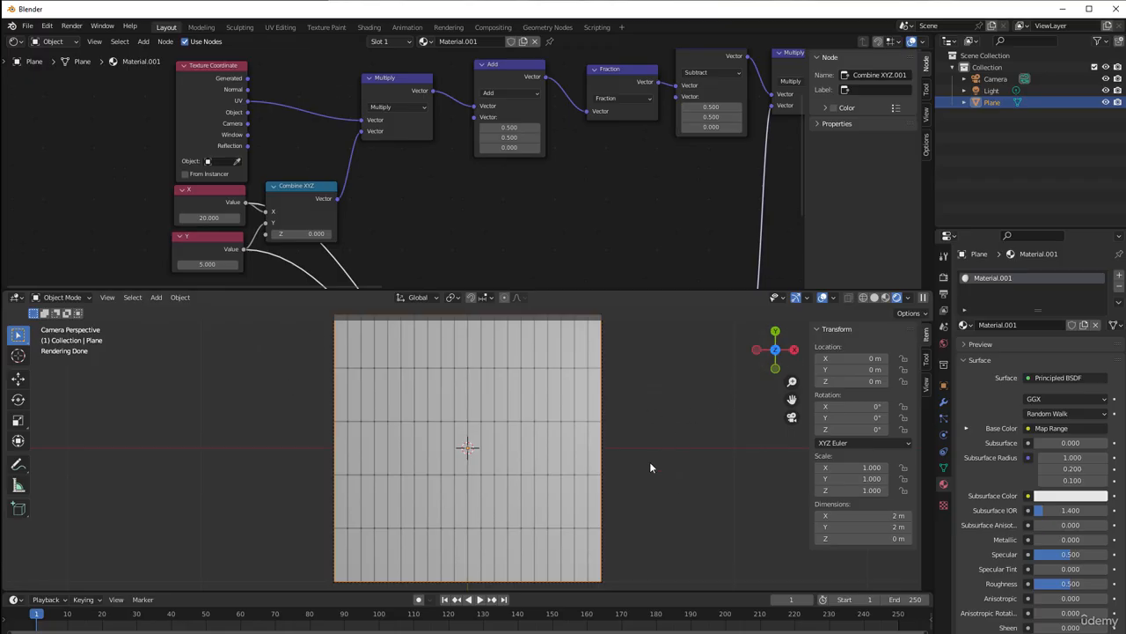
Add a Vector Math Floor node below the Add node, fed by the output of the first vector Multiply node
{"action": "middle_click_drag", "start_coordinate": [501, 206], "coordinate": [414, 207]}
{"action": "scroll", "coordinate": [417, 212], "scroll_direction": "up", "scroll_amount": 1}
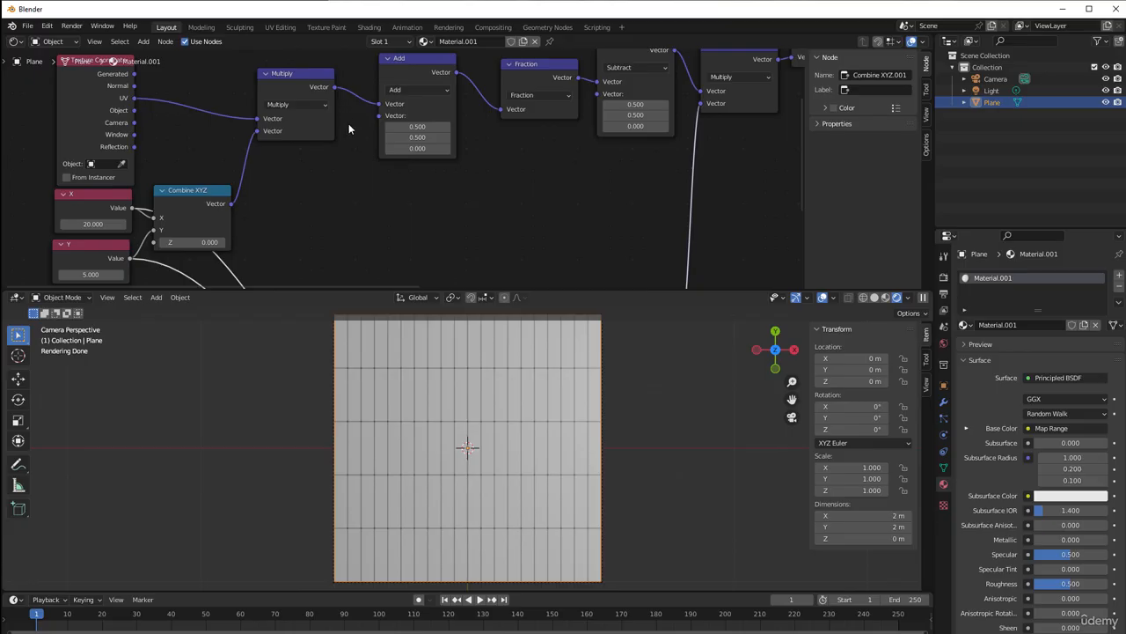
{"action": "left_click_drag", "start_coordinate": [334, 88], "coordinate": [372, 192]}
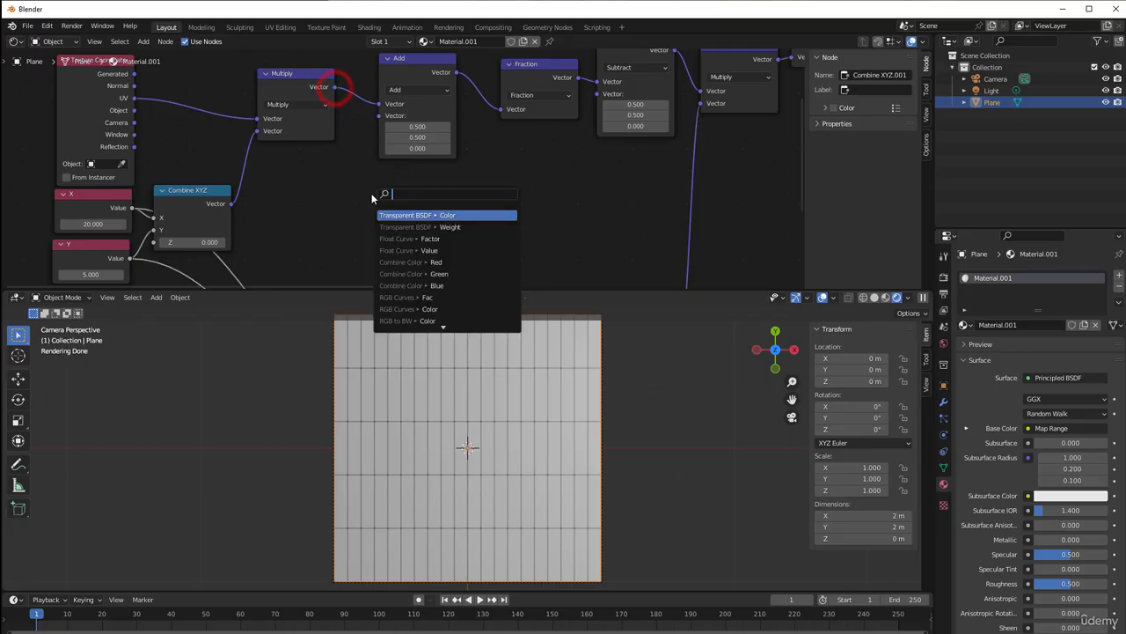
{"action": "type", "text": "flo"}
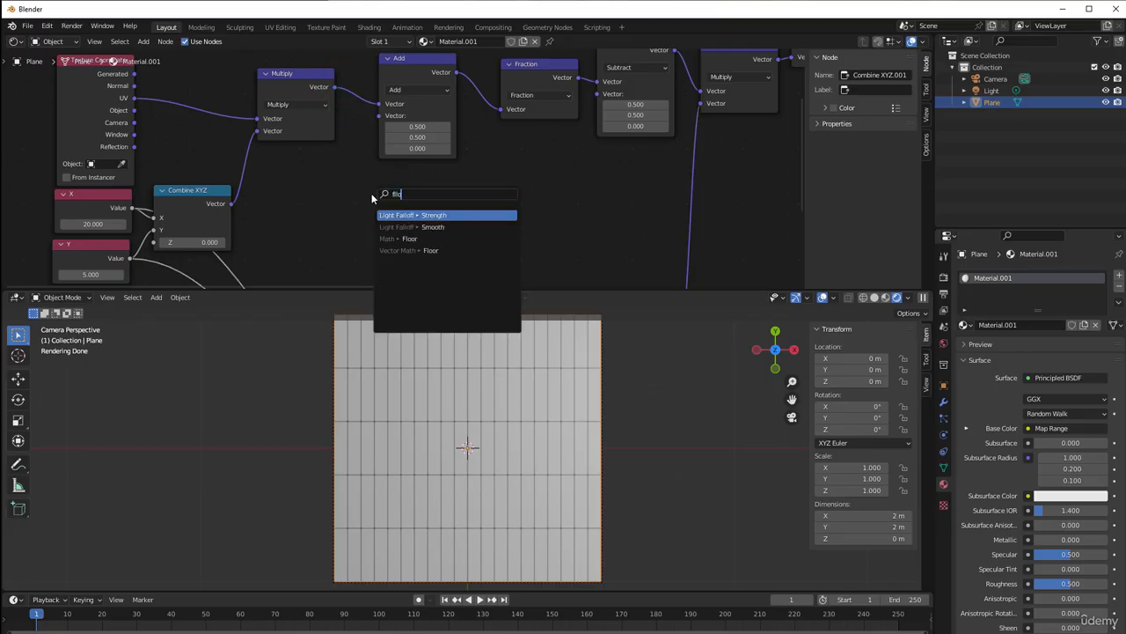
{"action": "type", "text": "or"}
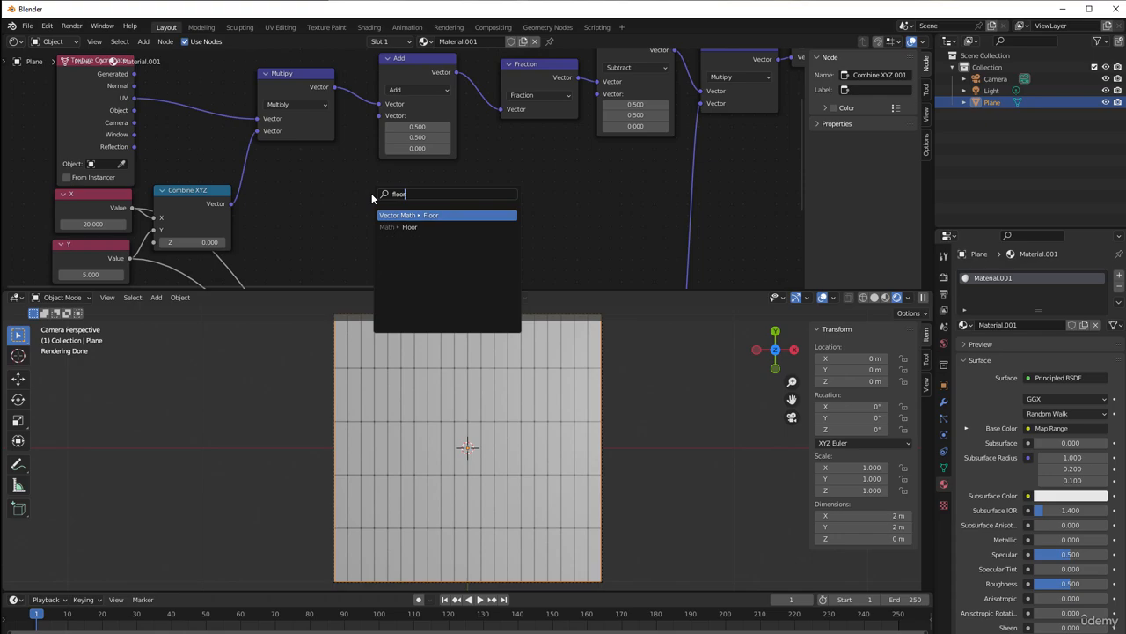
{"action": "key", "text": "Return"}
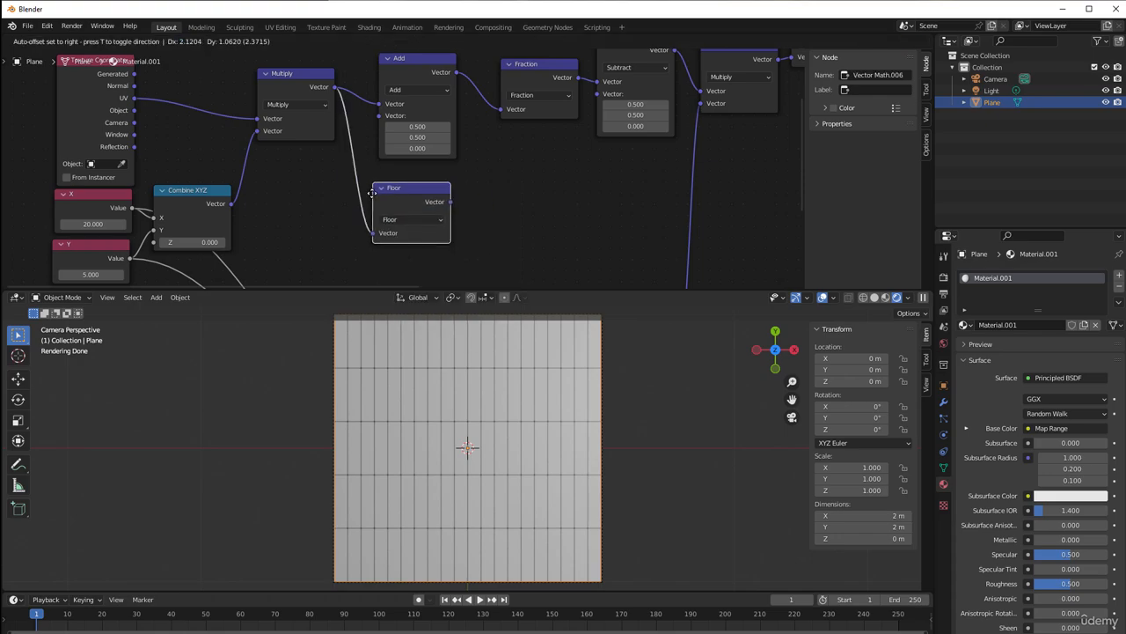
{"action": "left_click", "coordinate": [352, 195]}
Shift the whole chain from the vector Add node through the Material Output far to the right to free space after Multiply
{"action": "scroll", "coordinate": [380, 192], "scroll_direction": "down", "scroll_amount": 2}
{"action": "middle_click_drag", "start_coordinate": [405, 188], "coordinate": [286, 202]}
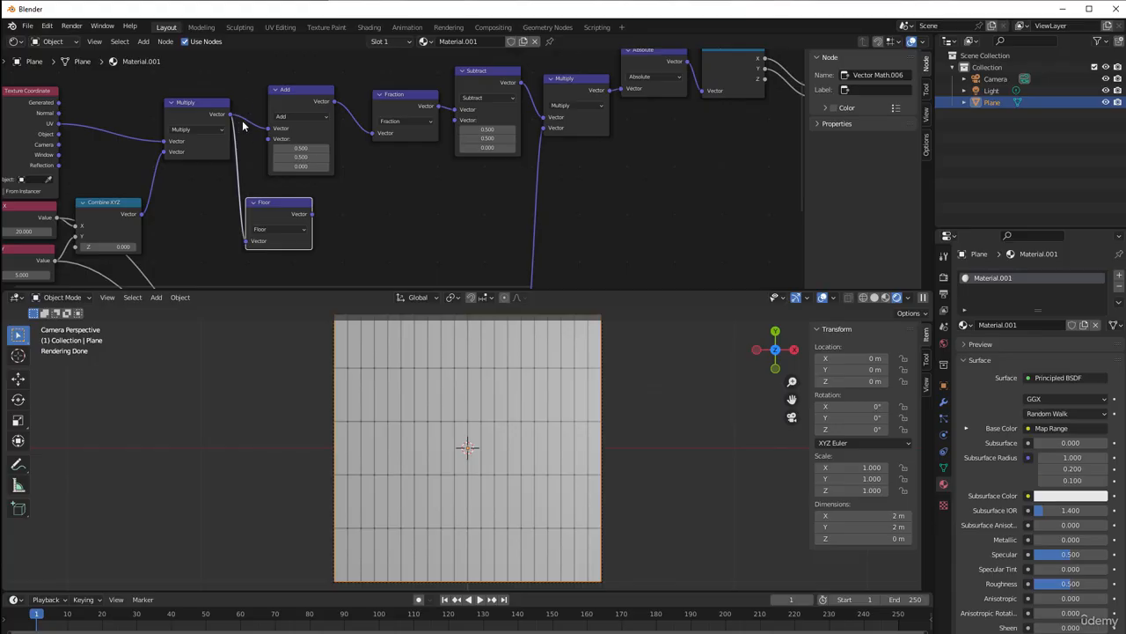
{"action": "scroll", "coordinate": [293, 136], "scroll_direction": "down", "scroll_amount": 2}
{"action": "scroll", "coordinate": [455, 159], "scroll_direction": "down", "scroll_amount": 2}
{"action": "middle_click_drag", "start_coordinate": [456, 159], "coordinate": [337, 185]}
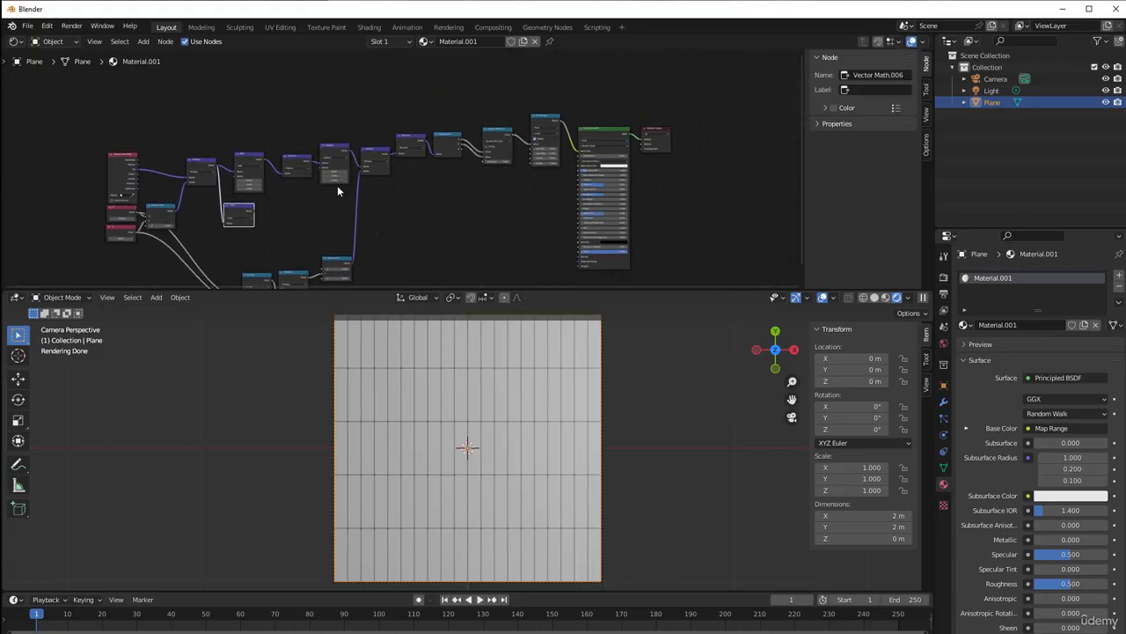
{"action": "left_click_drag", "start_coordinate": [239, 124], "coordinate": [668, 169]}
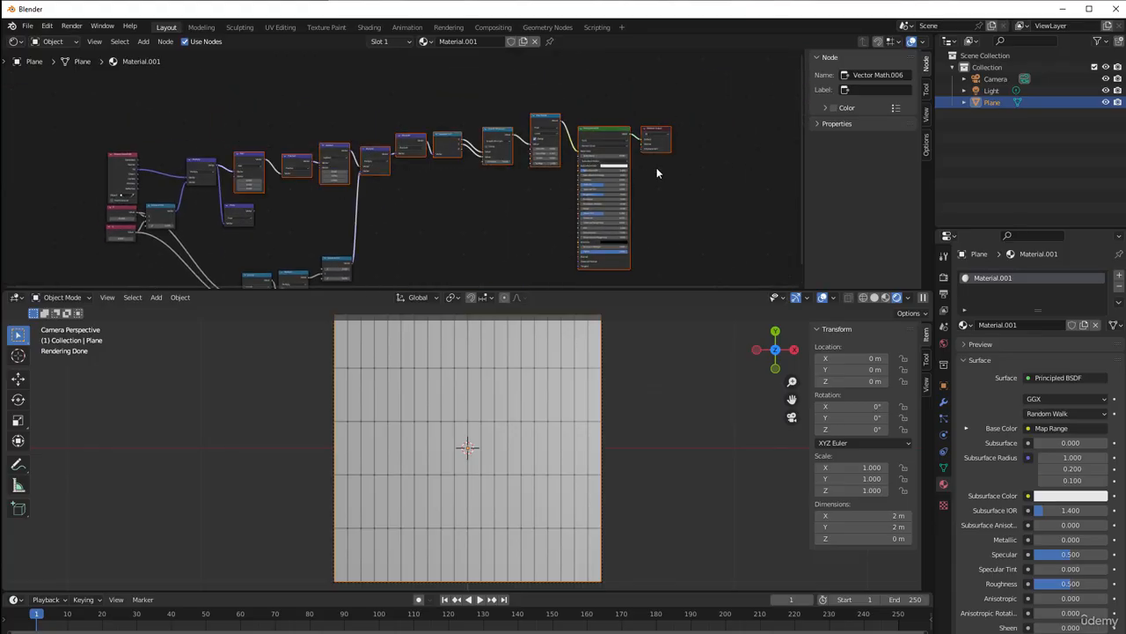
{"action": "left_click_drag", "start_coordinate": [238, 156], "coordinate": [592, 166]}
{"action": "middle_click_drag", "start_coordinate": [593, 166], "coordinate": [411, 209]}
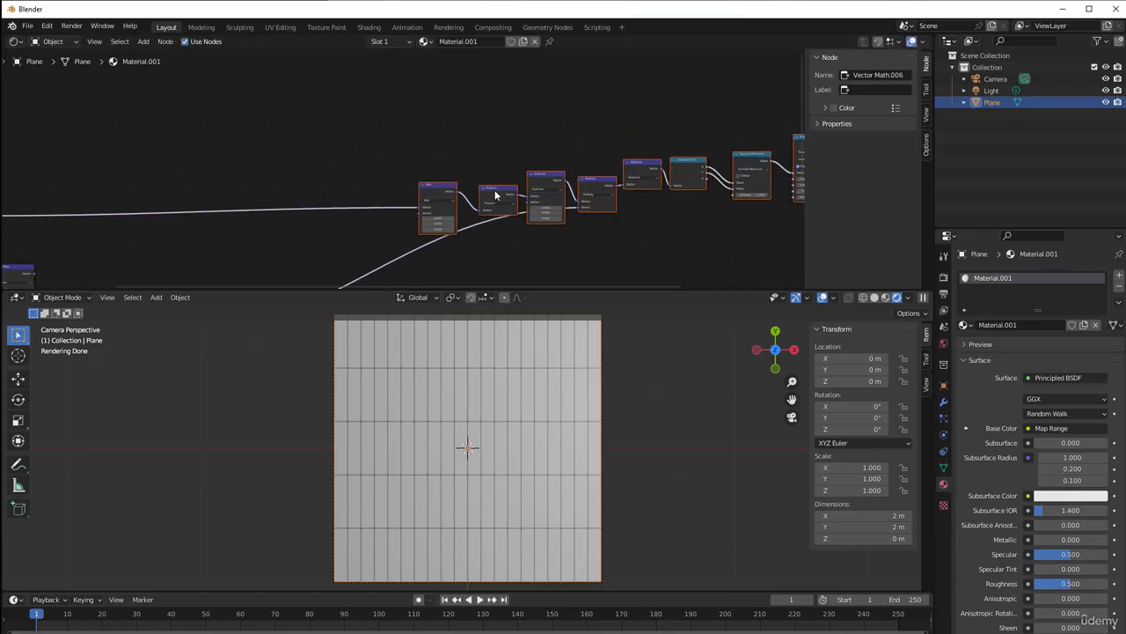
Raise the Floor node so it sits closer to the first vector Multiply node
{"action": "scroll", "coordinate": [452, 377], "scroll_direction": "up", "scroll_amount": 3}
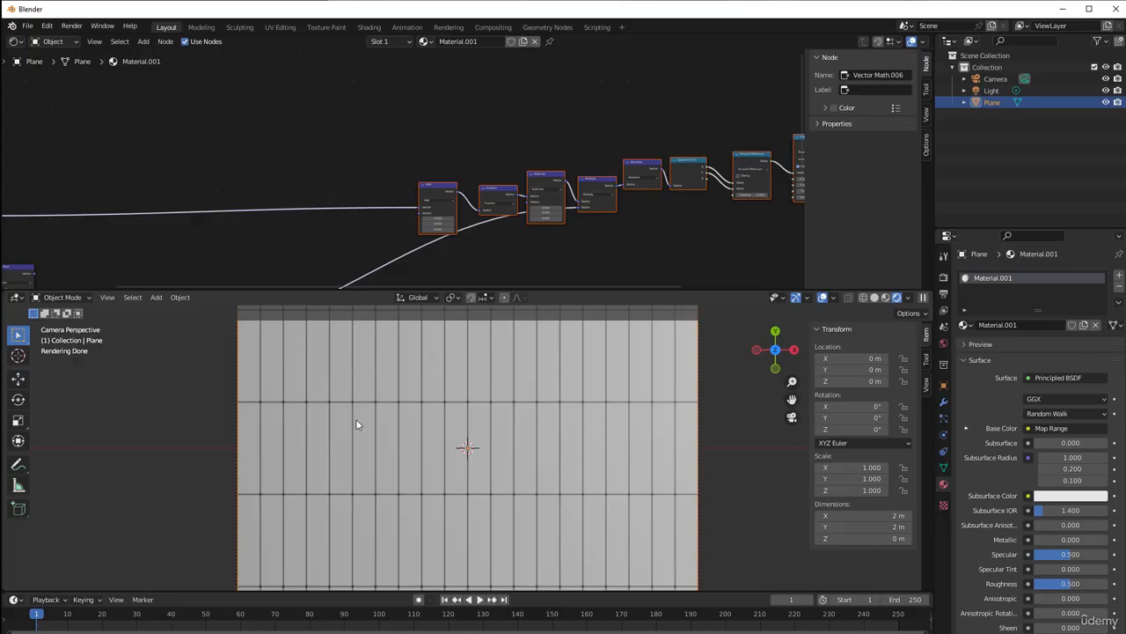
{"action": "middle_click_drag", "start_coordinate": [192, 213], "coordinate": [466, 161]}
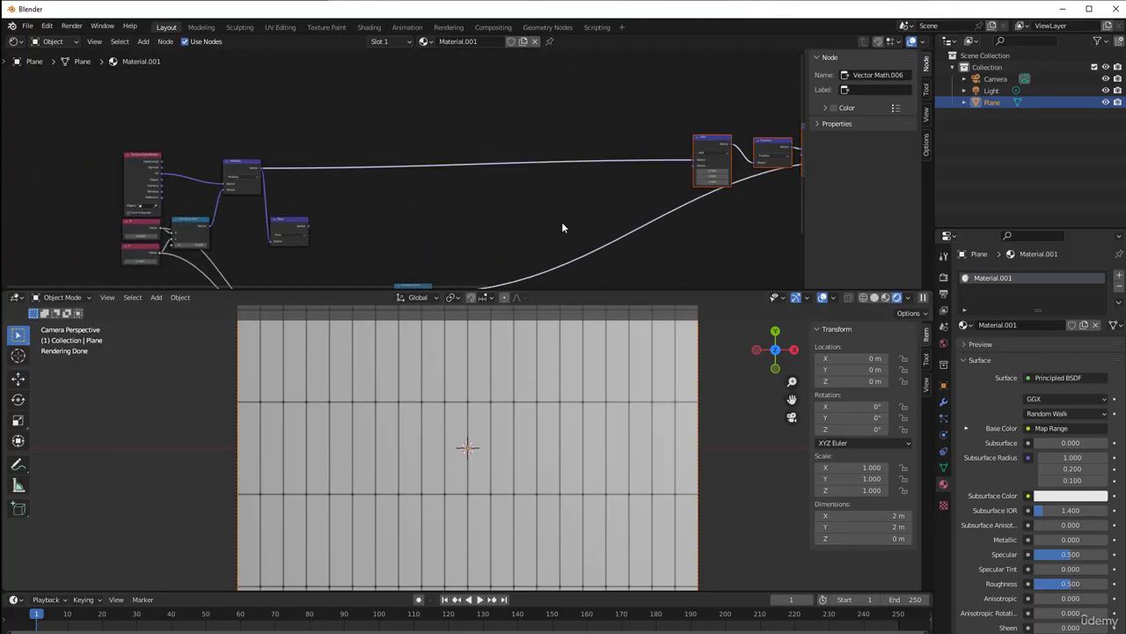
{"action": "scroll", "coordinate": [479, 220], "scroll_direction": "up", "scroll_amount": 2}
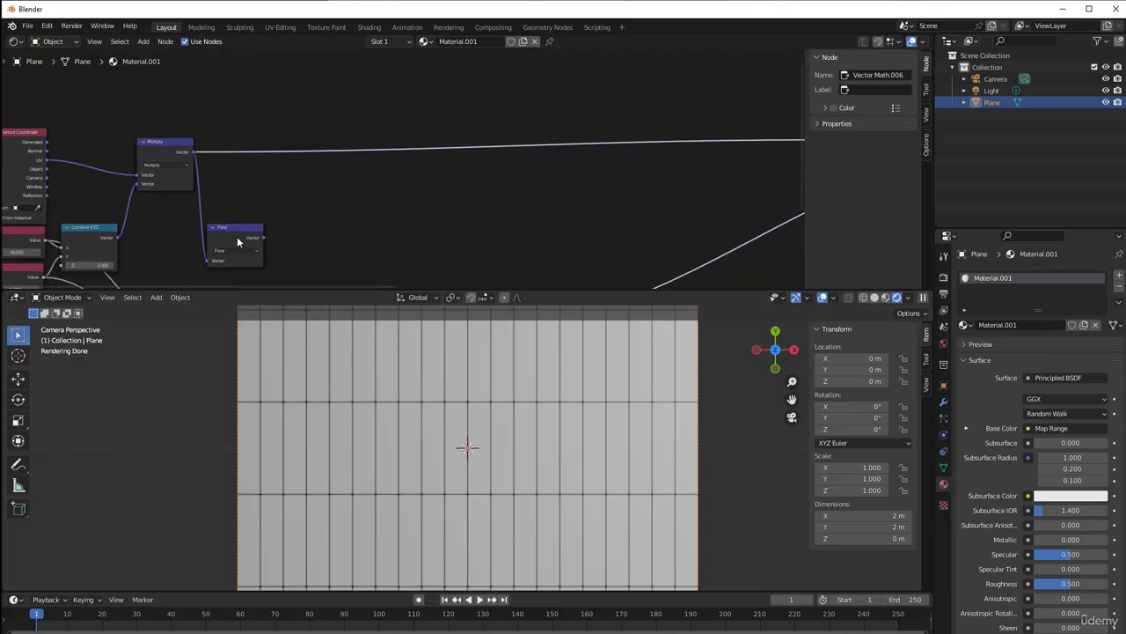
{"action": "left_click_drag", "start_coordinate": [236, 242], "coordinate": [239, 212]}
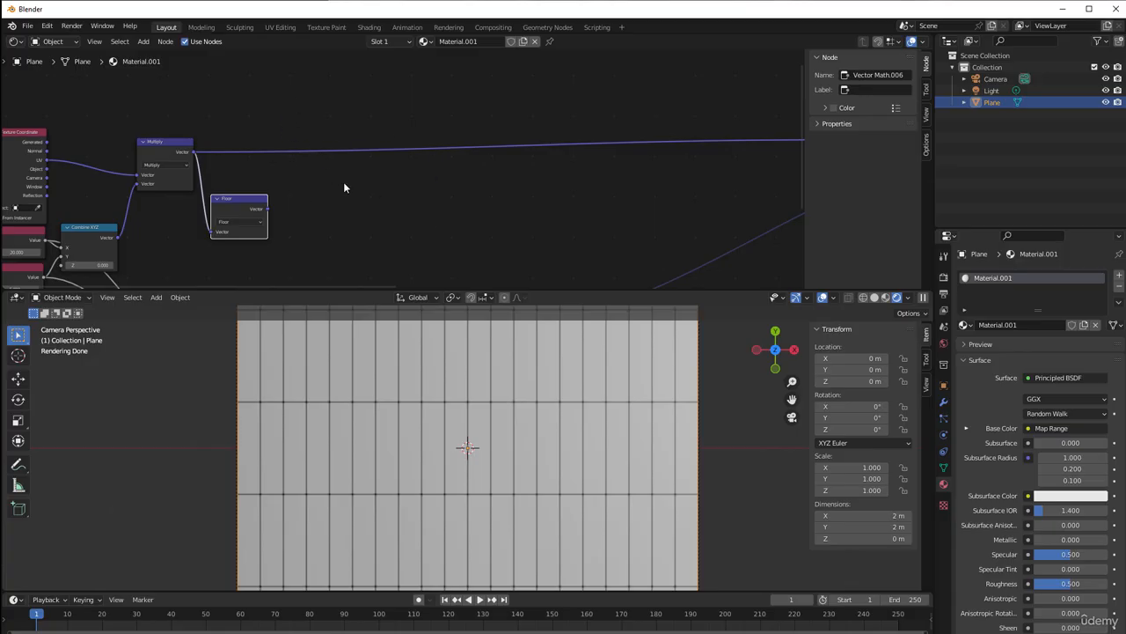
Insert a Separate XYZ node on the link between the first vector Multiply node and the Add node
{"action": "key", "text": "shift+a"}
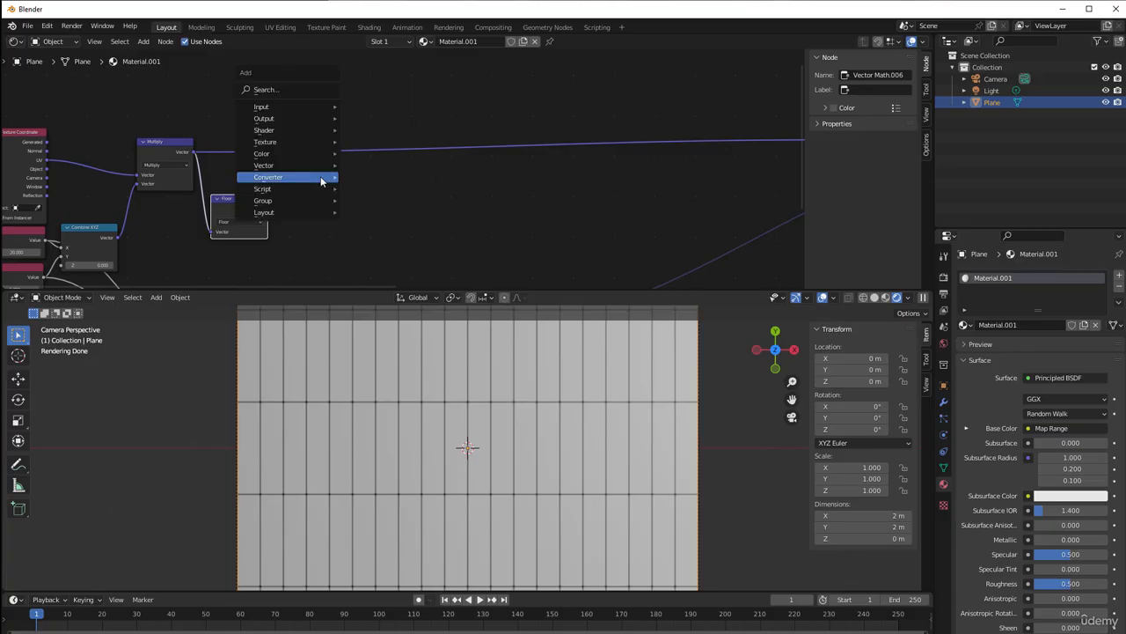
{"action": "mouse_move", "coordinate": [324, 179]}
{"action": "left_click", "coordinate": [380, 293]}
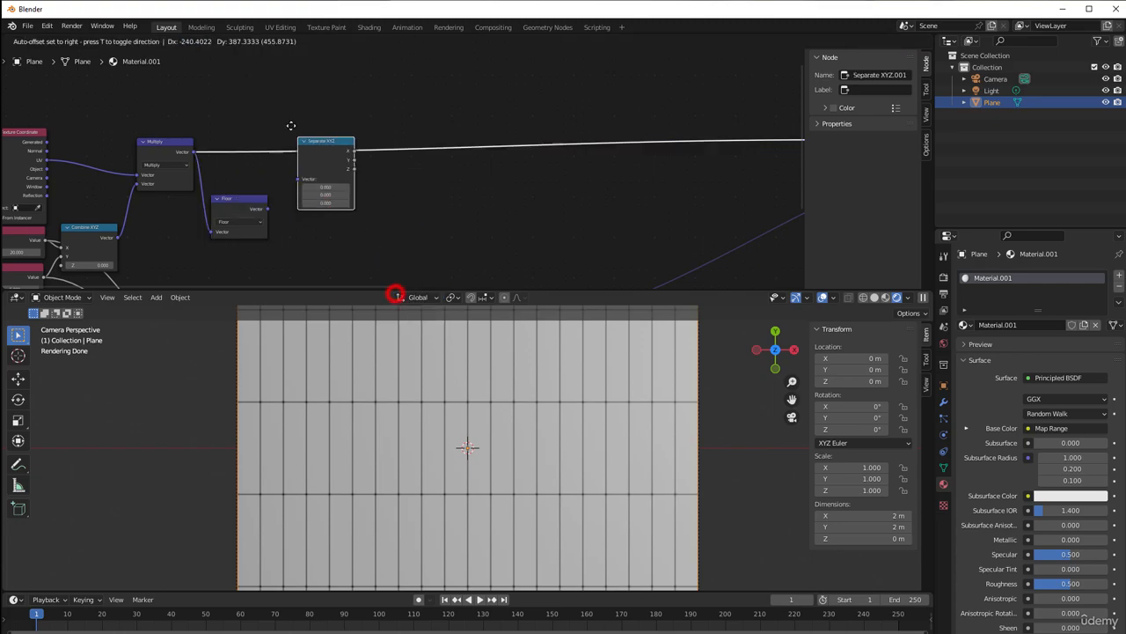
{"action": "left_click", "coordinate": [288, 114]}
{"action": "scroll", "coordinate": [369, 166], "scroll_direction": "down", "scroll_amount": 1}
{"action": "middle_click_drag", "start_coordinate": [370, 167], "coordinate": [375, 201]}
{"action": "scroll", "coordinate": [368, 179], "scroll_direction": "up", "scroll_amount": 1}
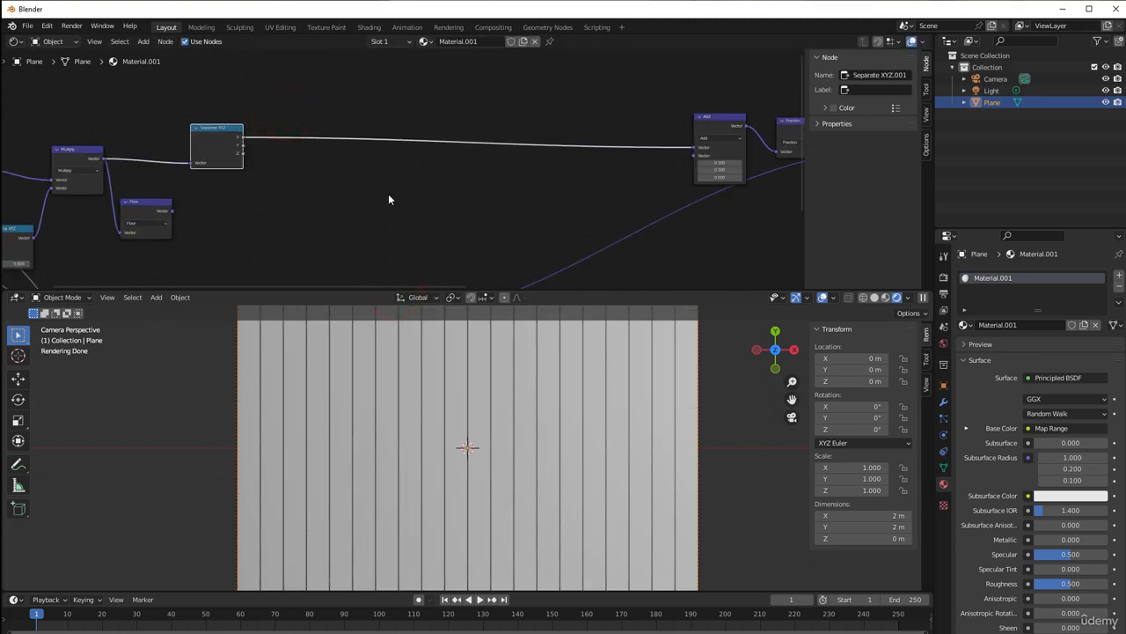
Insert a Combine XYZ node between Separate XYZ and the vector Add node, and link Separate XYZ's Y output to its Y input
{"action": "key", "text": "shift+a"}
{"action": "mouse_move", "coordinate": [358, 186]}
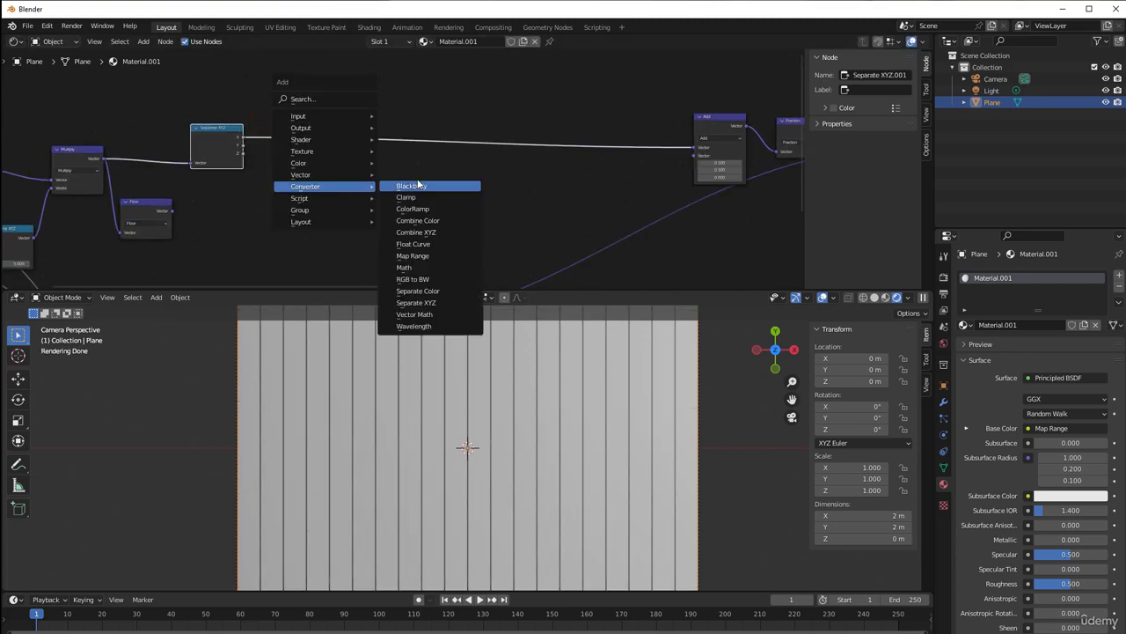
{"action": "left_click", "coordinate": [427, 231]}
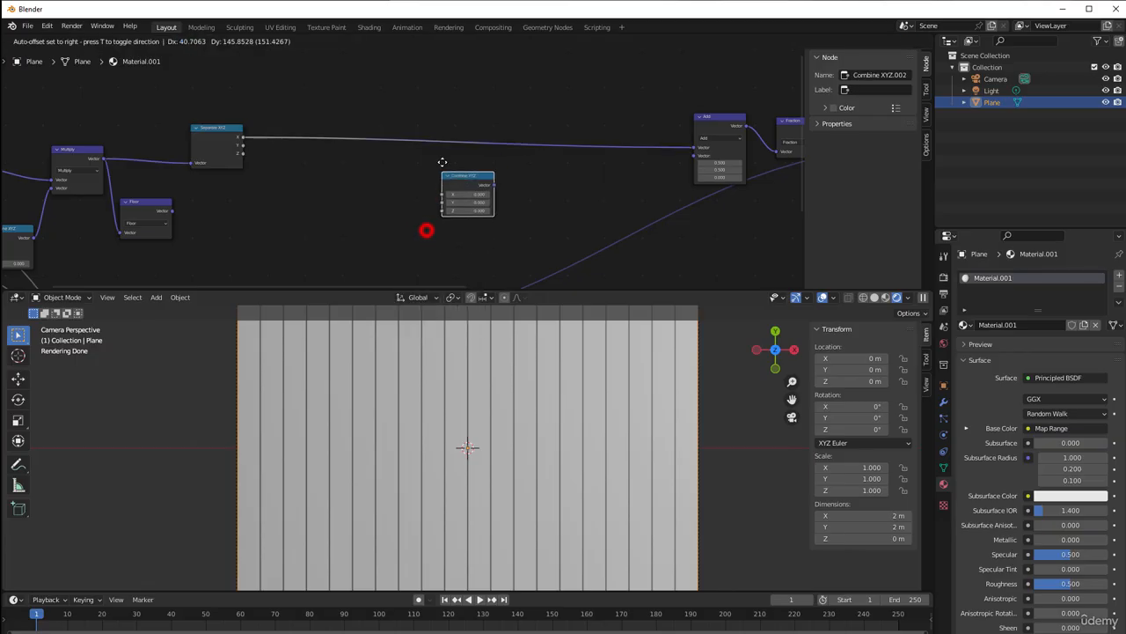
{"action": "left_click", "coordinate": [546, 122]}
{"action": "scroll", "coordinate": [240, 217], "scroll_direction": "up", "scroll_amount": 2}
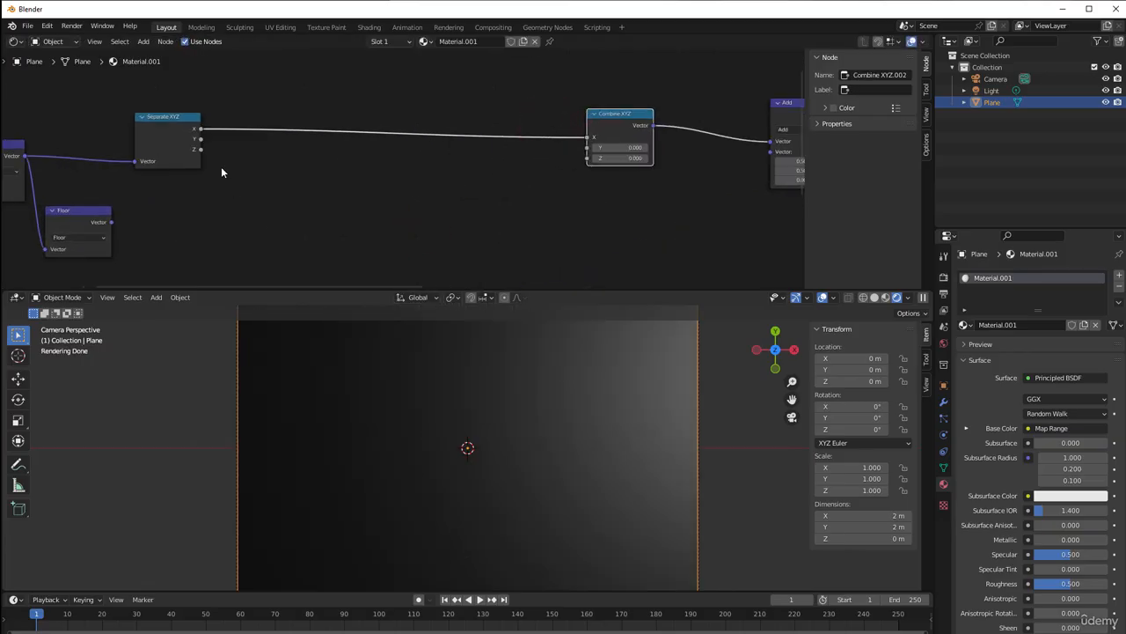
{"action": "left_click_drag", "start_coordinate": [201, 139], "coordinate": [587, 147]}
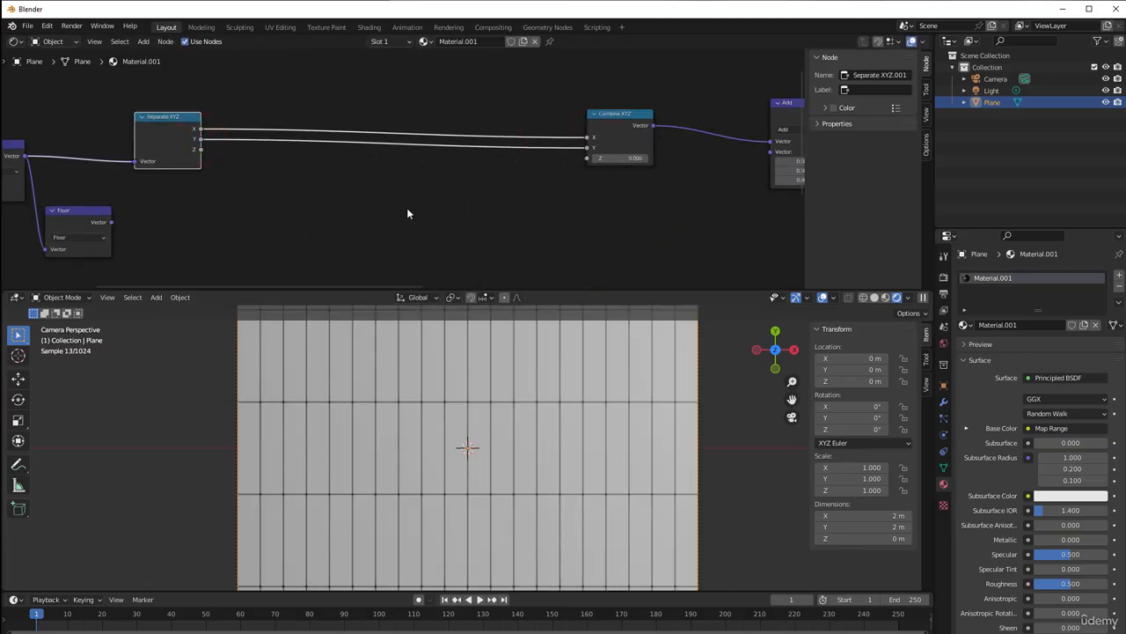
Move the Floor node to just beneath the new Separate XYZ node
{"action": "middle_click_drag", "start_coordinate": [364, 226], "coordinate": [405, 200]}
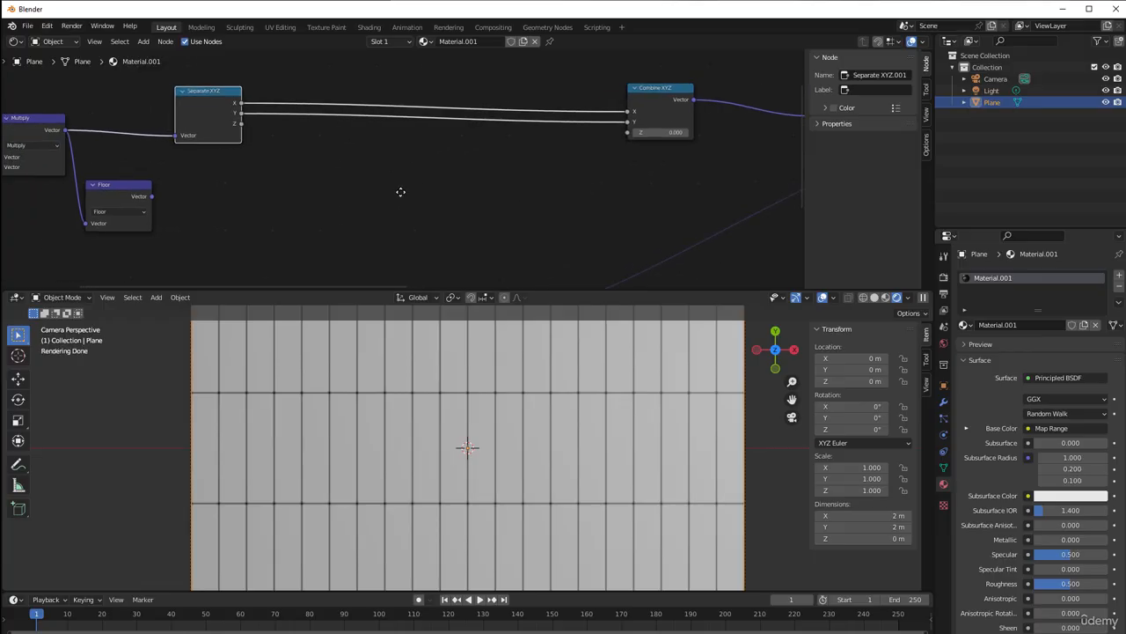
{"action": "left_click_drag", "start_coordinate": [131, 183], "coordinate": [203, 168]}
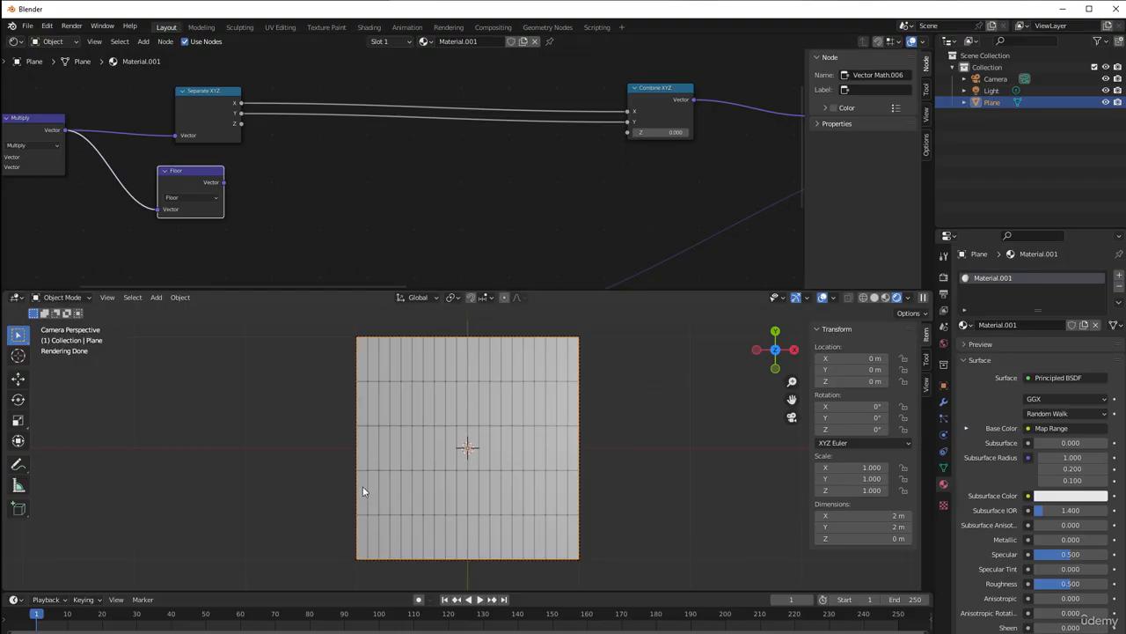
{"action": "scroll", "coordinate": [457, 489], "scroll_direction": "up", "scroll_amount": 2}
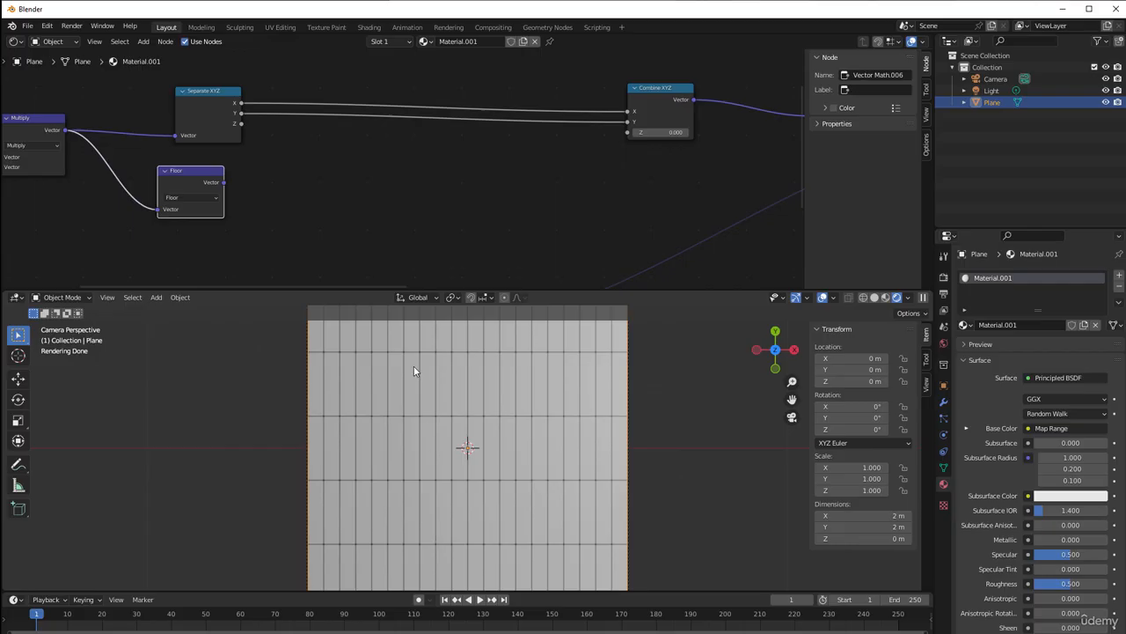
Insert a Math Add node on the Y link between the new Separate XYZ and Combine XYZ nodes
{"action": "scroll", "coordinate": [329, 219], "scroll_direction": "up", "scroll_amount": 3}
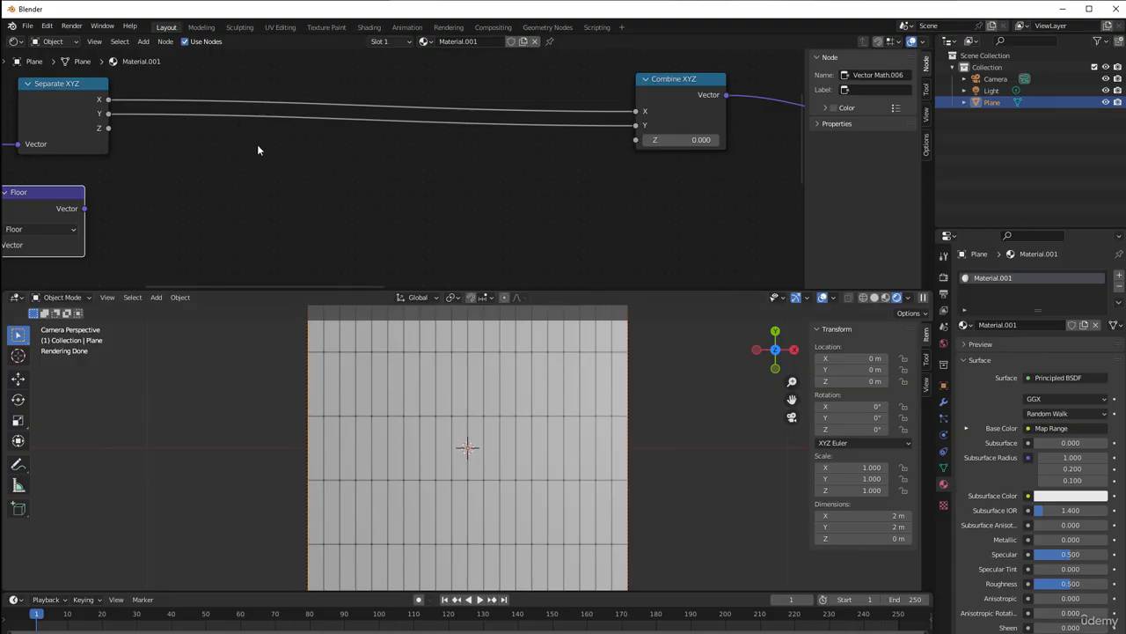
{"action": "key", "text": "shift+a"}
{"action": "mouse_move", "coordinate": [262, 150]}
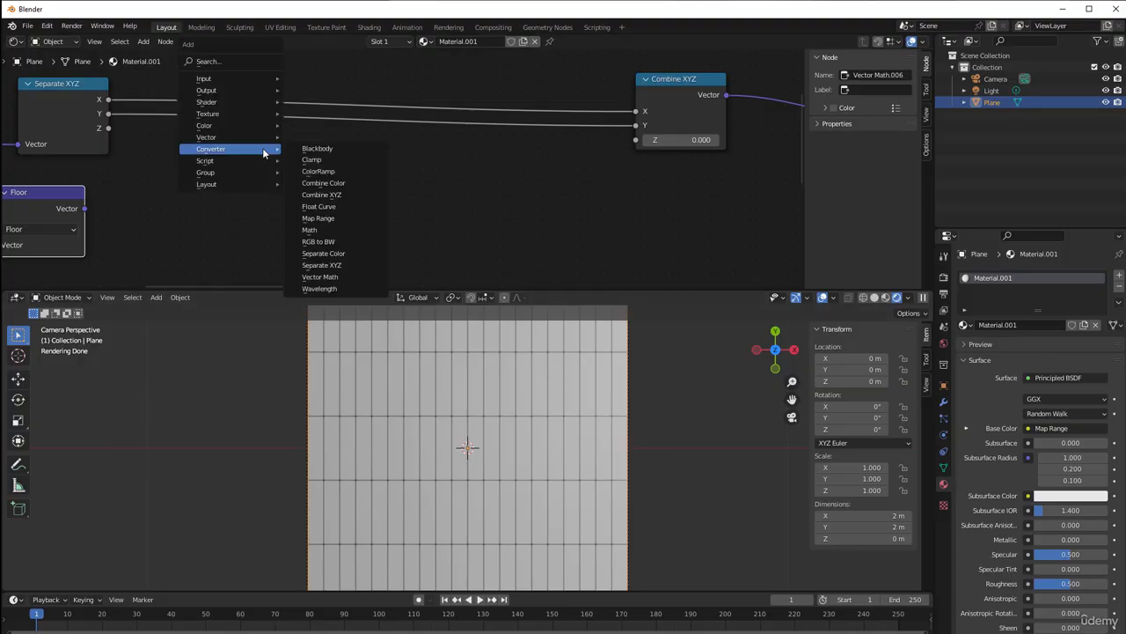
{"action": "left_click", "coordinate": [335, 231]}
{"action": "left_click", "coordinate": [334, 112]}
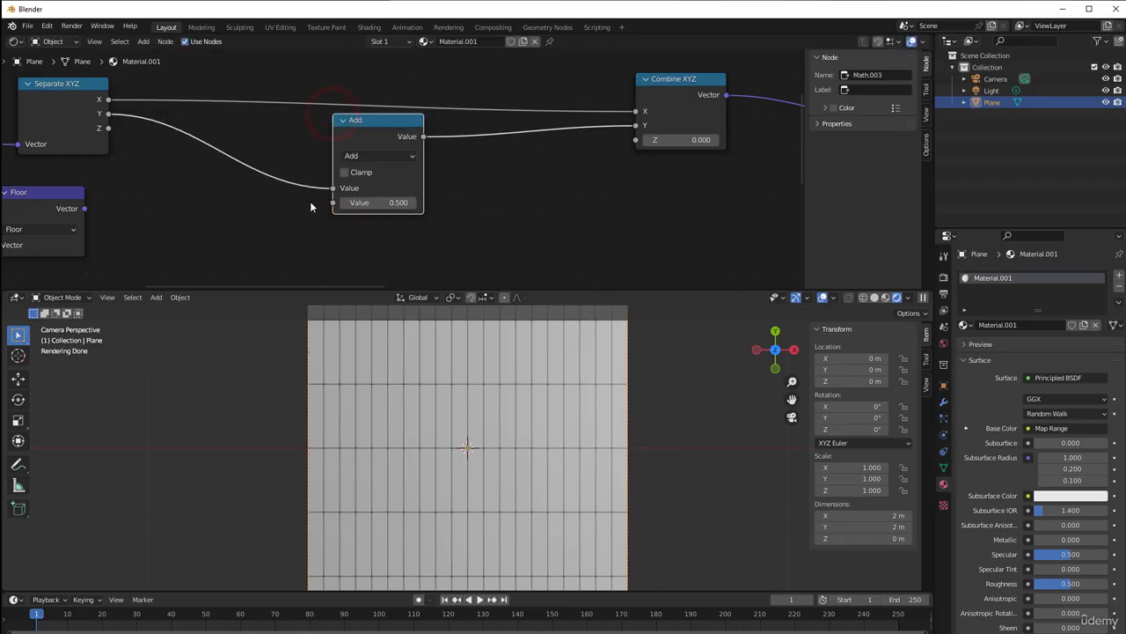
Try clamping the Math Add node on the Y link, and switch the clamp back off
{"action": "scroll", "coordinate": [304, 202], "scroll_direction": "up", "scroll_amount": 1}
{"action": "middle_click_drag", "start_coordinate": [305, 208], "coordinate": [345, 197]}
{"action": "left_click", "coordinate": [375, 164]}
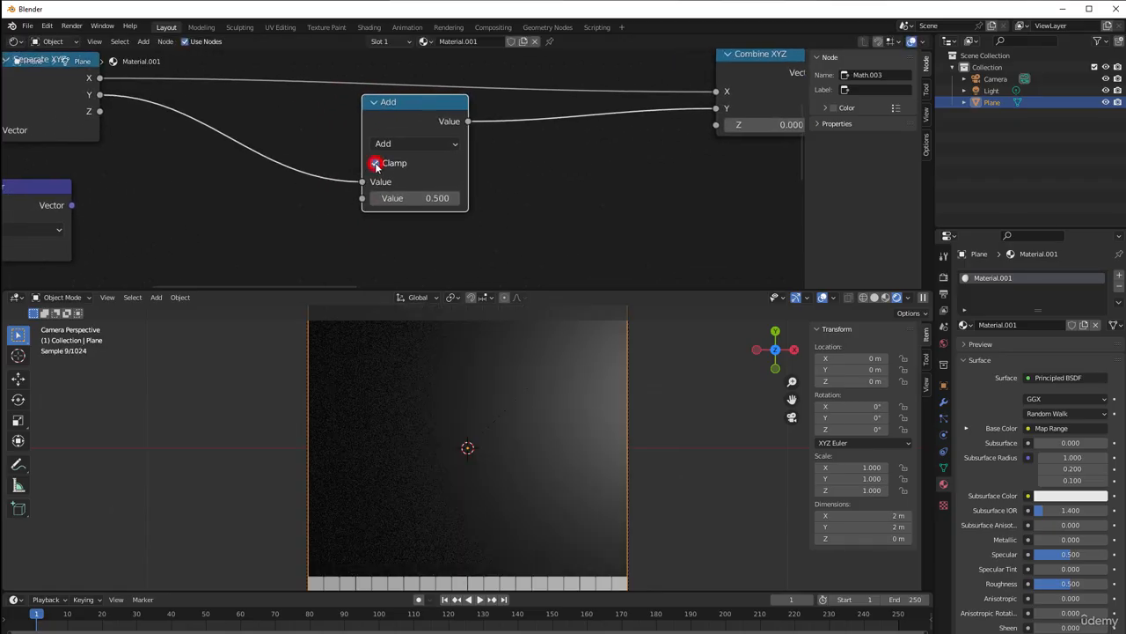
{"action": "scroll", "coordinate": [403, 339], "scroll_direction": "down", "scroll_amount": 2}
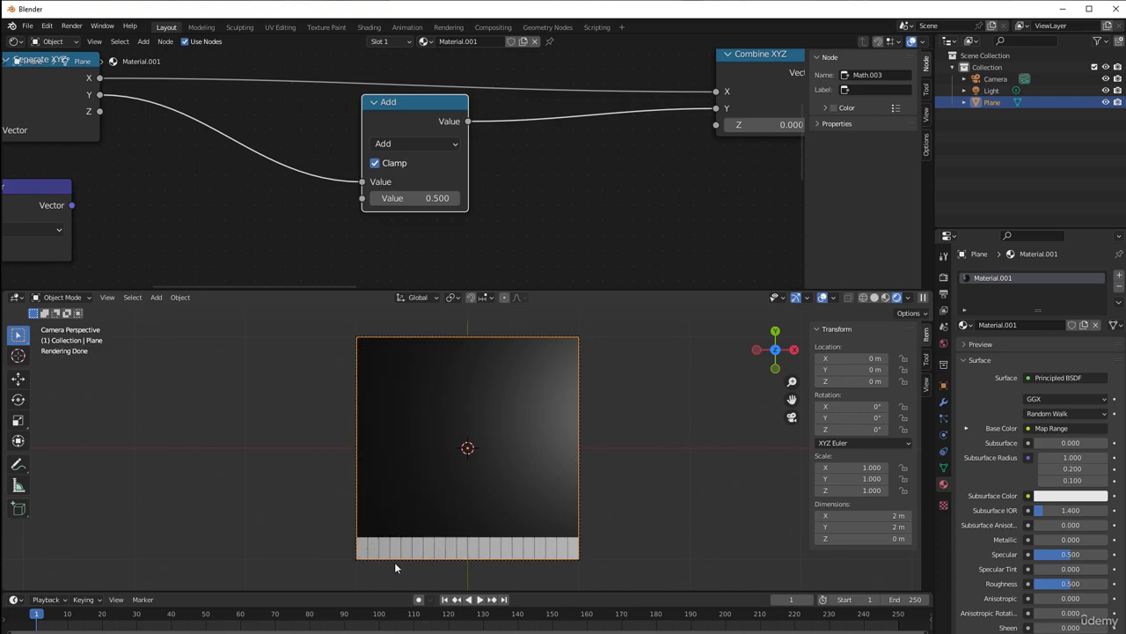
{"action": "left_click", "coordinate": [376, 164]}
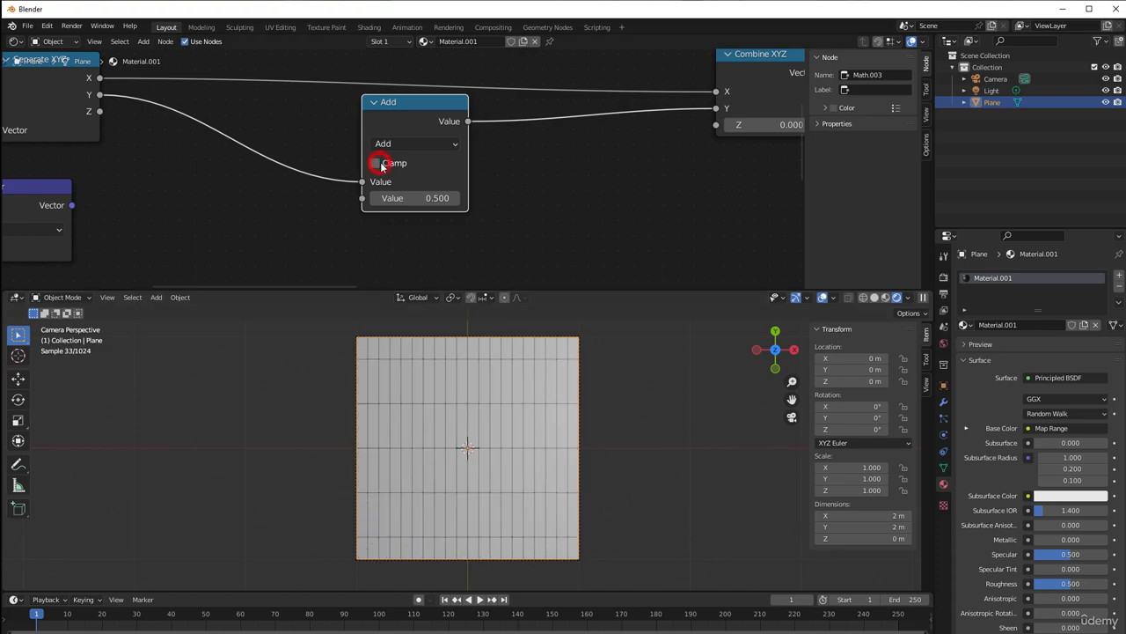
{"action": "left_click", "coordinate": [377, 164]}
{"action": "left_click", "coordinate": [377, 163]}
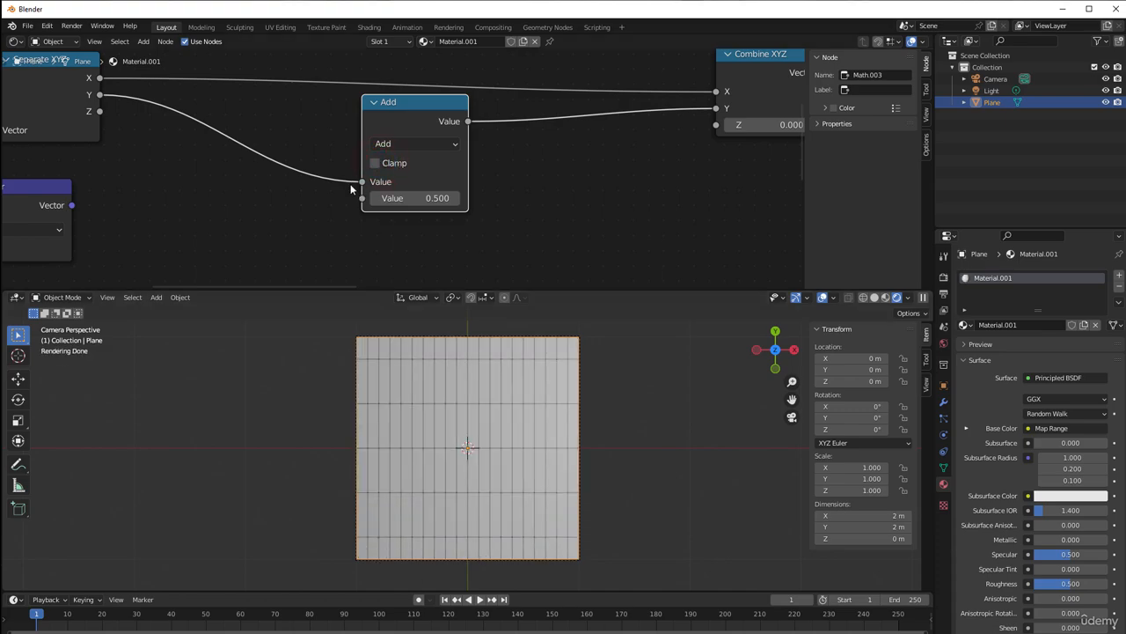
Move the Floor node lower, clear of the Separate XYZ node above it, leaving free space beside its output
{"action": "left_click_drag", "start_coordinate": [372, 124], "coordinate": [360, 121]}
{"action": "scroll", "coordinate": [285, 219], "scroll_direction": "down", "scroll_amount": 1}
{"action": "middle_click_drag", "start_coordinate": [285, 218], "coordinate": [369, 184]}
{"action": "left_click_drag", "start_coordinate": [164, 150], "coordinate": [166, 181]}
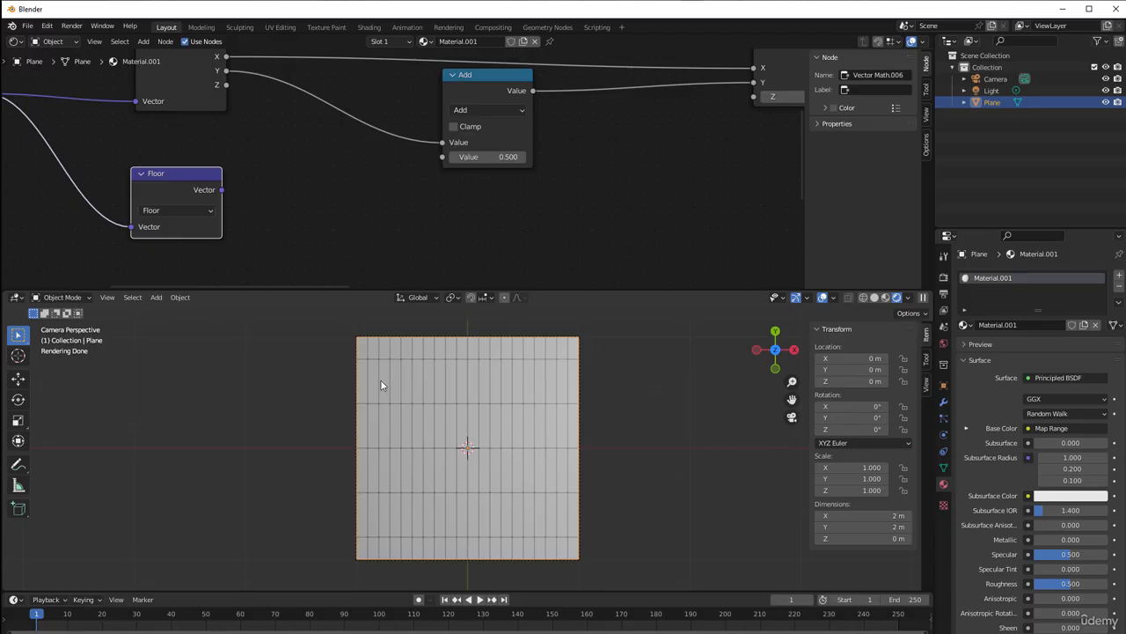
{"action": "scroll", "coordinate": [381, 429], "scroll_direction": "up", "scroll_amount": 3}
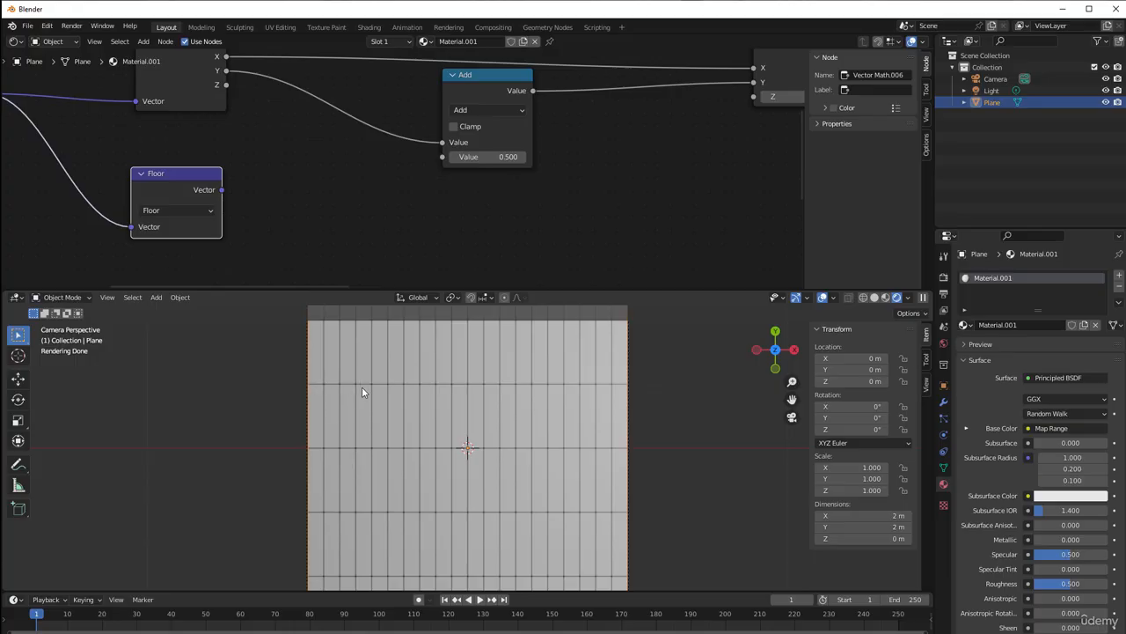
{"action": "scroll", "coordinate": [277, 193], "scroll_direction": "down", "scroll_amount": 2}
{"action": "middle_click_drag", "start_coordinate": [276, 193], "coordinate": [315, 185]}
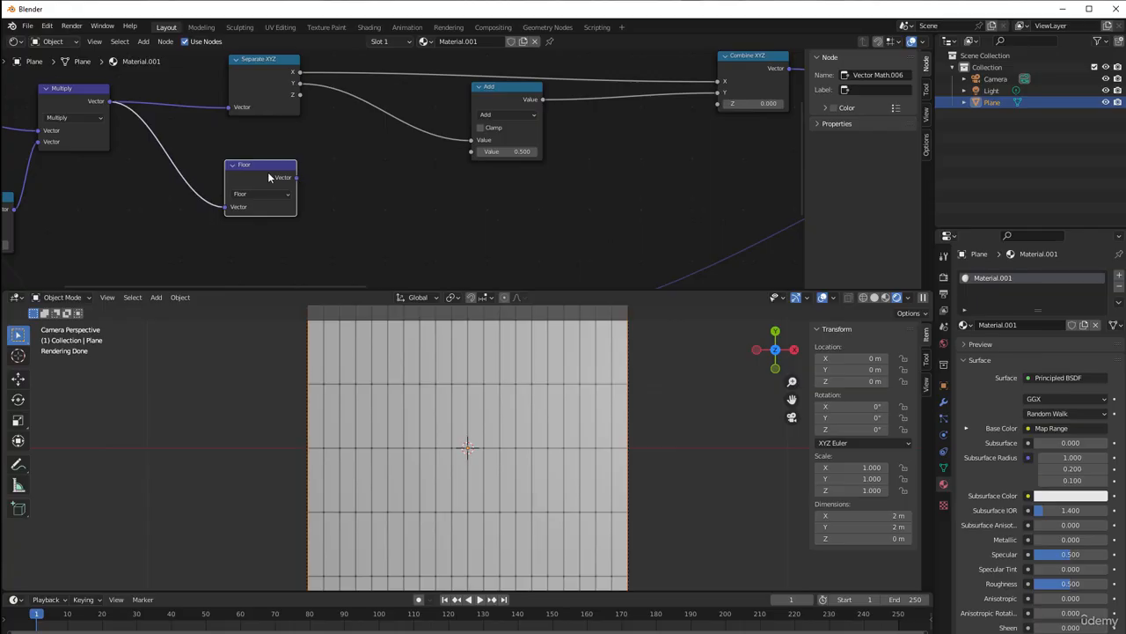
{"action": "left_click_drag", "start_coordinate": [261, 167], "coordinate": [213, 182]}
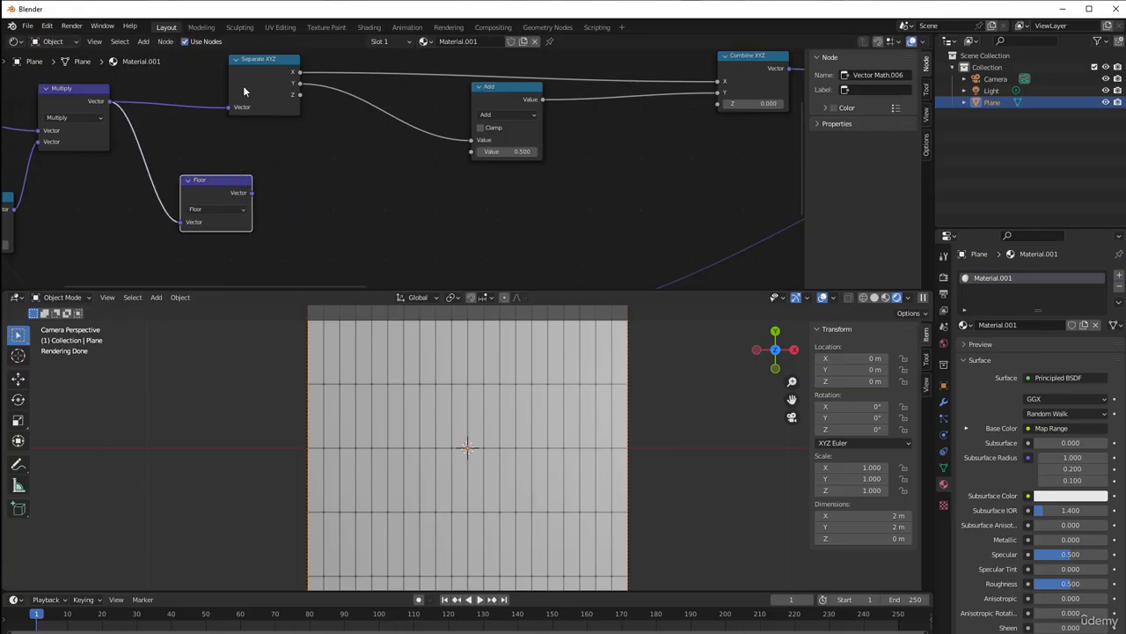
Duplicate the Separate XYZ node, place the copy beside Floor, and link Floor's Vector output to its input
{"action": "left_click", "coordinate": [245, 79]}
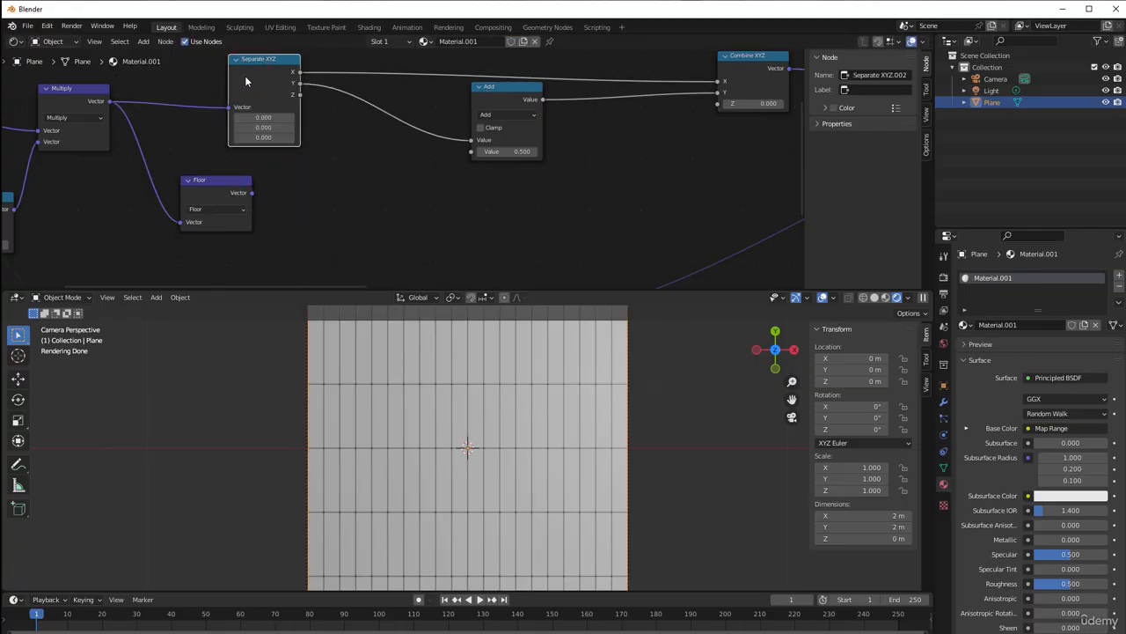
{"action": "key", "text": "shift+d"}
{"action": "left_click", "coordinate": [305, 179]}
{"action": "left_click_drag", "start_coordinate": [251, 192], "coordinate": [328, 195]}
{"action": "scroll", "coordinate": [328, 190], "scroll_direction": "up", "scroll_amount": 2}
{"action": "scroll", "coordinate": [328, 123], "scroll_direction": "up", "scroll_amount": 1}
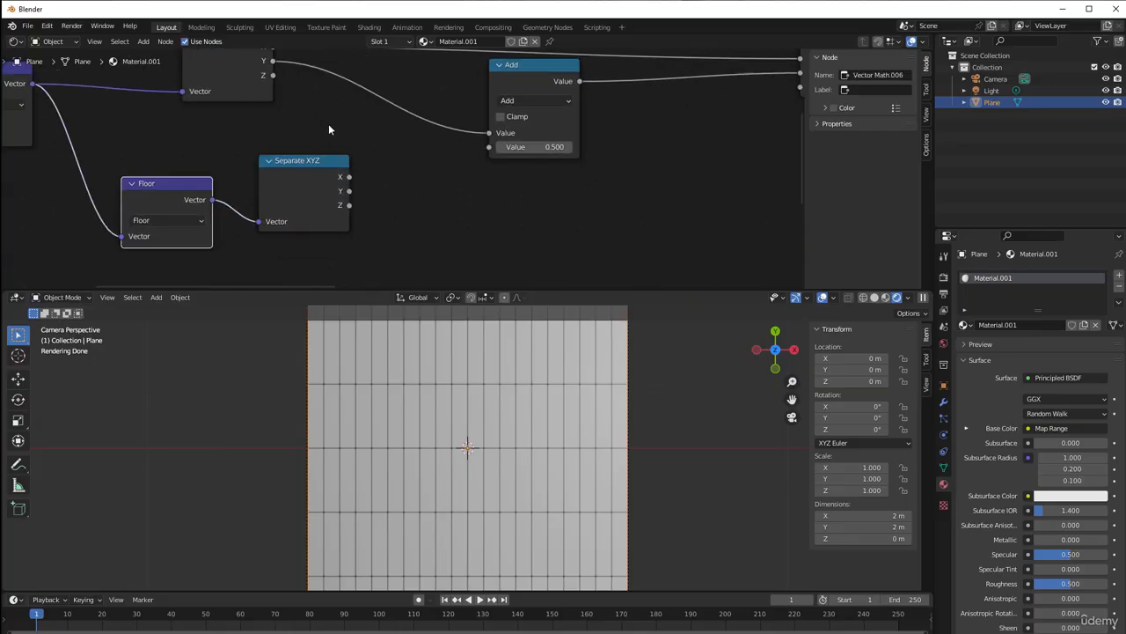
Try linking the new Separate XYZ's X output directly to the Math Add node's second value, and remove that link
{"action": "middle_click_drag", "start_coordinate": [287, 86], "coordinate": [268, 129]}
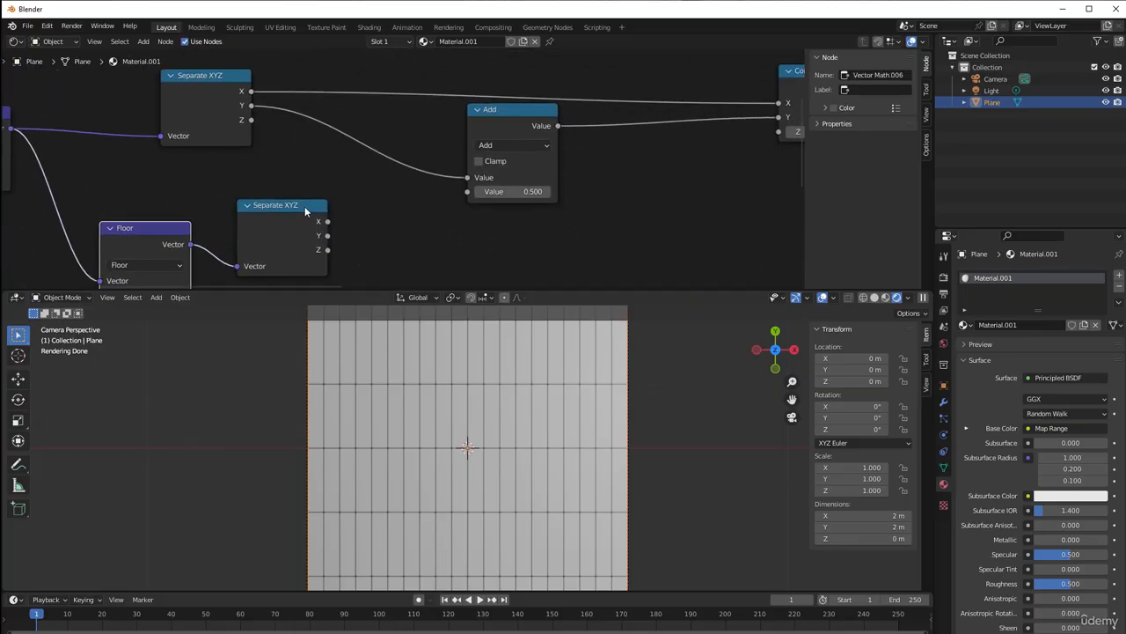
{"action": "left_click", "coordinate": [327, 225]}
{"action": "left_click_drag", "start_coordinate": [327, 221], "coordinate": [470, 192]}
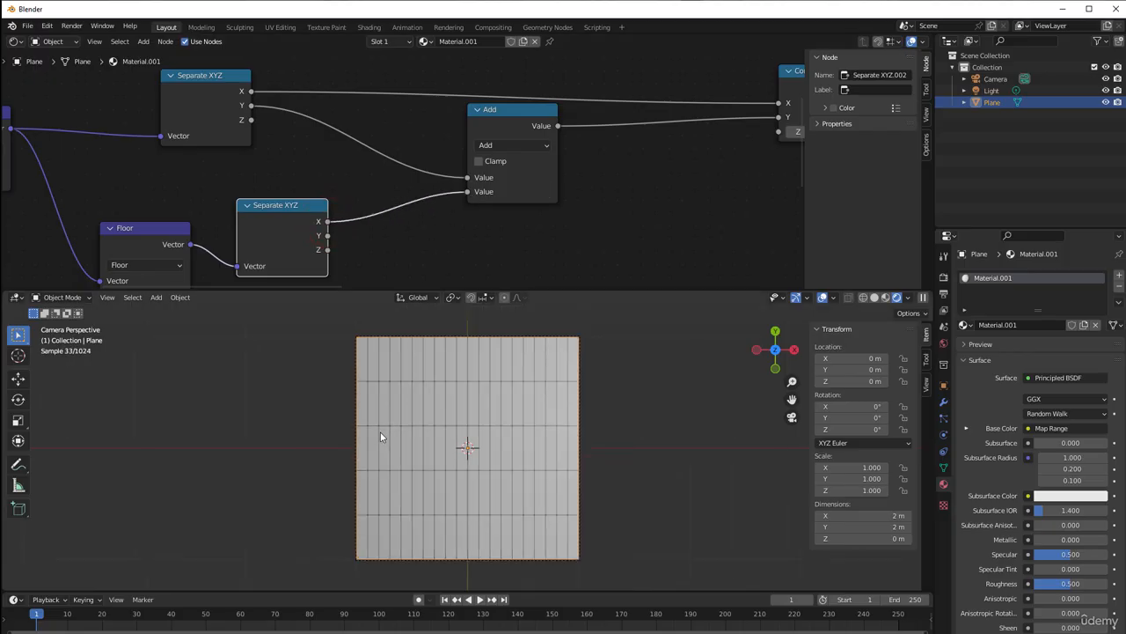
{"action": "left_click_drag", "start_coordinate": [467, 191], "coordinate": [433, 217]}
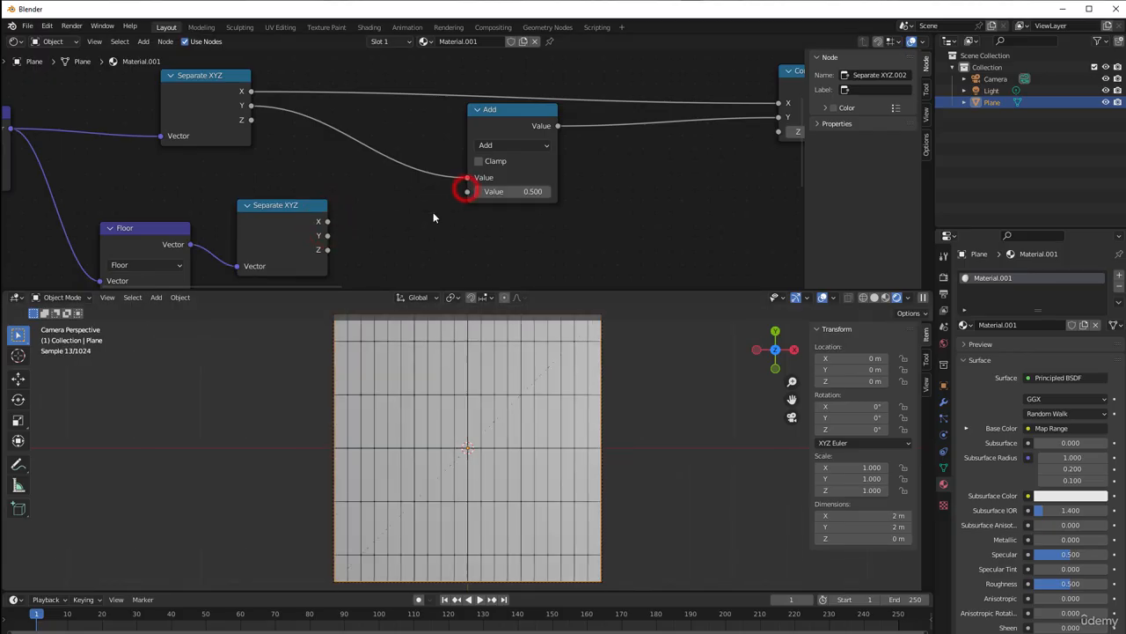
{"action": "middle_click_drag", "start_coordinate": [439, 216], "coordinate": [413, 163]}
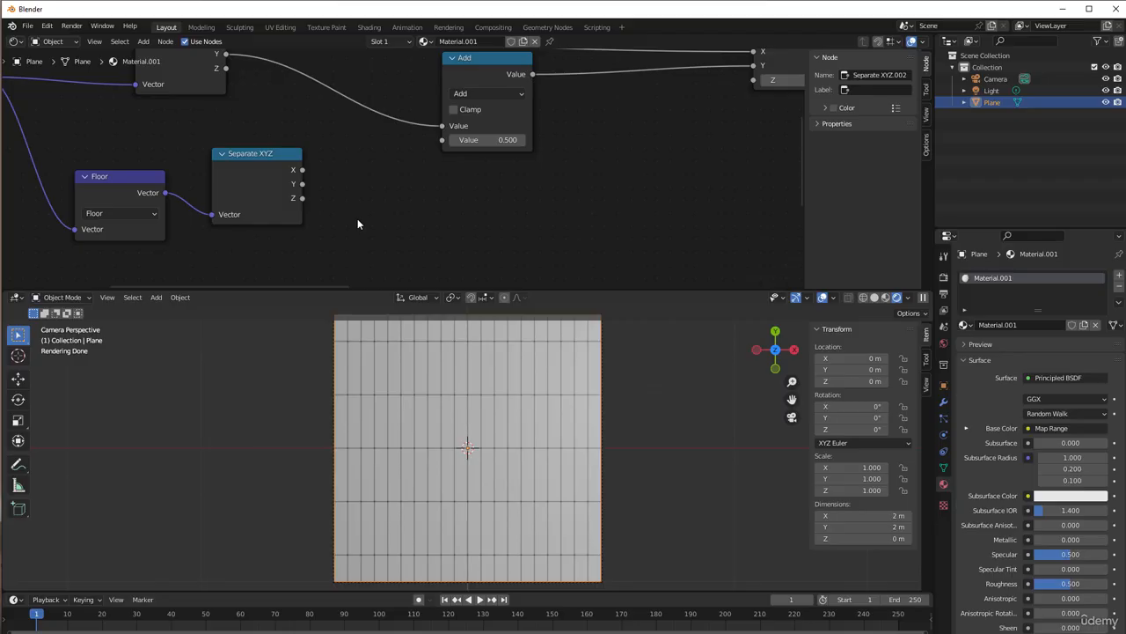
{"action": "scroll", "coordinate": [389, 423], "scroll_direction": "down", "scroll_amount": 1}
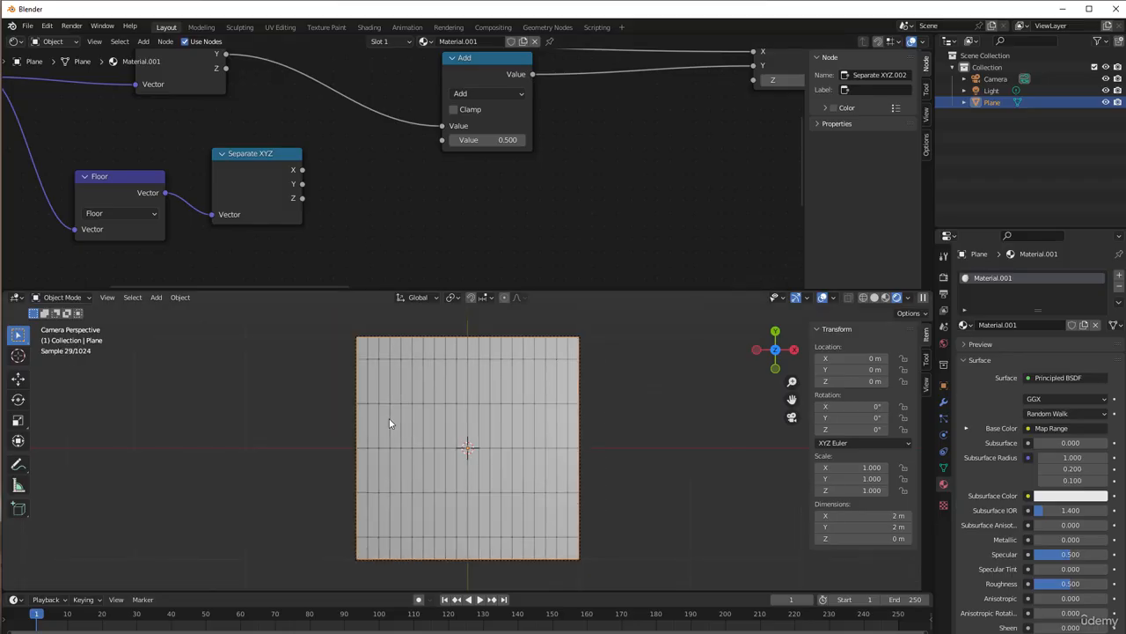
Add a Math node beside the Separate XYZ node that follows Floor, and set its operation to Modulo
{"action": "middle_click_drag", "start_coordinate": [440, 198], "coordinate": [332, 214]}
{"action": "scroll", "coordinate": [347, 198], "scroll_direction": "down", "scroll_amount": 1}
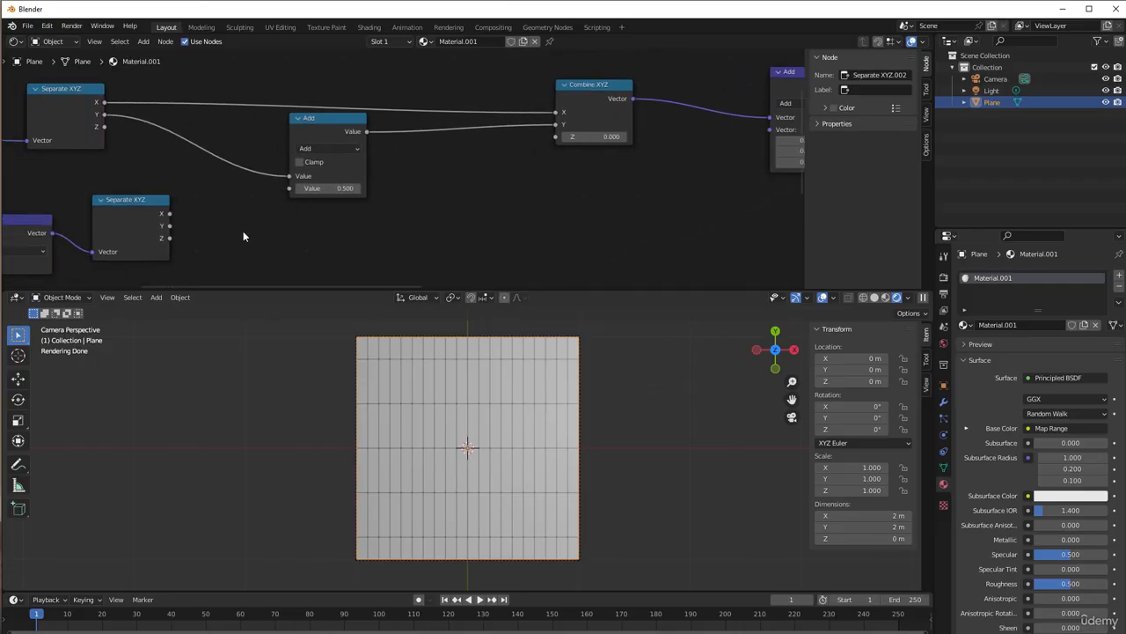
{"action": "middle_click_drag", "start_coordinate": [244, 236], "coordinate": [275, 186]}
{"action": "key", "text": "shift+a"}
{"action": "mouse_move", "coordinate": [281, 186]}
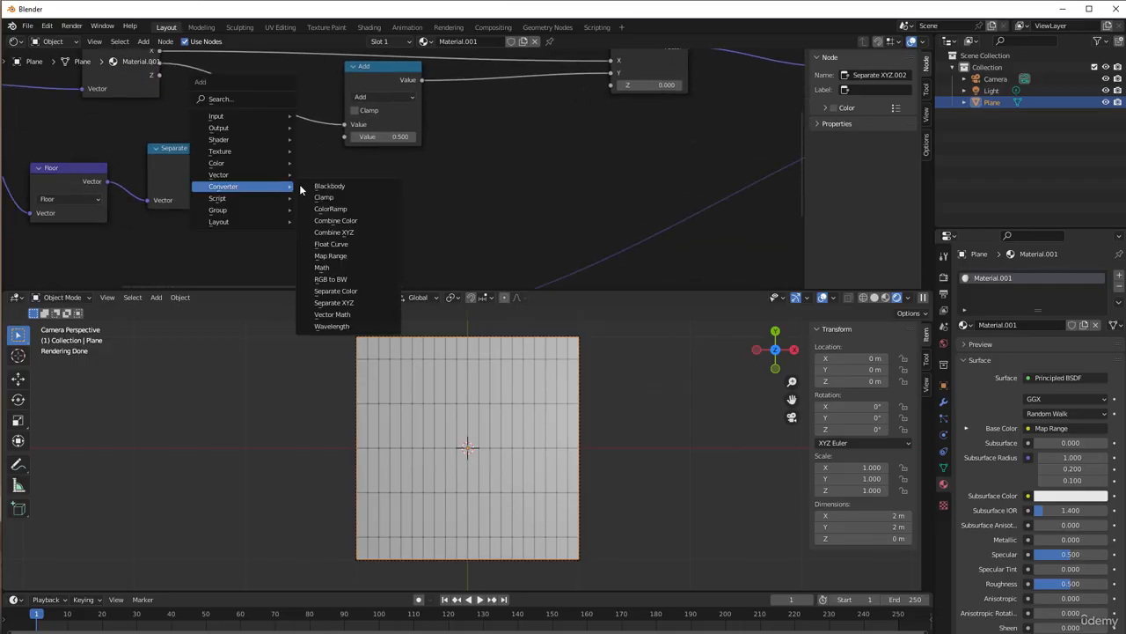
{"action": "left_click", "coordinate": [332, 267]}
{"action": "left_click", "coordinate": [251, 159]}
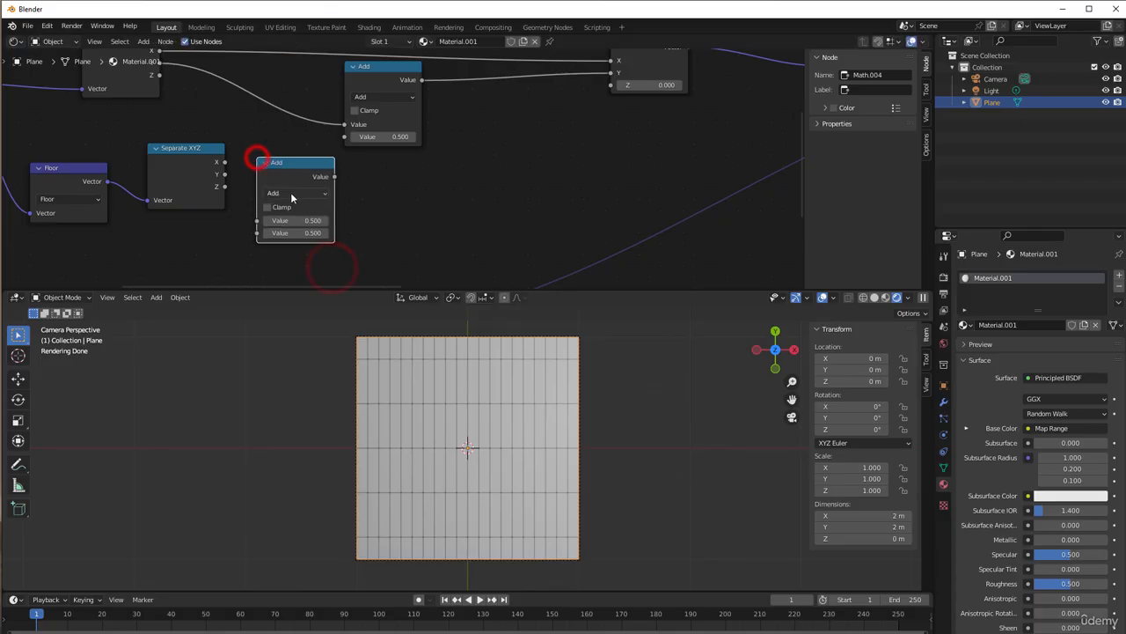
{"action": "left_click", "coordinate": [295, 192]}
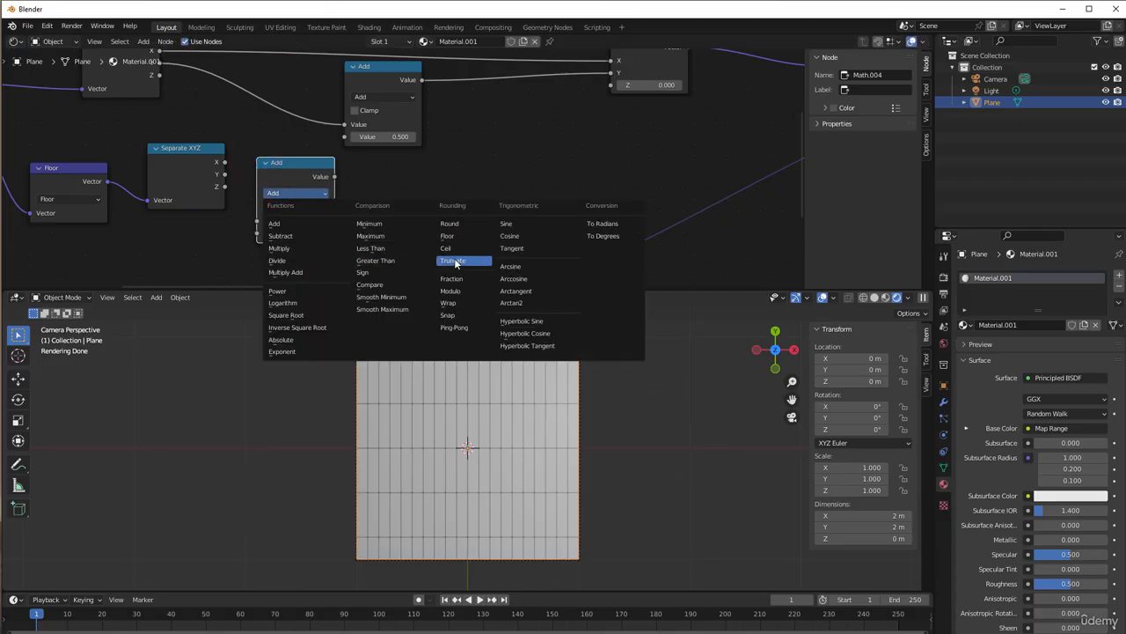
{"action": "left_click", "coordinate": [452, 291]}
{"action": "middle_click_drag", "start_coordinate": [340, 218], "coordinate": [434, 198]}
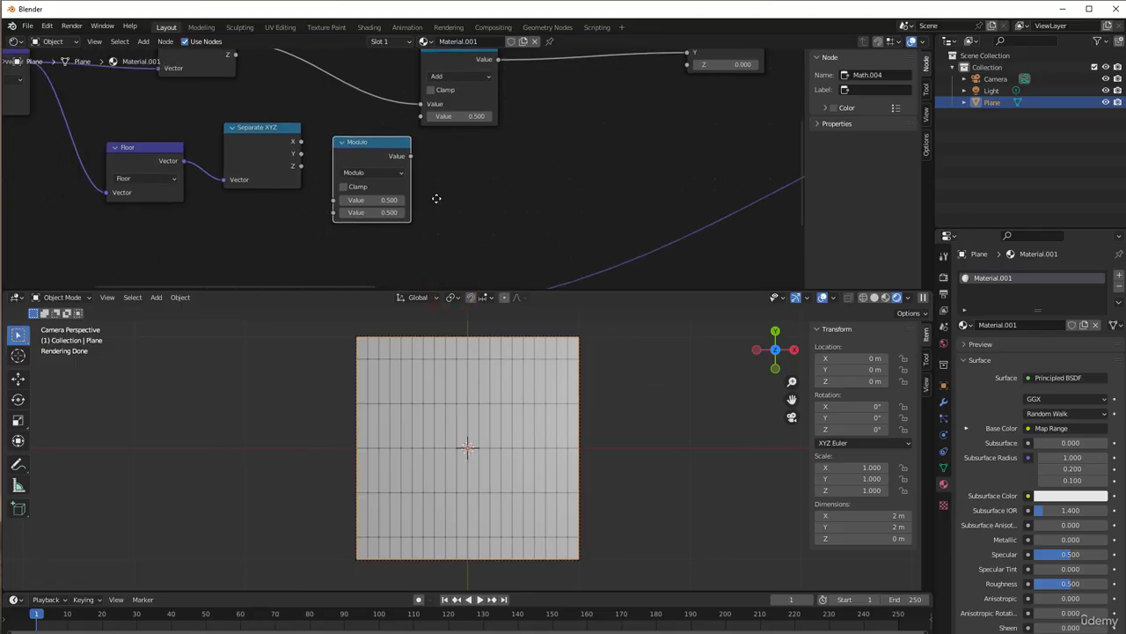
Link the X output of Floor's Separate XYZ to the Modulo node's first value and set its second value to 3
{"action": "scroll", "coordinate": [311, 157], "scroll_direction": "up", "scroll_amount": 2}
{"action": "left_click_drag", "start_coordinate": [314, 127], "coordinate": [352, 194]}
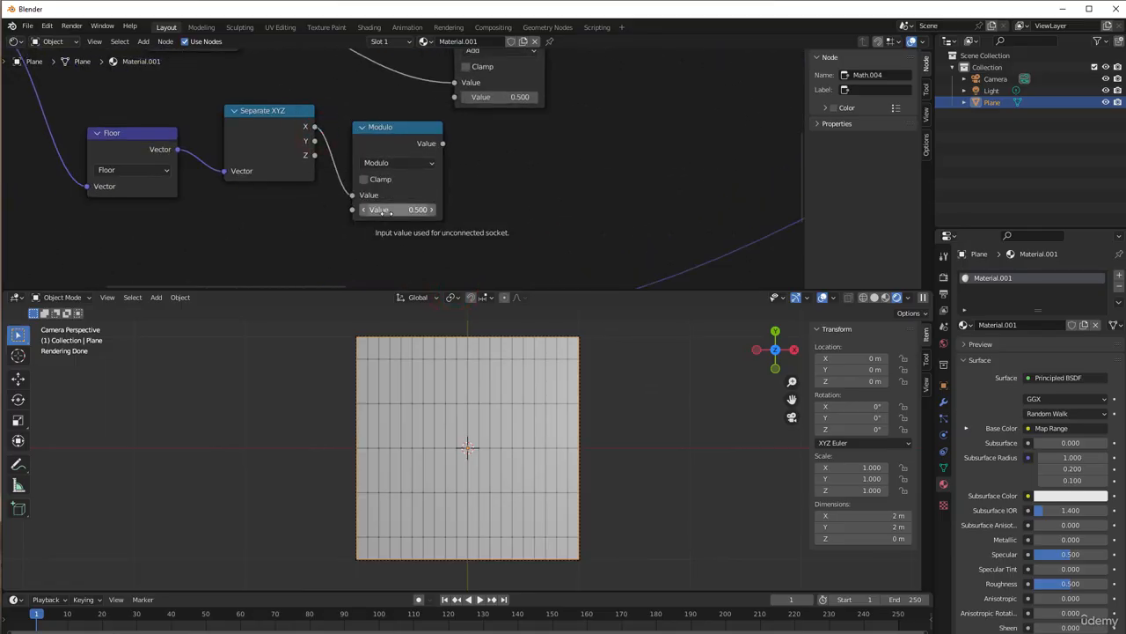
{"action": "left_click", "coordinate": [387, 211]}
{"action": "type", "text": "3"}
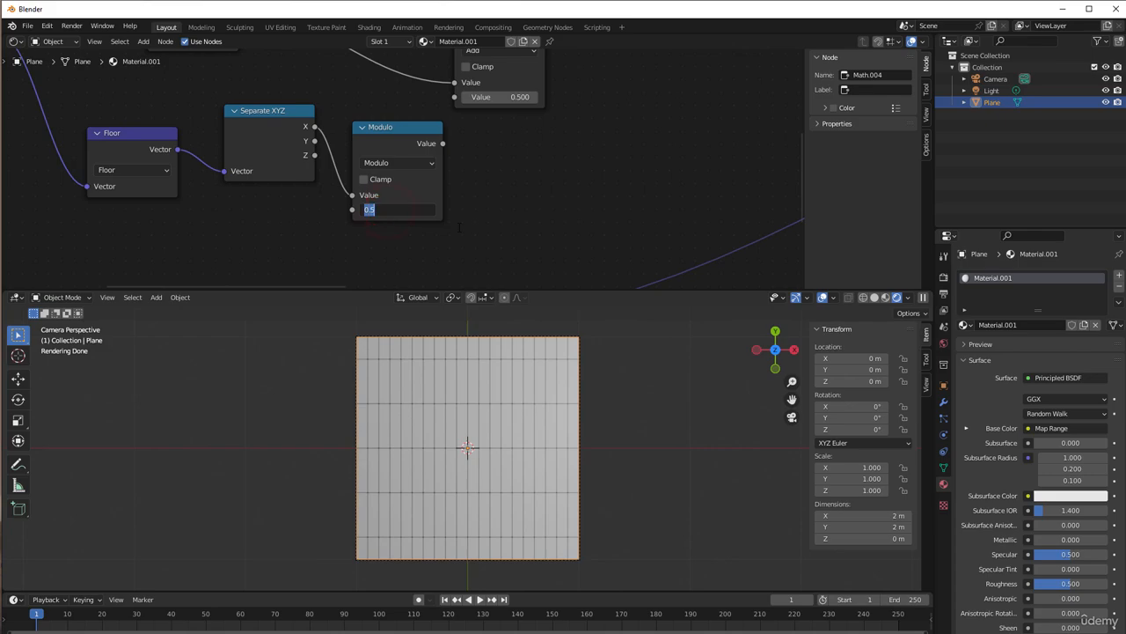
{"action": "key", "text": "Return"}
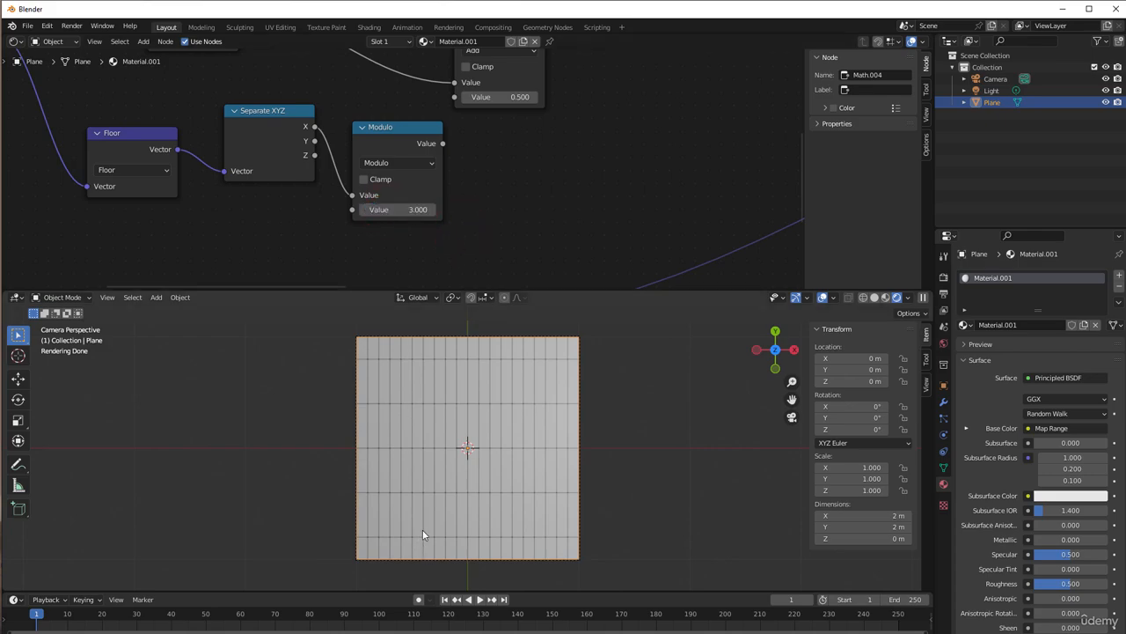
Link the Modulo node's output to the second value of the Math Add node on the Y link
{"action": "left_click_drag", "start_coordinate": [377, 132], "coordinate": [447, 106]}
{"action": "scroll", "coordinate": [427, 153], "scroll_direction": "down", "scroll_amount": 1}
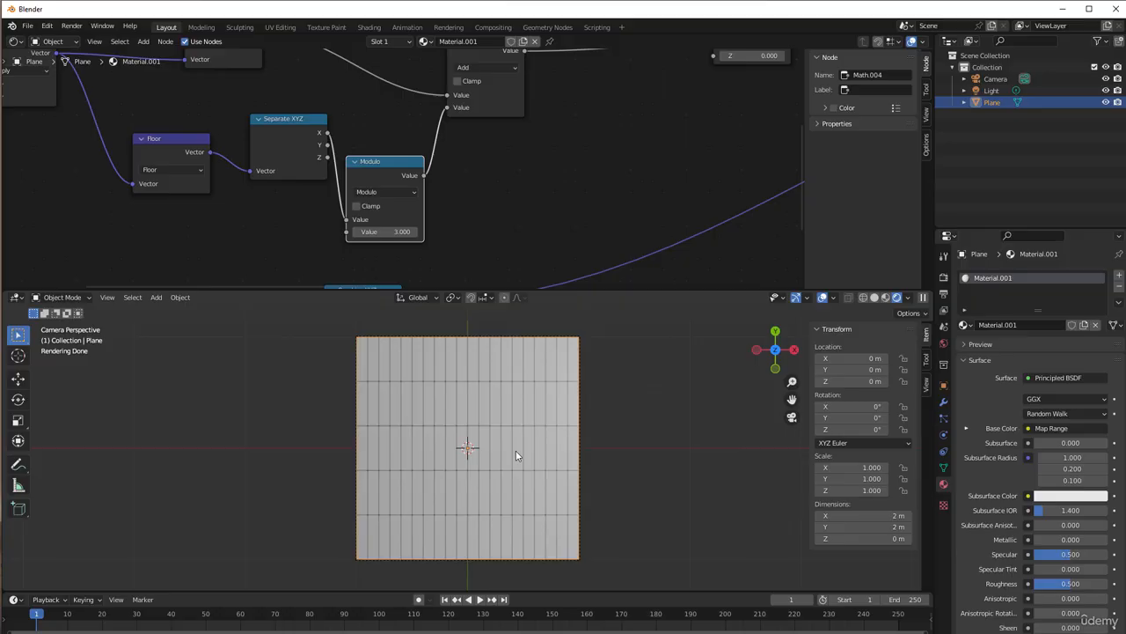
{"action": "scroll", "coordinate": [452, 209], "scroll_direction": "up", "scroll_amount": 4}
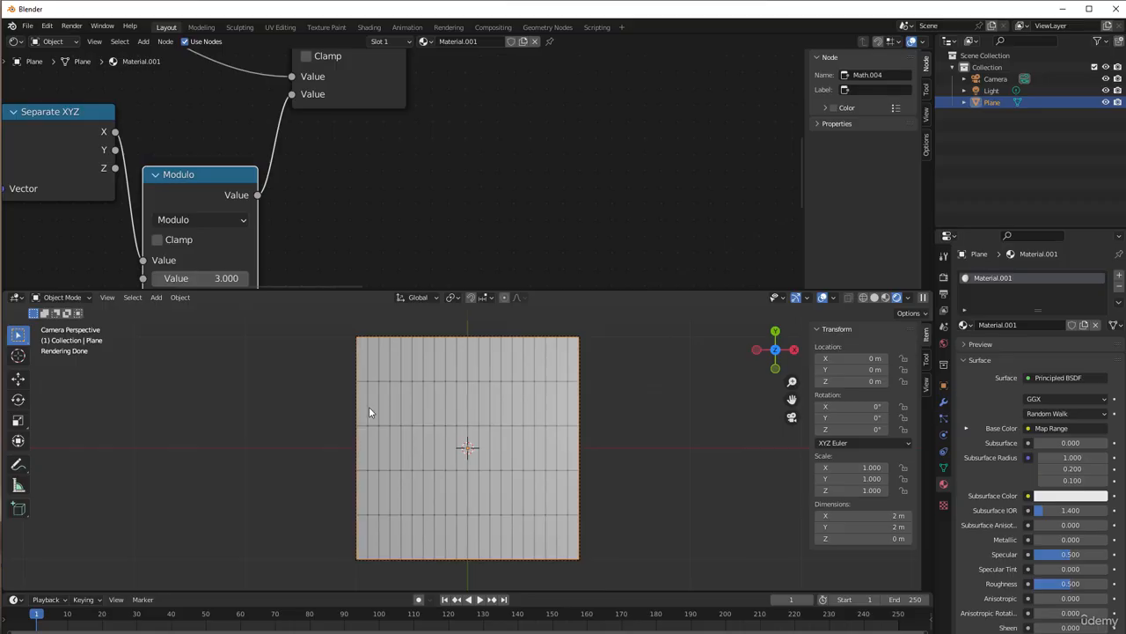
Insert a duplicate of the Modulo node between Modulo and Add, changing the copy to Multiply with a value of 0.2
{"action": "middle_click_drag", "start_coordinate": [339, 220], "coordinate": [374, 204]}
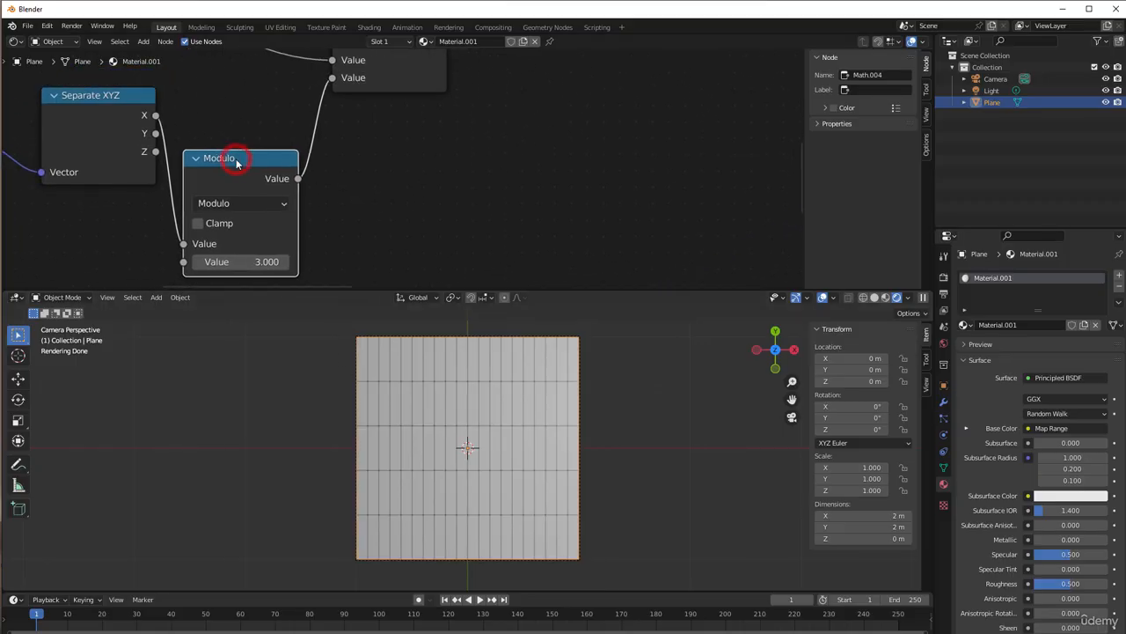
{"action": "key", "text": "shift+d"}
{"action": "left_click", "coordinate": [330, 128]}
{"action": "left_click", "coordinate": [384, 174]}
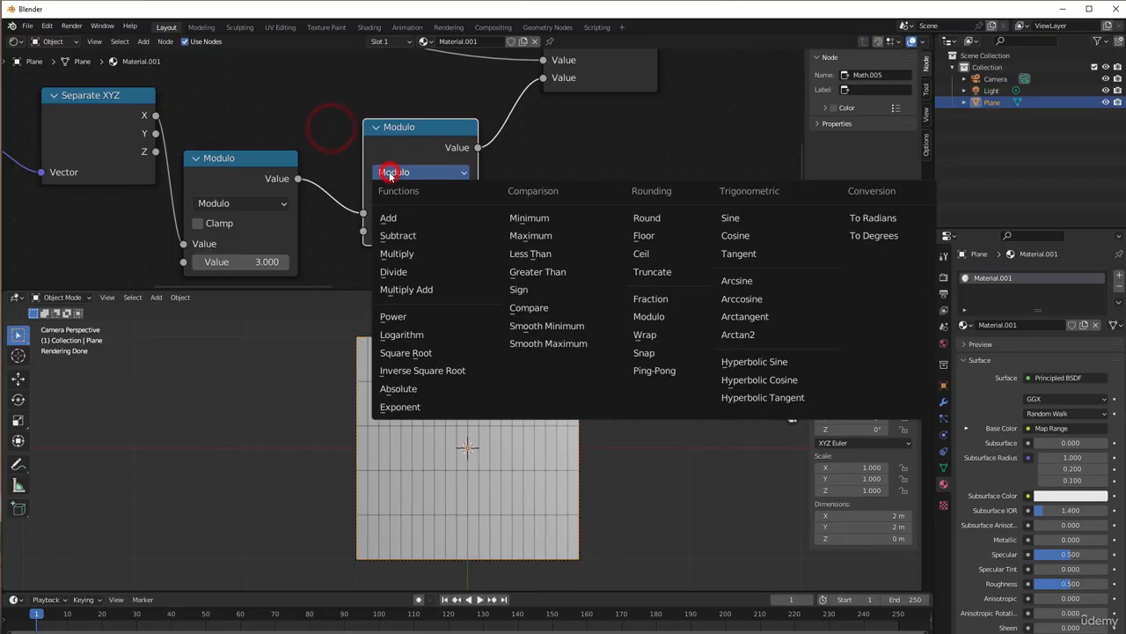
{"action": "left_click", "coordinate": [433, 252]}
{"action": "double_click", "coordinate": [413, 231]}
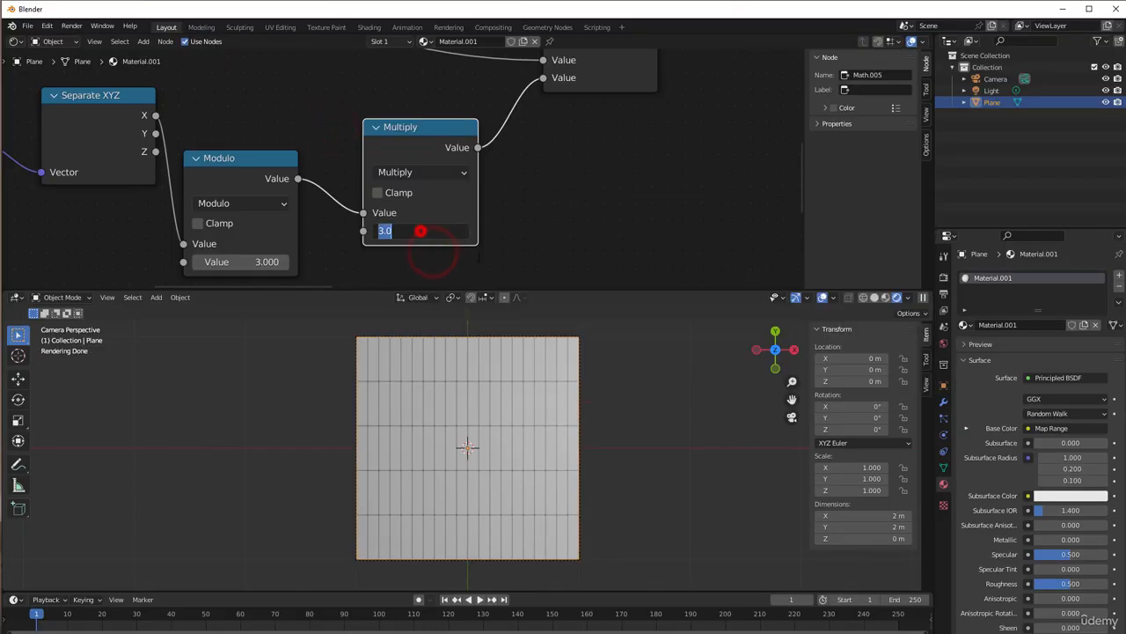
{"action": "type", "text": "0.2"}
{"action": "key", "text": "Return"}
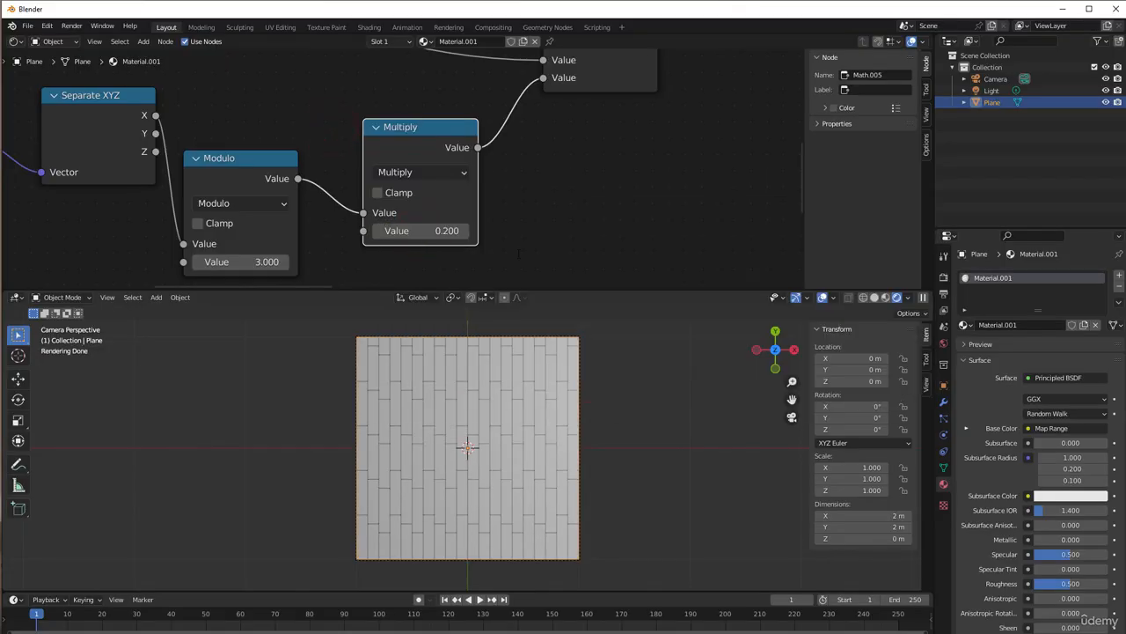
Try second values of 5 and 2 in the Modulo node to compare the column offset patterns
{"action": "scroll", "coordinate": [439, 497], "scroll_direction": "up", "scroll_amount": 2}
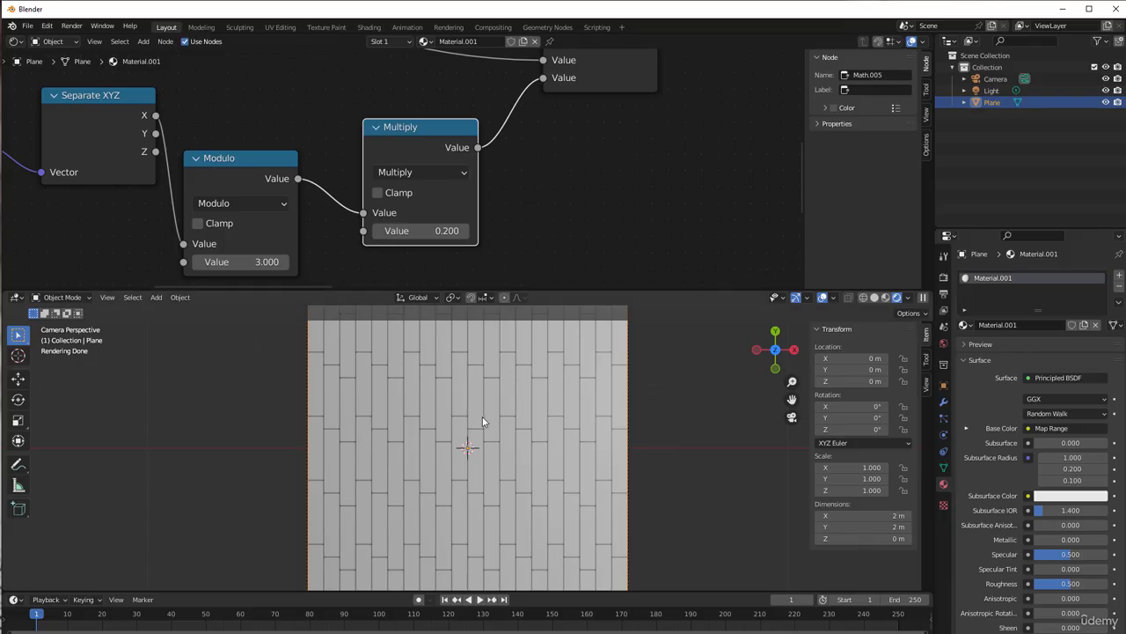
{"action": "left_click", "coordinate": [244, 263]}
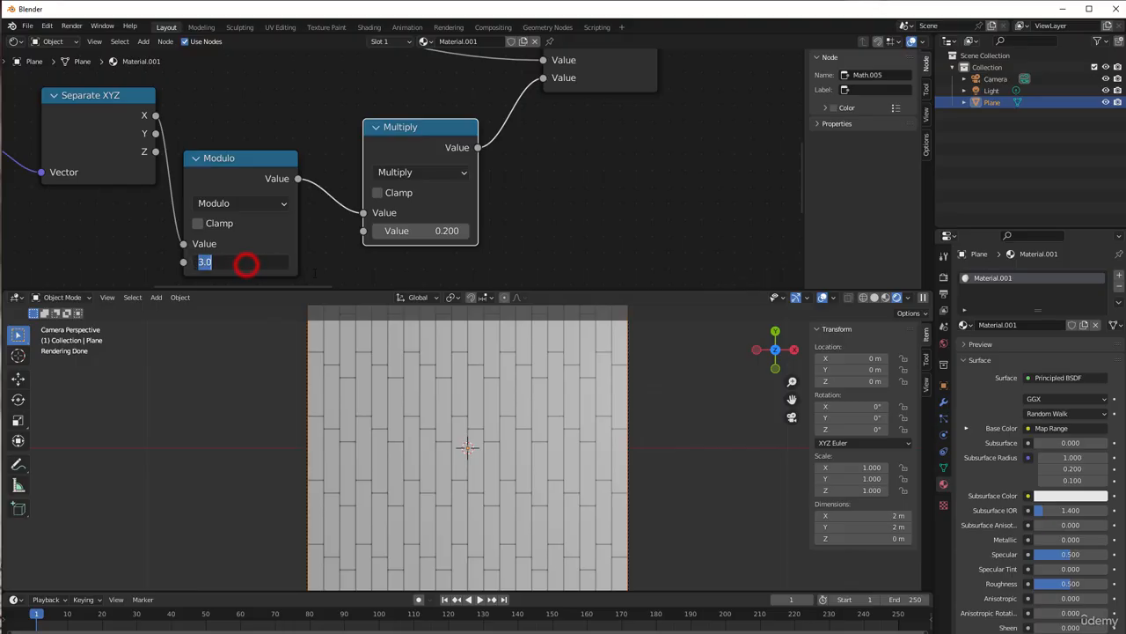
{"action": "type", "text": "5"}
{"action": "key", "text": "Return"}
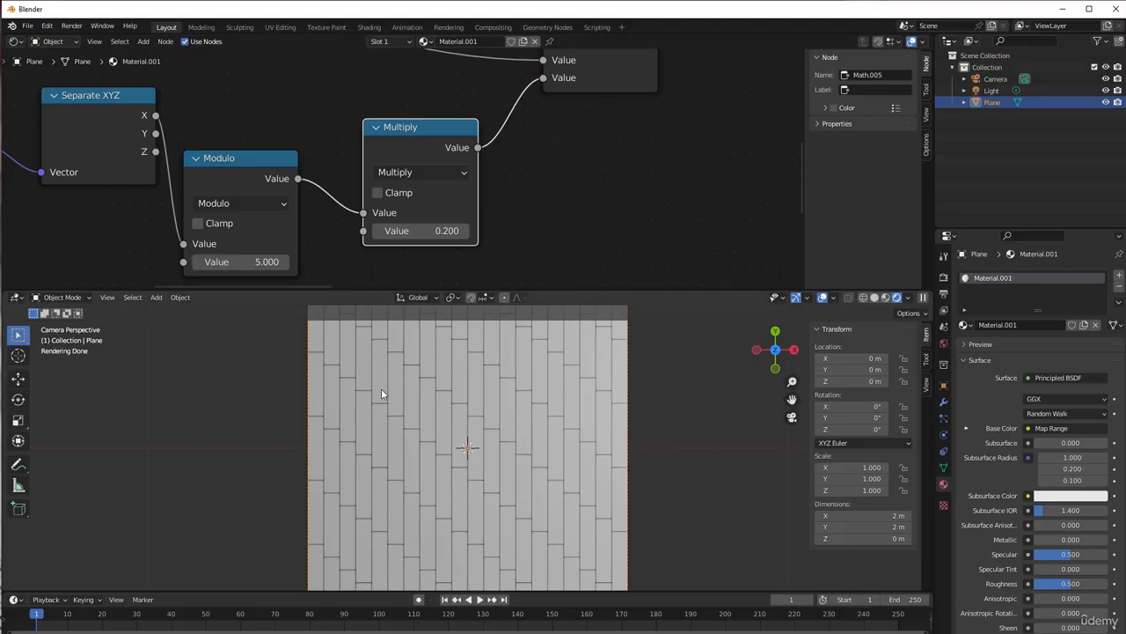
{"action": "left_click", "coordinate": [231, 263]}
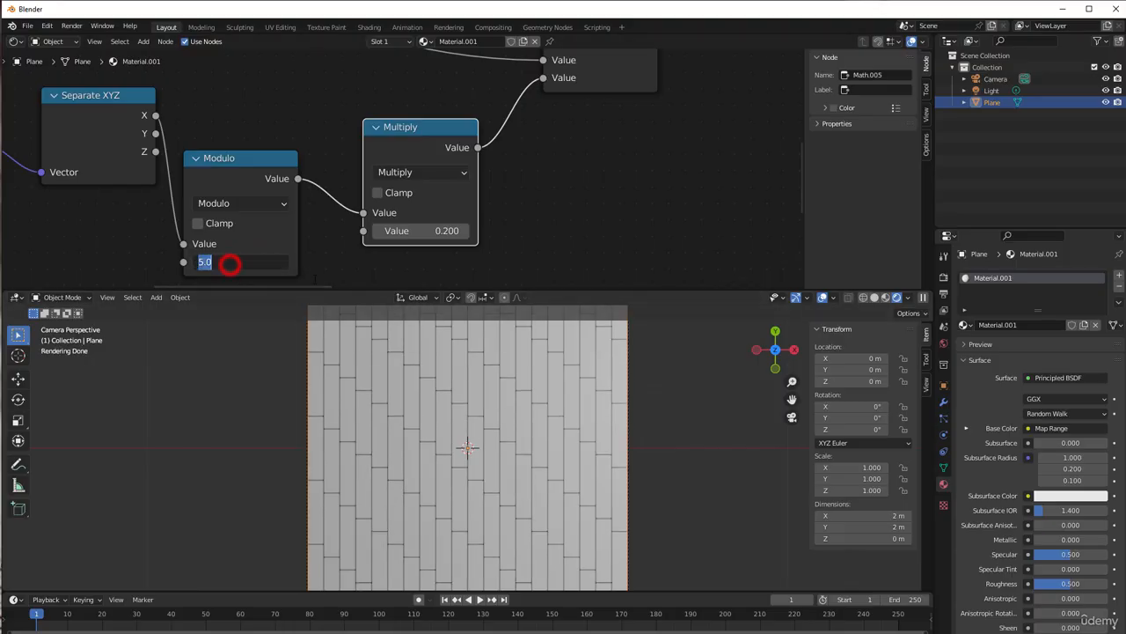
{"action": "type", "text": "2"}
{"action": "left_click", "coordinate": [337, 258]}
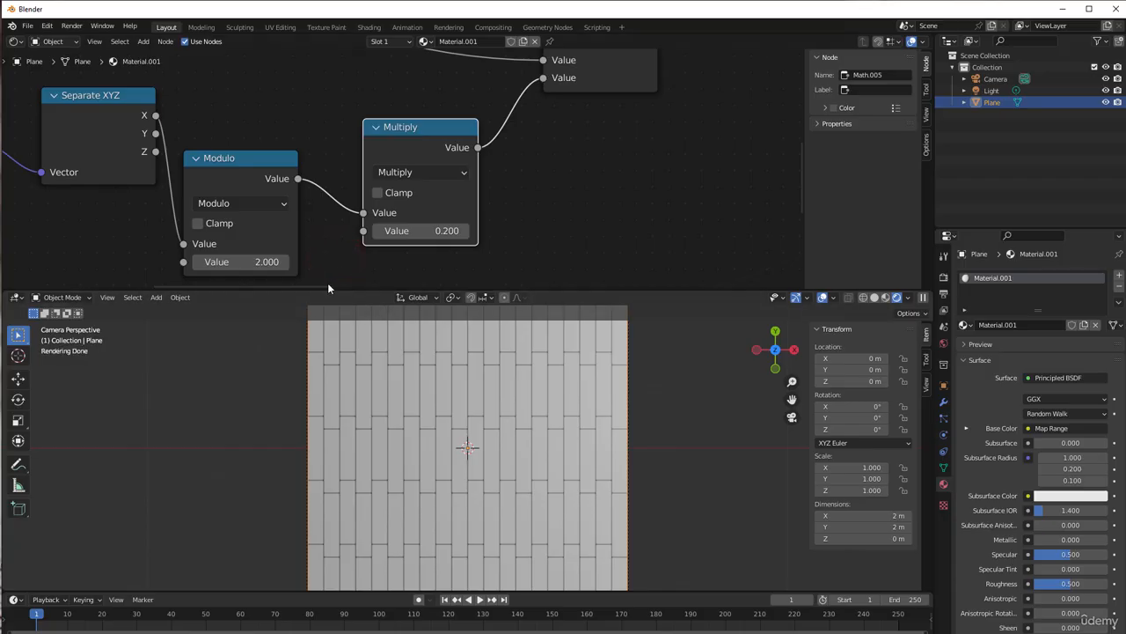
Set the Modulo node's second value to 4
{"action": "left_click", "coordinate": [264, 261]}
{"action": "type", "text": "4"}
{"action": "left_click", "coordinate": [313, 251]}
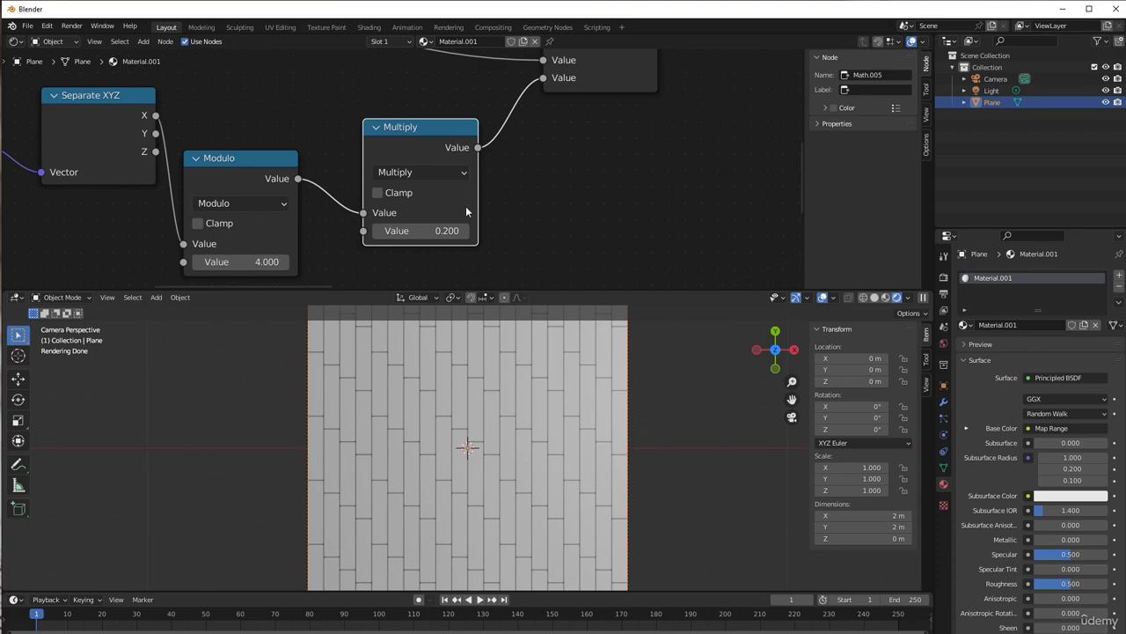
Insert a duplicate of the Modulo node between Modulo and Multiply, changing the copy to Less Than with a threshold of 1
{"action": "scroll", "coordinate": [466, 208], "scroll_direction": "down", "scroll_amount": 1}
{"action": "middle_click_drag", "start_coordinate": [511, 197], "coordinate": [538, 206]}
{"action": "left_click_drag", "start_coordinate": [435, 141], "coordinate": [513, 133]}
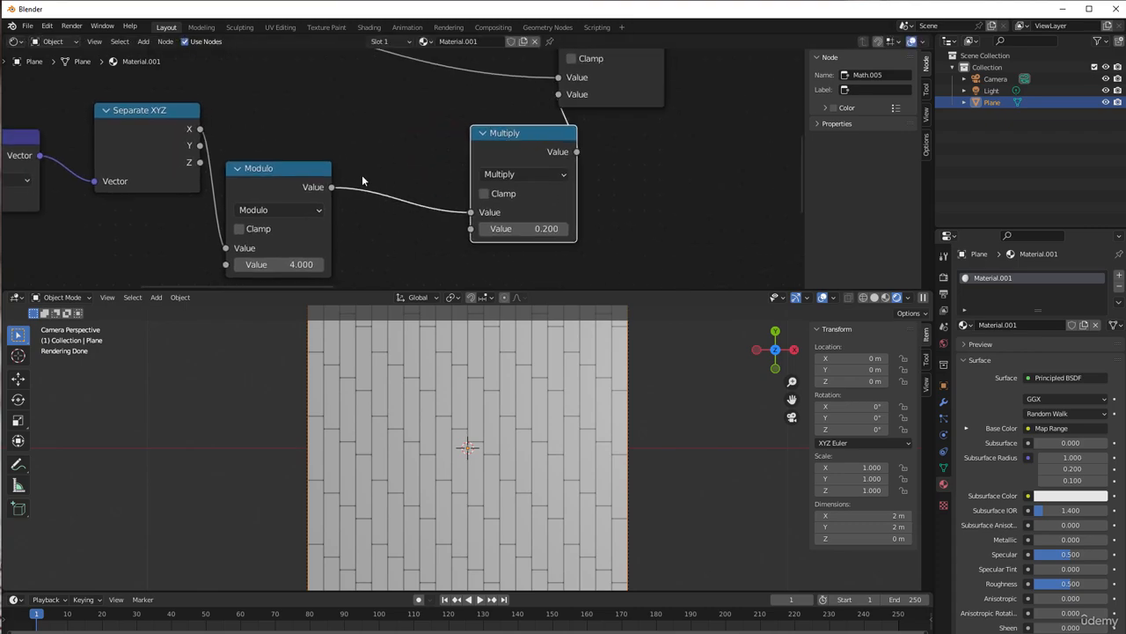
{"action": "left_click", "coordinate": [280, 181]}
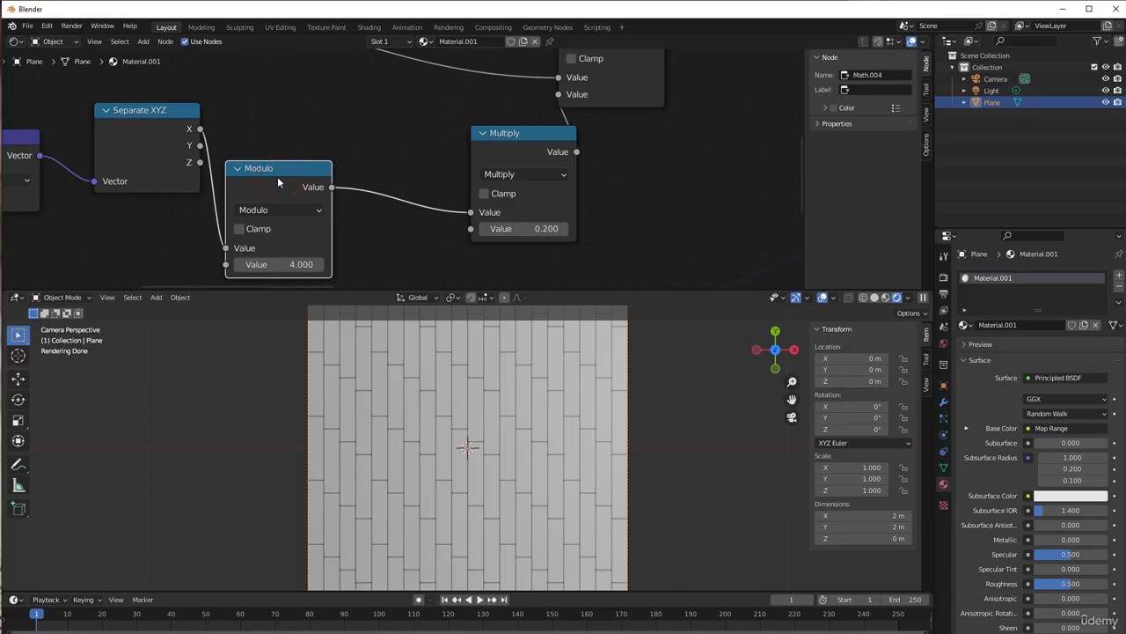
{"action": "key", "text": "shift+d"}
{"action": "left_click", "coordinate": [446, 137]}
{"action": "left_click", "coordinate": [446, 165]}
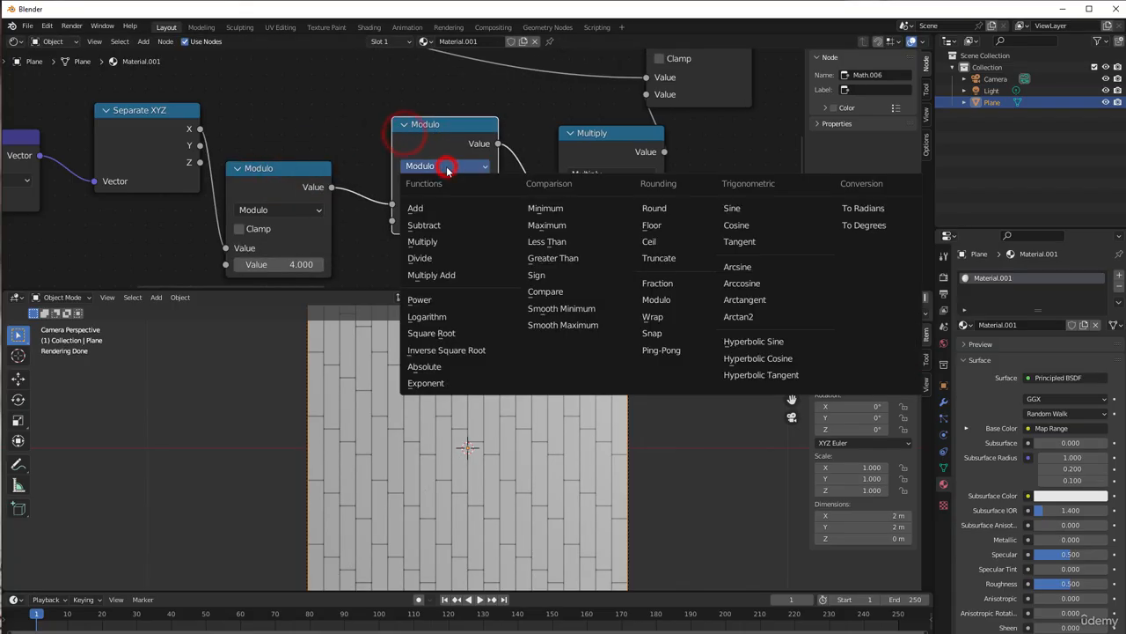
{"action": "left_click", "coordinate": [541, 239]}
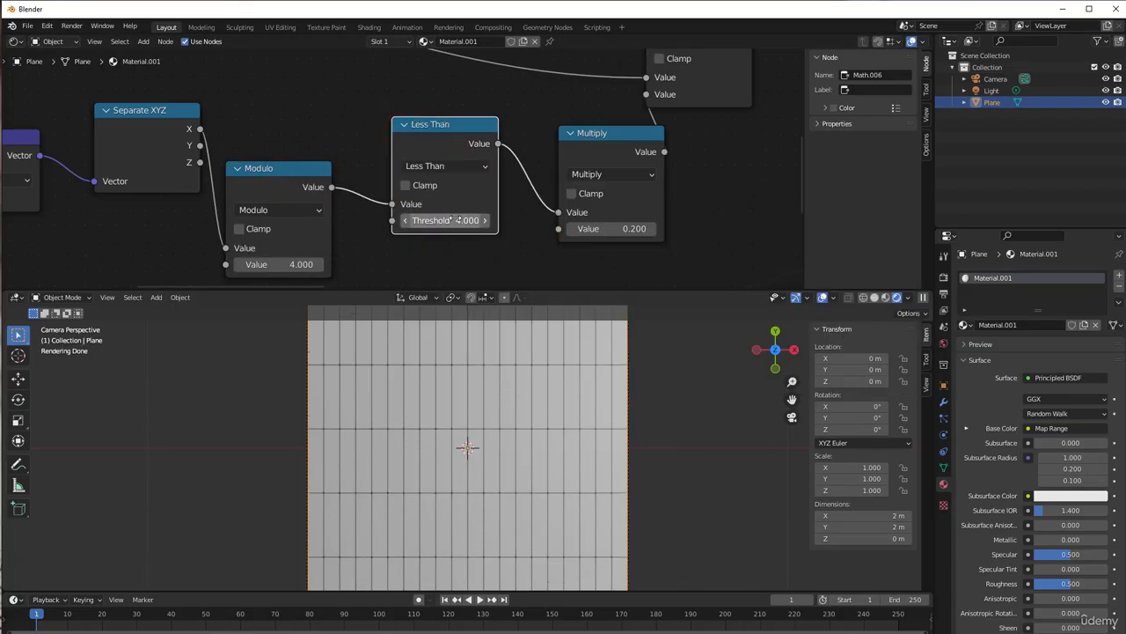
{"action": "left_click", "coordinate": [452, 220]}
{"action": "type", "text": "1"}
{"action": "left_click", "coordinate": [503, 230]}
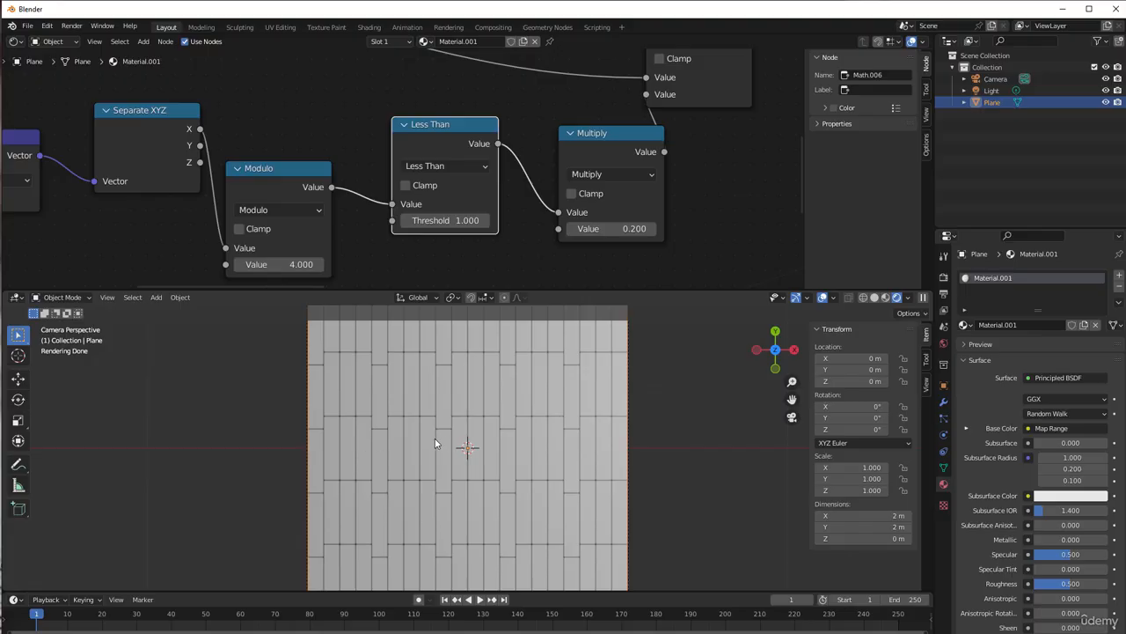
Try second values of 3 and 2 in the Modulo node to compare the column offsets with the Less Than node
{"action": "left_click", "coordinate": [290, 265]}
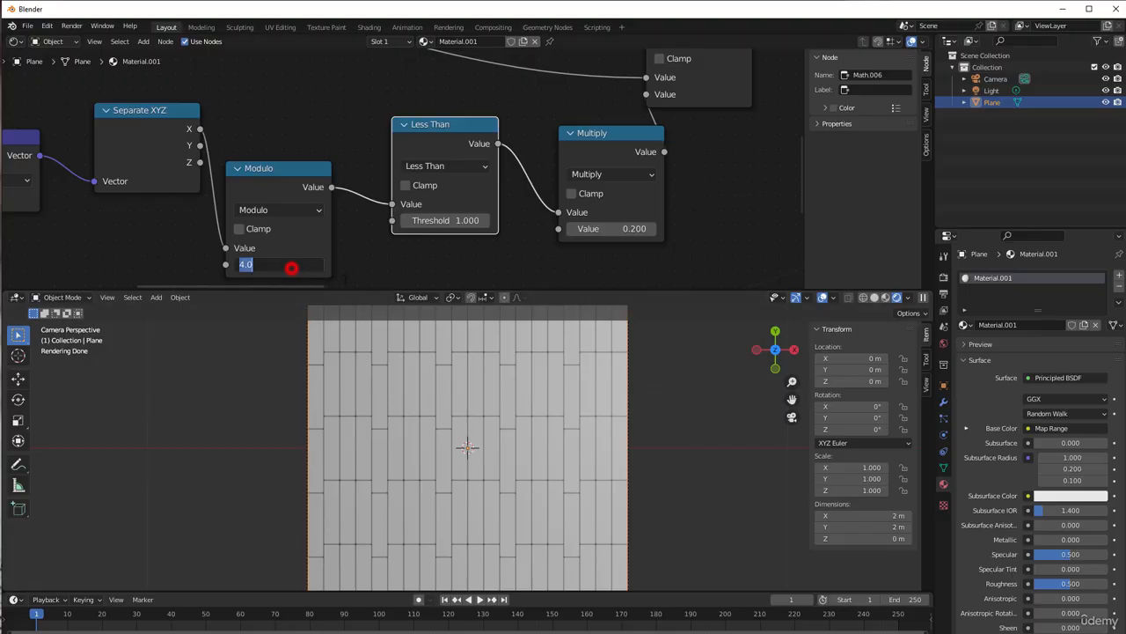
{"action": "type", "text": "3"}
{"action": "left_click", "coordinate": [378, 273]}
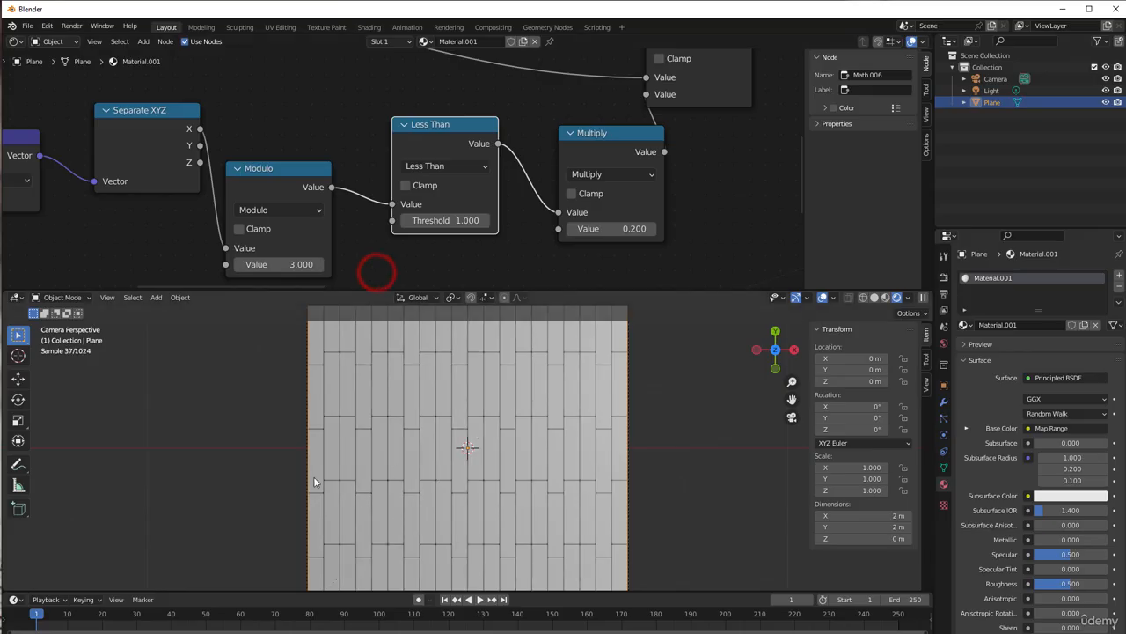
{"action": "left_click", "coordinate": [295, 264]}
{"action": "type", "text": "2"}
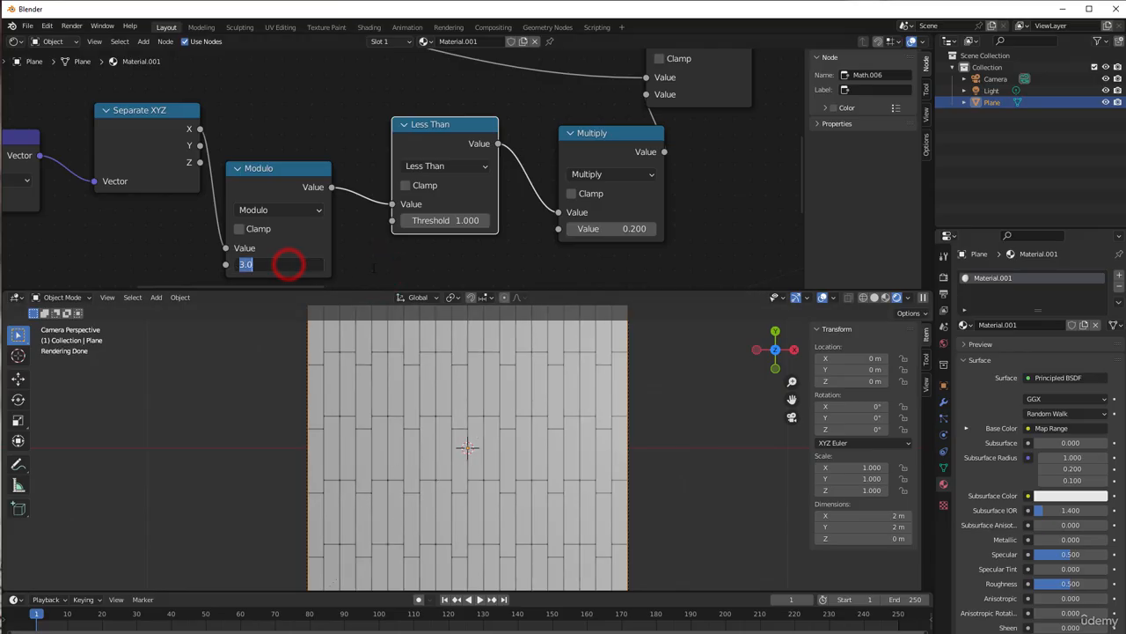
{"action": "left_click", "coordinate": [383, 262]}
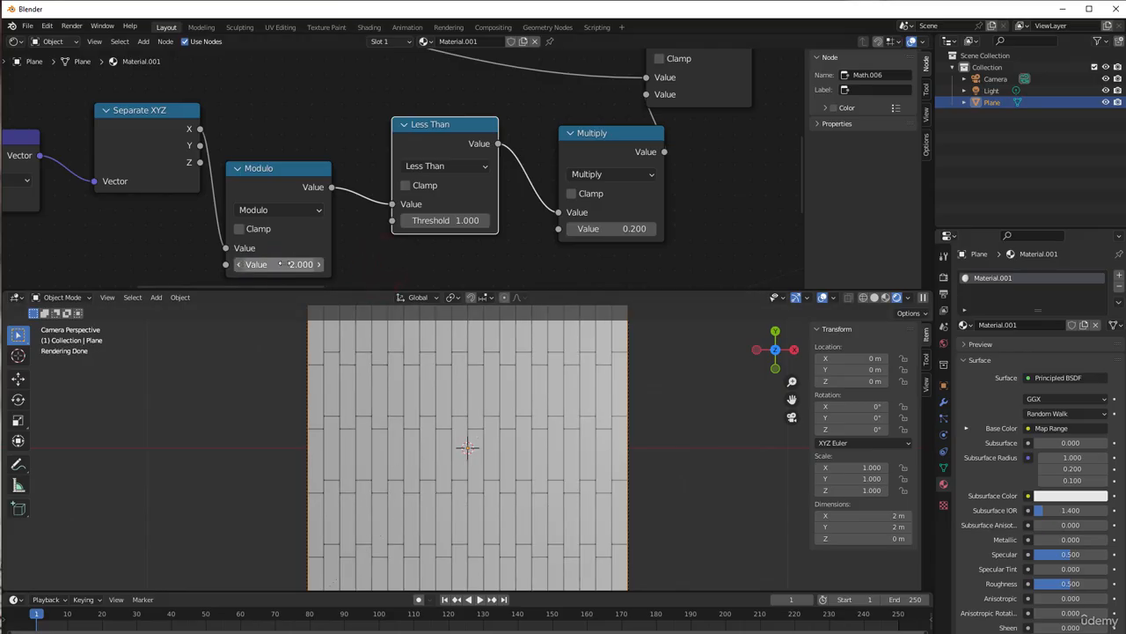
Link Modulo's output directly to Multiply and delete the bypassed Less Than node
{"action": "left_click_drag", "start_coordinate": [391, 204], "coordinate": [559, 213]}
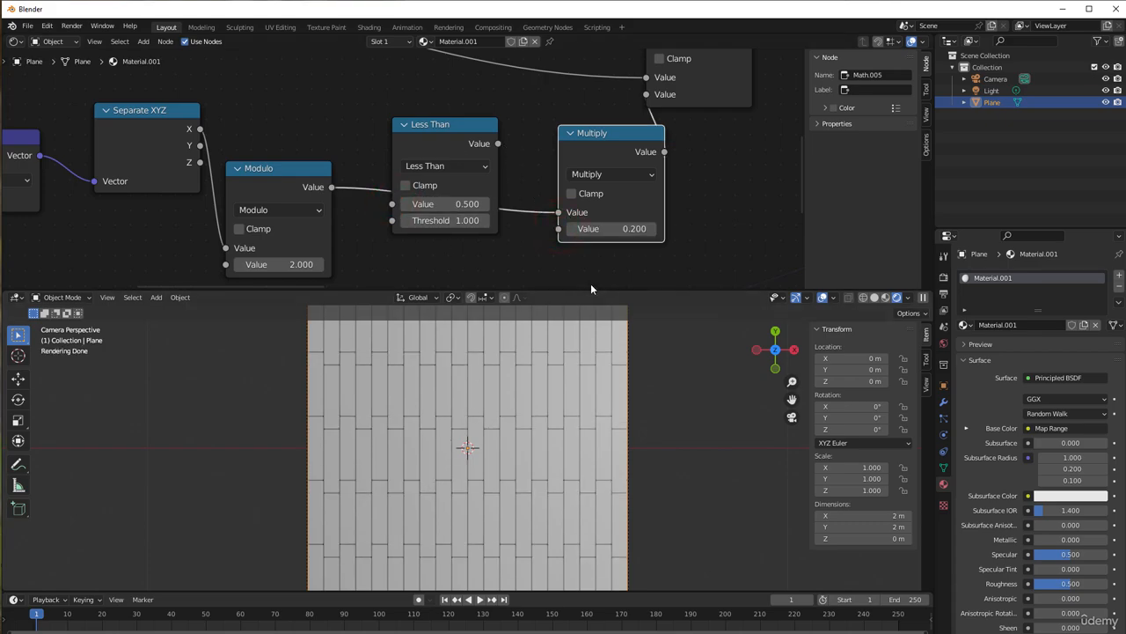
{"action": "left_click_drag", "start_coordinate": [439, 125], "coordinate": [412, 76]}
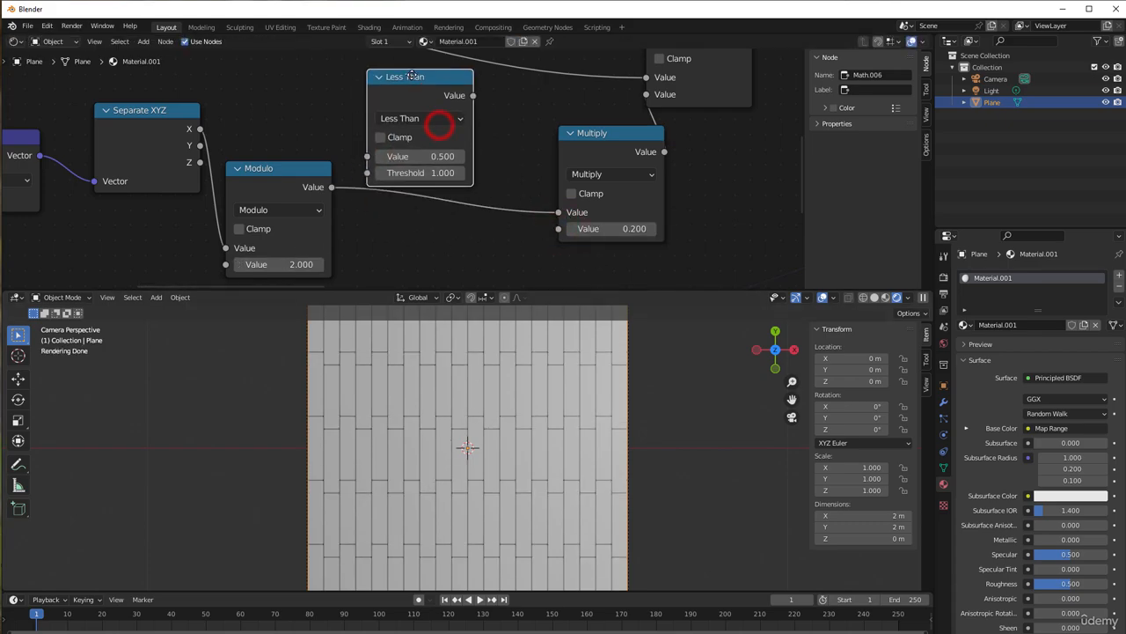
{"action": "key", "text": "x"}
Set the Modulo node's second value back to 4
{"action": "left_click", "coordinate": [264, 264]}
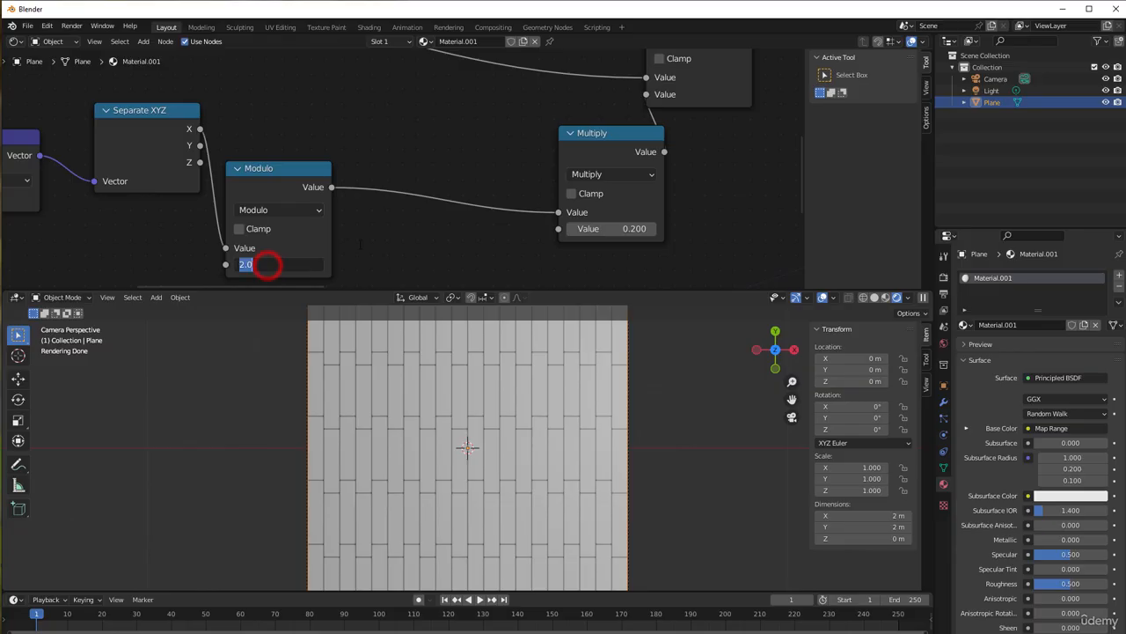
{"action": "type", "text": "4"}
{"action": "key", "text": "Return"}
{"action": "left_click", "coordinate": [395, 252]}
Tidy the node layout by moving Multiply closer to Modulo and lowering Add beside it
{"action": "scroll", "coordinate": [395, 252], "scroll_direction": "down", "scroll_amount": 1}
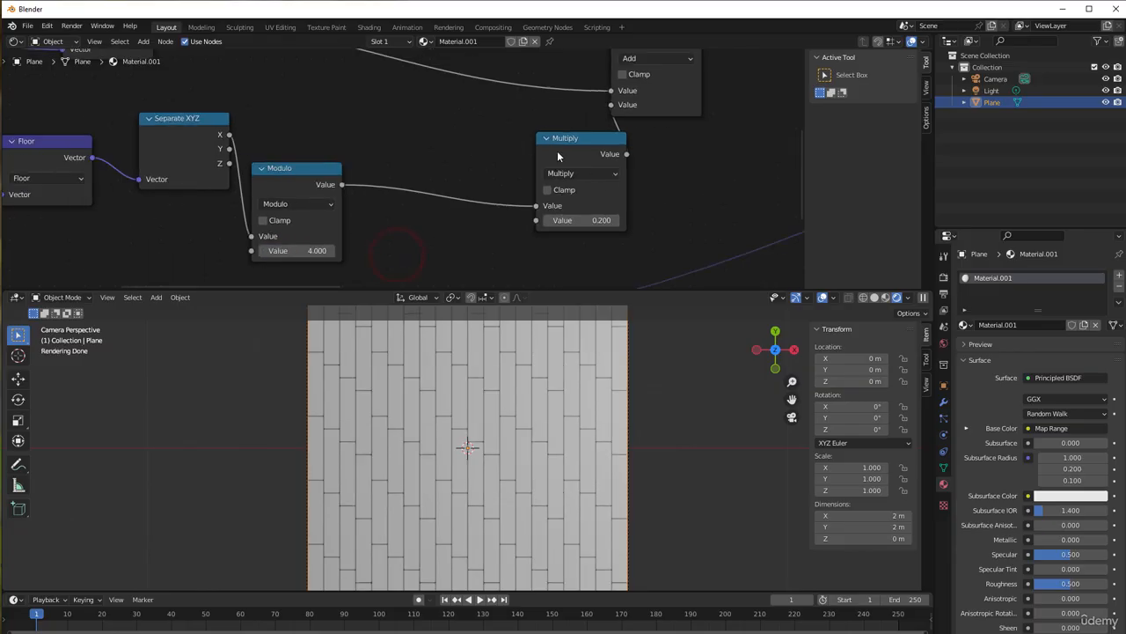
{"action": "left_click_drag", "start_coordinate": [570, 151], "coordinate": [458, 141]}
{"action": "scroll", "coordinate": [492, 136], "scroll_direction": "down", "scroll_amount": 3}
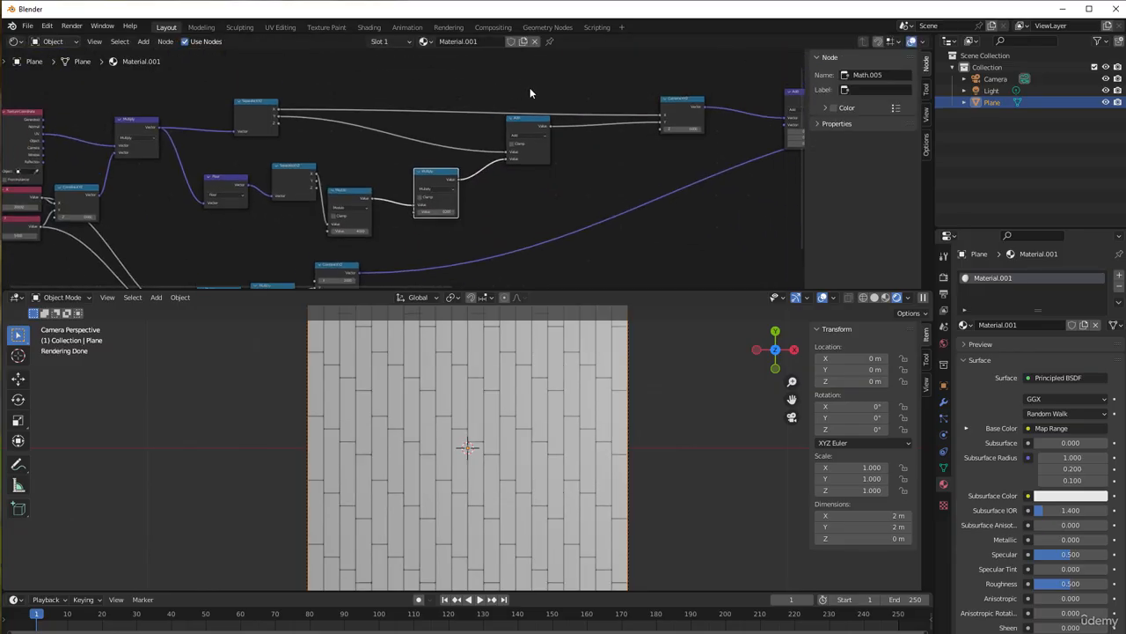
{"action": "left_click_drag", "start_coordinate": [531, 129], "coordinate": [533, 149]}
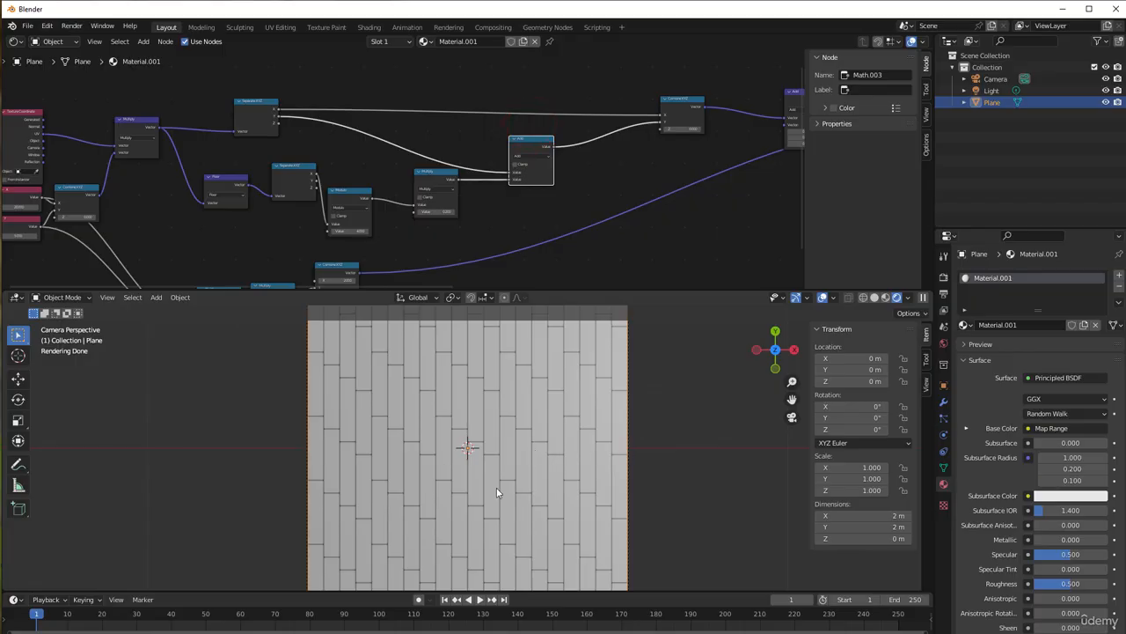
Set the X tile count value node to 5 and the Y value node to 20
{"action": "middle_click_drag", "start_coordinate": [222, 227], "coordinate": [447, 121]}
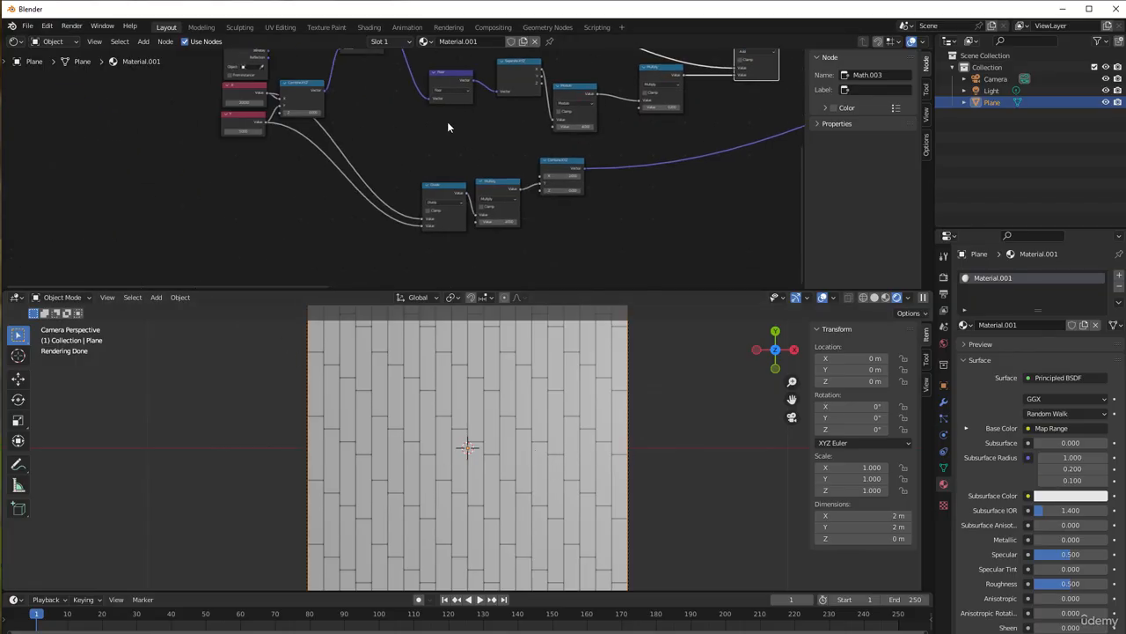
{"action": "scroll", "coordinate": [228, 184], "scroll_direction": "up", "scroll_amount": 3}
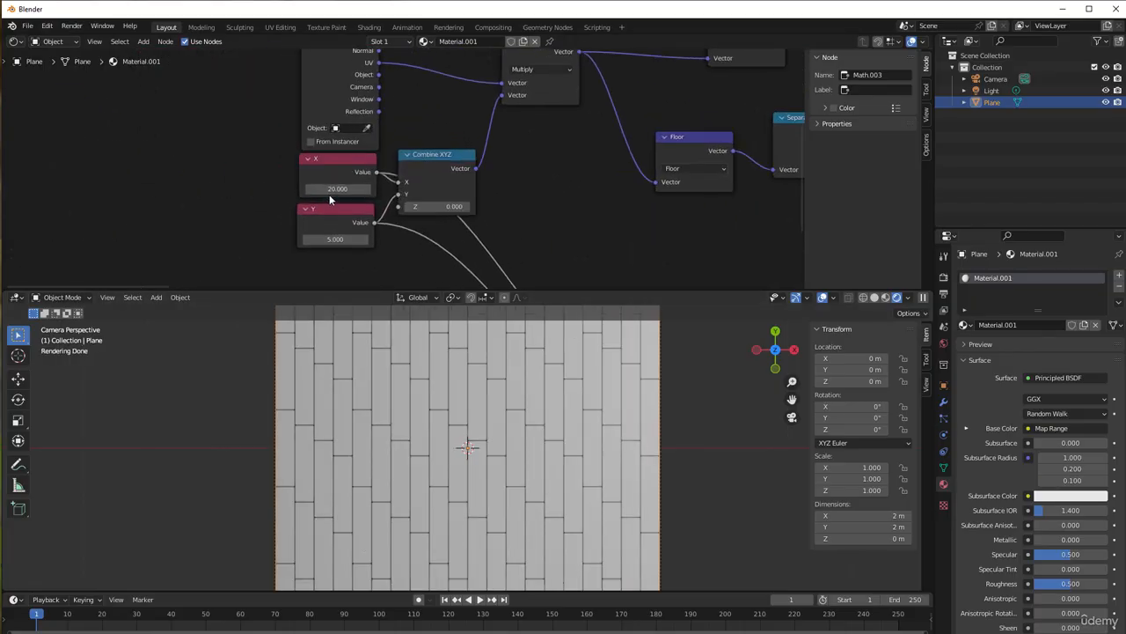
{"action": "left_click", "coordinate": [328, 189]}
{"action": "type", "text": "5"}
{"action": "key", "text": "Return"}
{"action": "left_click", "coordinate": [335, 238]}
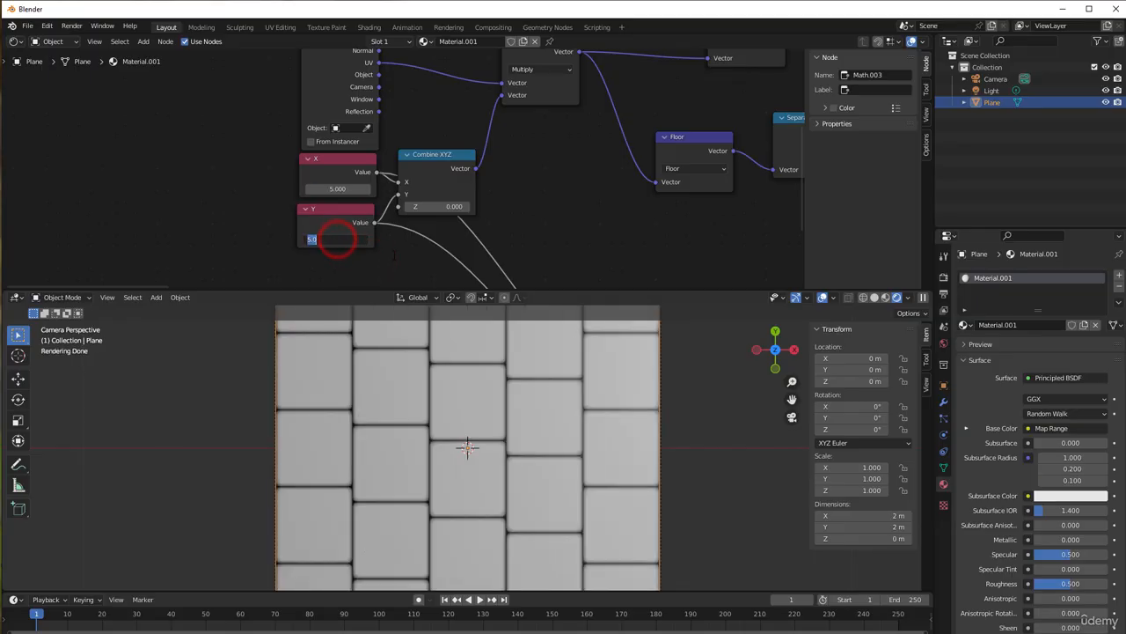
{"action": "type", "text": "20"}
{"action": "key", "text": "Return"}
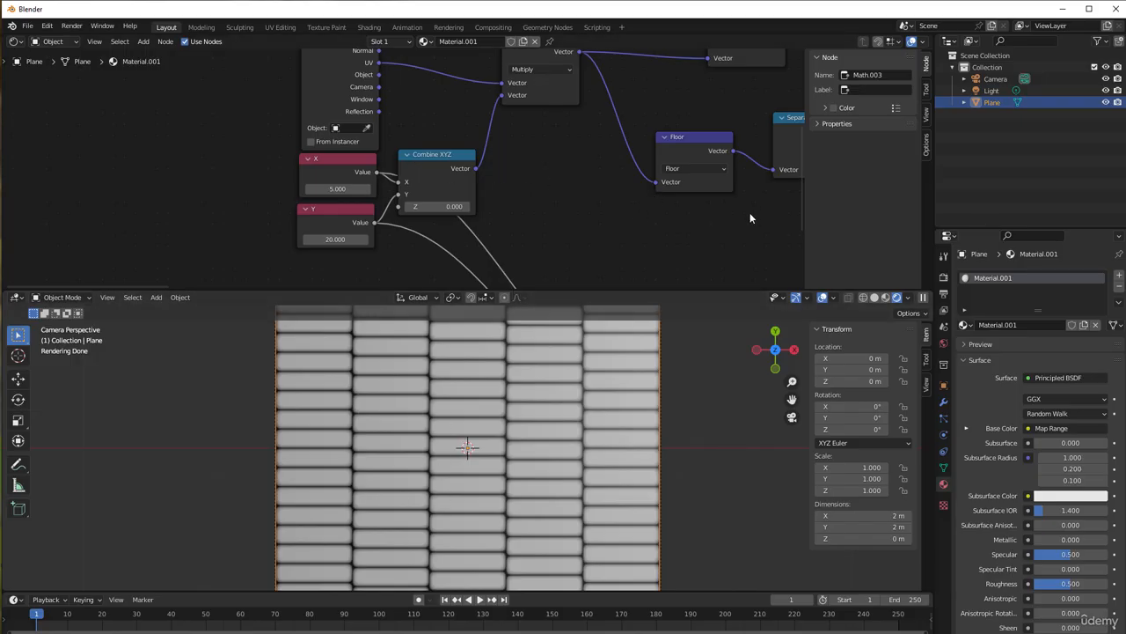
Swap the two inputs of the Divide node and move the gap Multiply's output from Combine XYZ's Y input to its X input
{"action": "middle_click_drag", "start_coordinate": [750, 213], "coordinate": [474, 65]}
{"action": "scroll", "coordinate": [493, 92], "scroll_direction": "up", "scroll_amount": 2}
{"action": "middle_click_drag", "start_coordinate": [345, 105], "coordinate": [359, 103]}
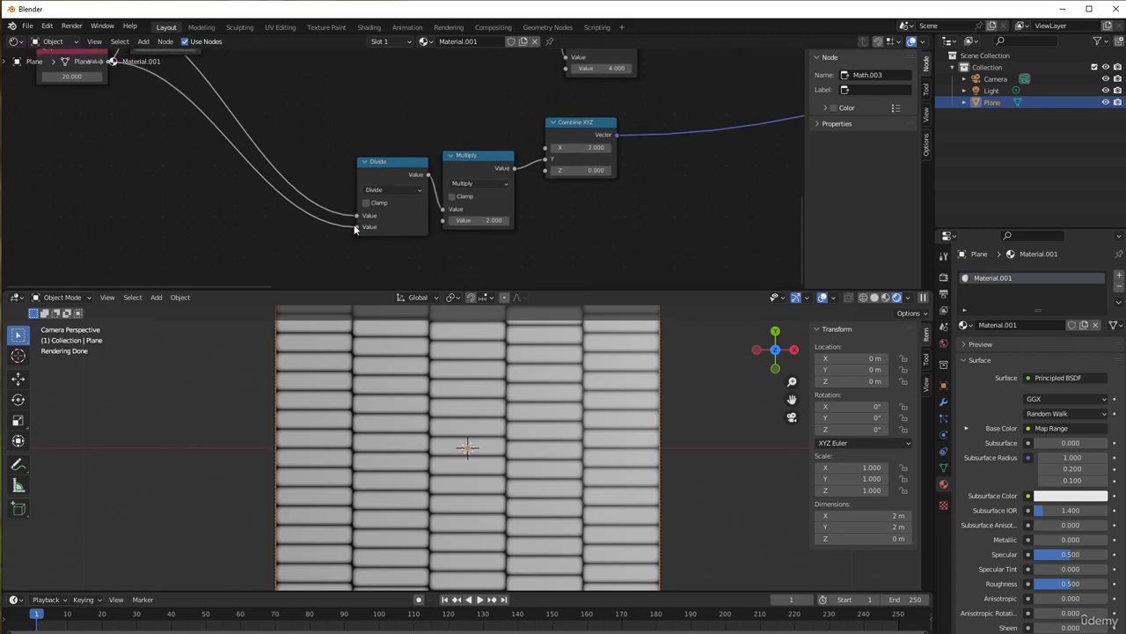
{"action": "left_click_drag", "start_coordinate": [355, 225], "coordinate": [363, 215]}
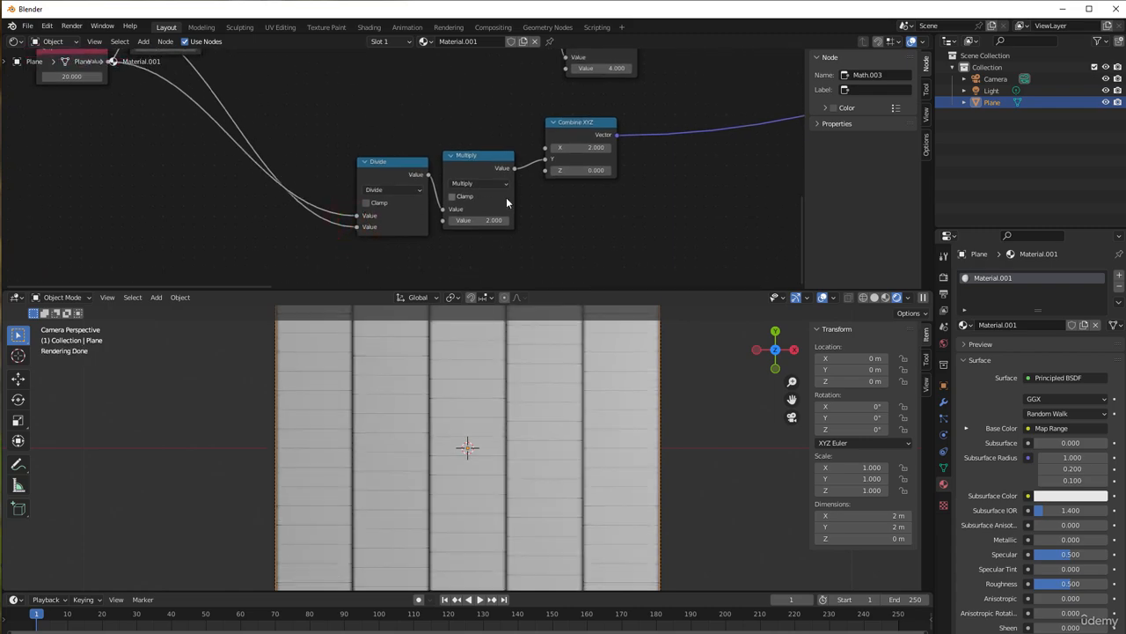
{"action": "mouse_move", "coordinate": [545, 159]}
{"action": "left_mouse_down"}
{"action": "mouse_move", "coordinate": [535, 164]}
{"action": "mouse_move", "coordinate": [578, 156]}
{"action": "mouse_move", "coordinate": [547, 148]}
{"action": "left_mouse_up"}
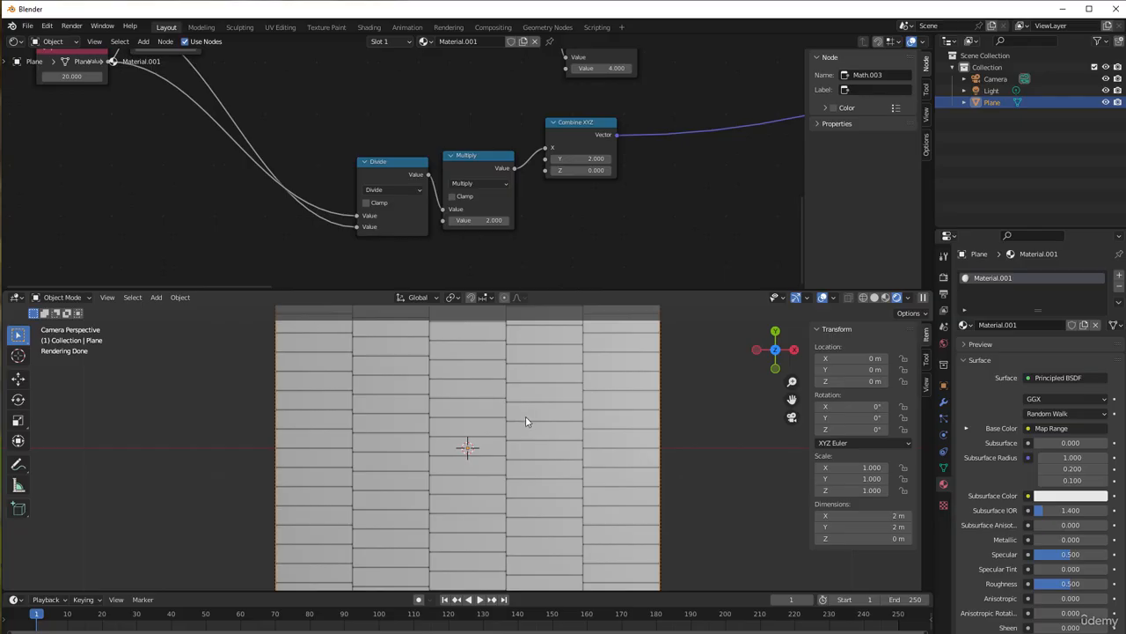
Move the Divide and Multiply nodes of the gap calculation up in line with Combine XYZ and inspect the tile gaps
{"action": "middle_click_drag", "start_coordinate": [417, 216], "coordinate": [572, 275]}
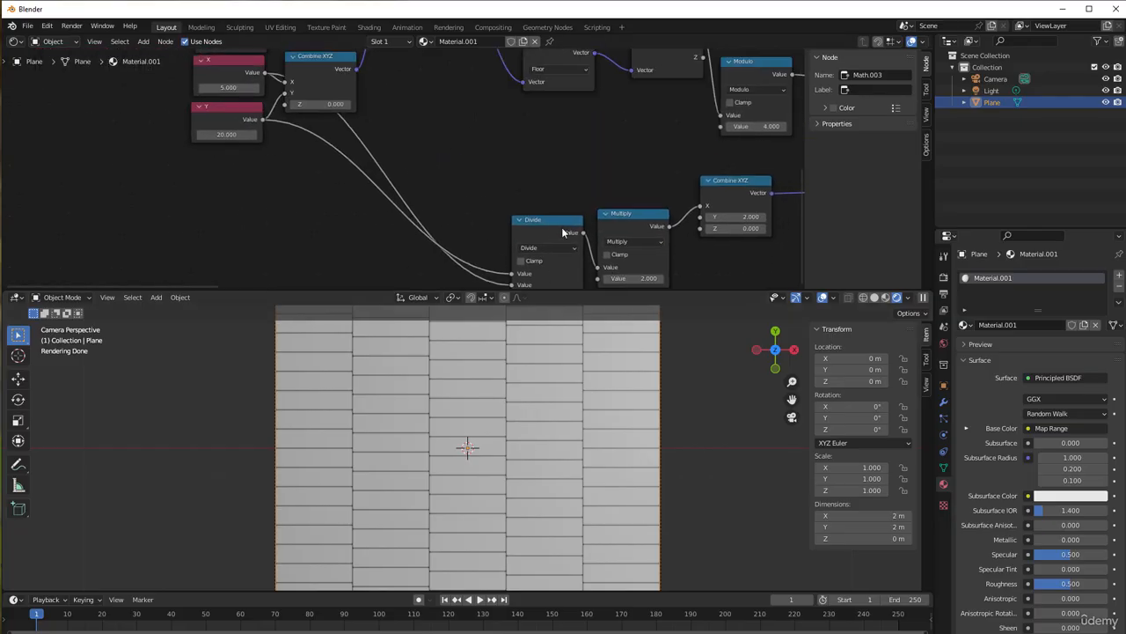
{"action": "left_click_drag", "start_coordinate": [540, 227], "coordinate": [538, 194]}
{"action": "left_click_drag", "start_coordinate": [639, 218], "coordinate": [629, 197]}
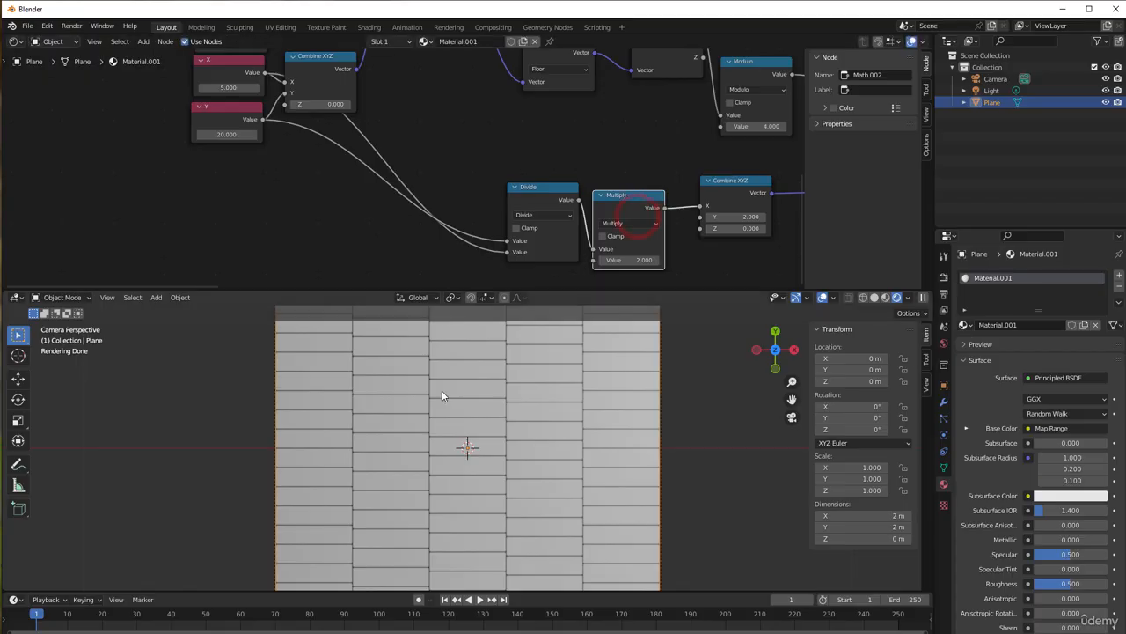
{"action": "scroll", "coordinate": [357, 479], "scroll_direction": "up", "scroll_amount": 3}
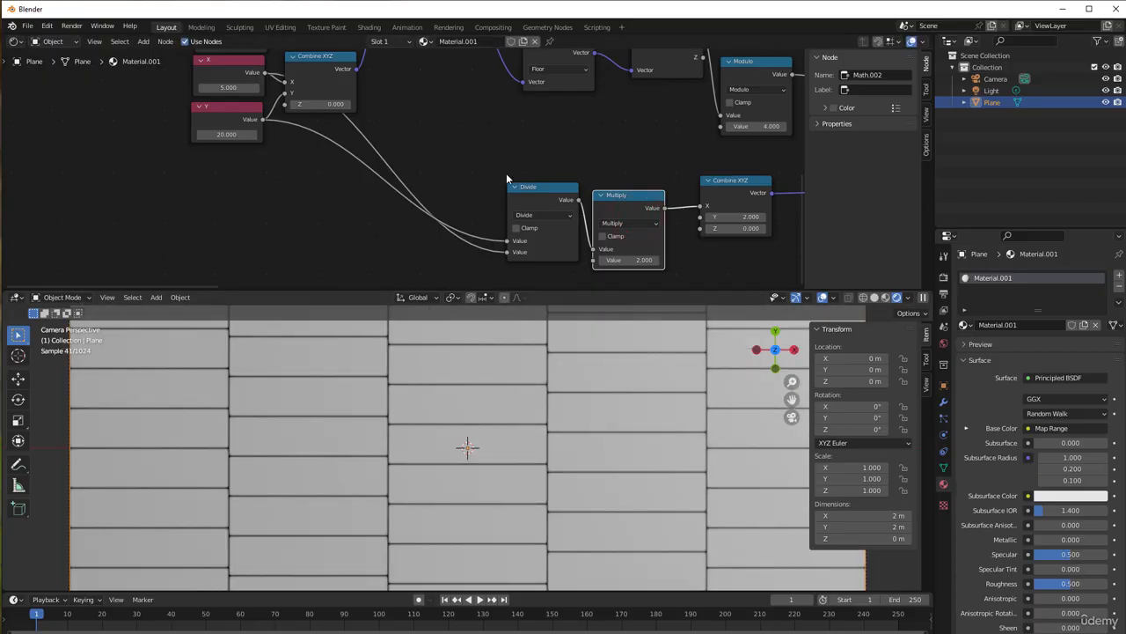
{"action": "scroll", "coordinate": [512, 153], "scroll_direction": "down", "scroll_amount": 5}
{"action": "scroll", "coordinate": [515, 218], "scroll_direction": "down", "scroll_amount": 1}
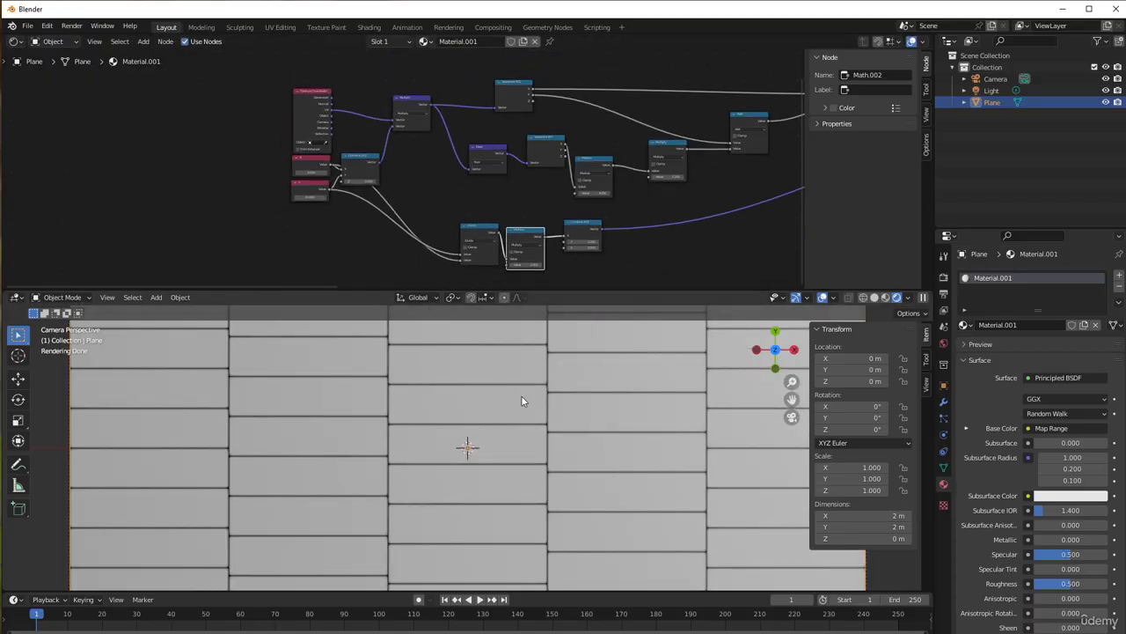
{"action": "scroll", "coordinate": [521, 395], "scroll_direction": "down", "scroll_amount": 3}
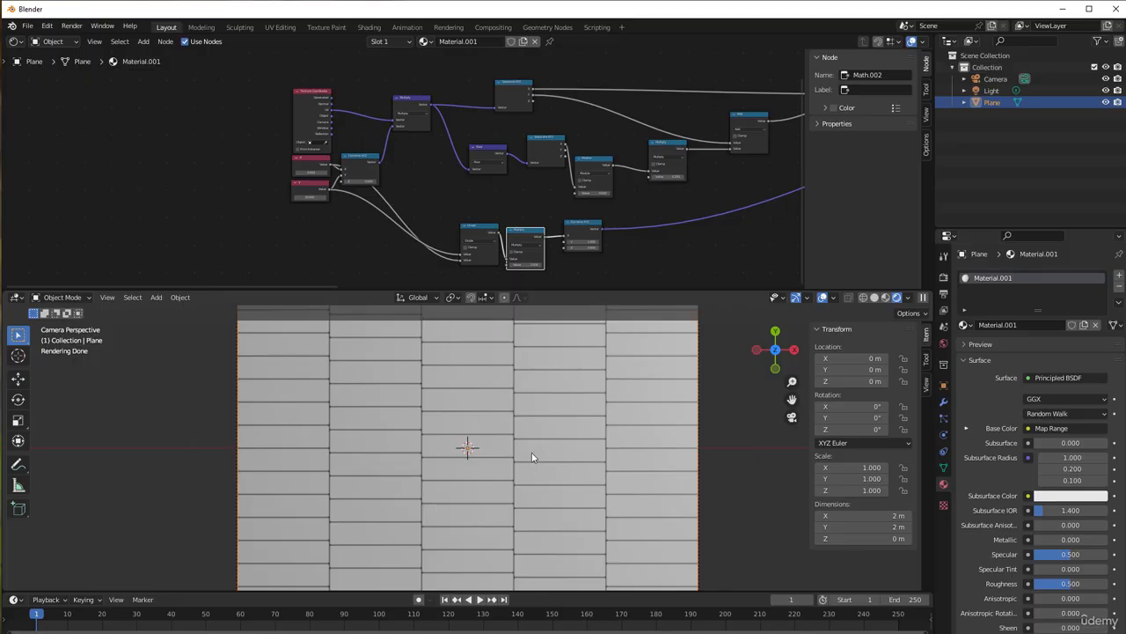
Take the Add node off the Y connection by linking Separate XYZ's Y output directly to Combine XYZ's Y input
{"action": "scroll", "coordinate": [577, 182], "scroll_direction": "up", "scroll_amount": 1}
{"action": "middle_click_drag", "start_coordinate": [577, 183], "coordinate": [301, 222]}
{"action": "scroll", "coordinate": [302, 222], "scroll_direction": "up", "scroll_amount": 1}
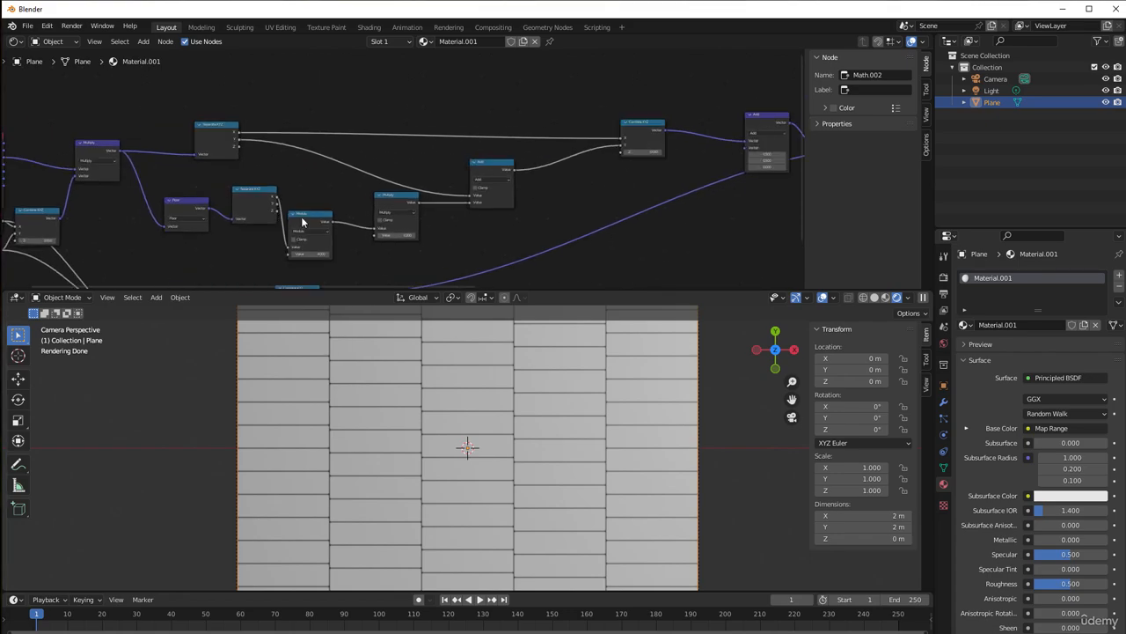
{"action": "scroll", "coordinate": [302, 221], "scroll_direction": "up", "scroll_amount": 5}
{"action": "middle_click_drag", "start_coordinate": [480, 209], "coordinate": [486, 243]}
{"action": "scroll", "coordinate": [361, 203], "scroll_direction": "up", "scroll_amount": 2}
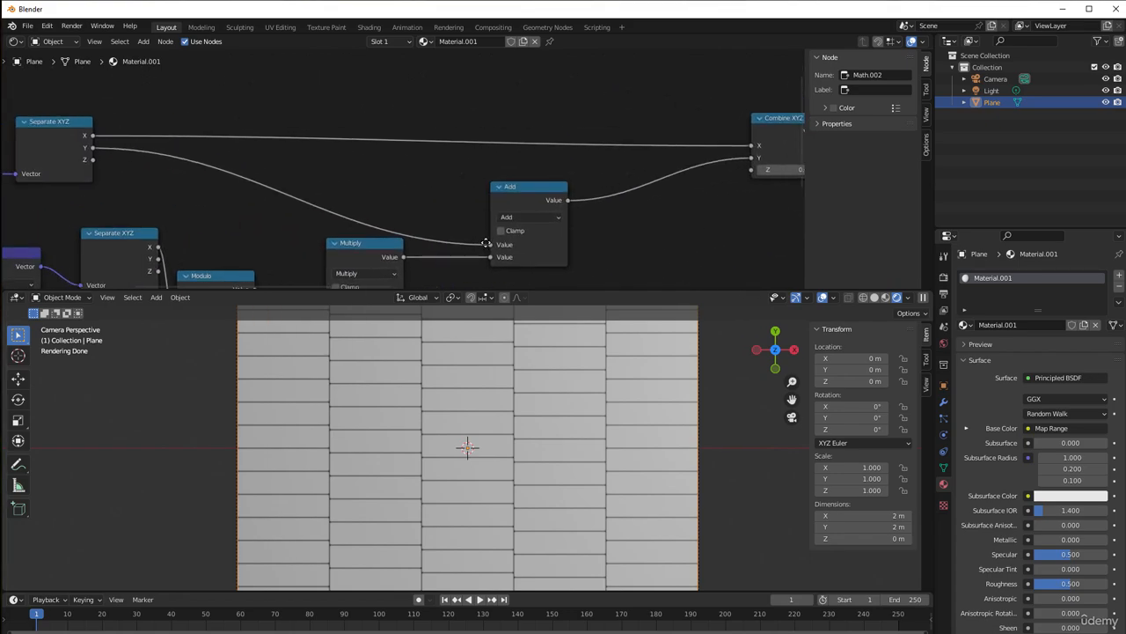
{"action": "left_click_drag", "start_coordinate": [509, 187], "coordinate": [507, 185]}
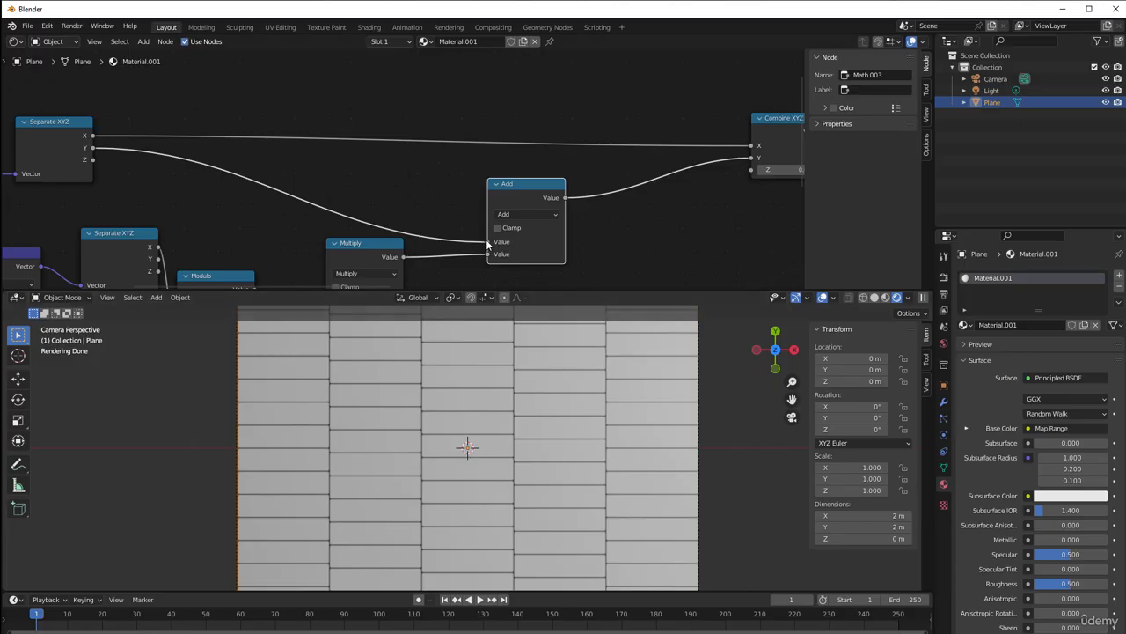
{"action": "left_click_drag", "start_coordinate": [489, 242], "coordinate": [756, 159]}
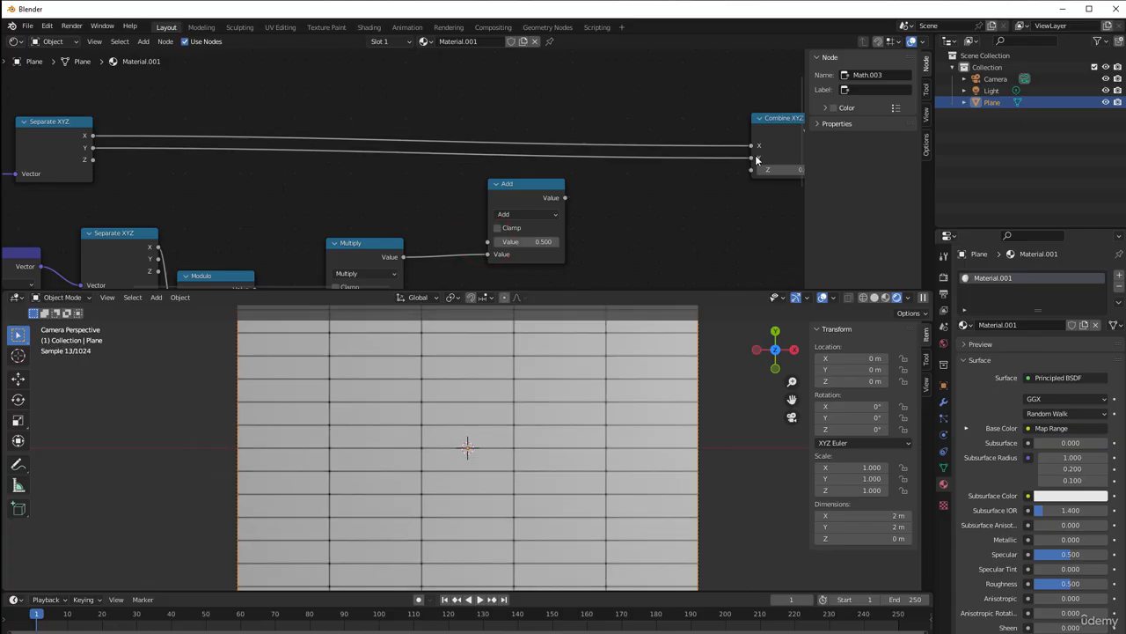
Place the Add node above the links and route Separate XYZ's X output through it into Combine XYZ's X input
{"action": "left_click_drag", "start_coordinate": [520, 182], "coordinate": [551, 76]}
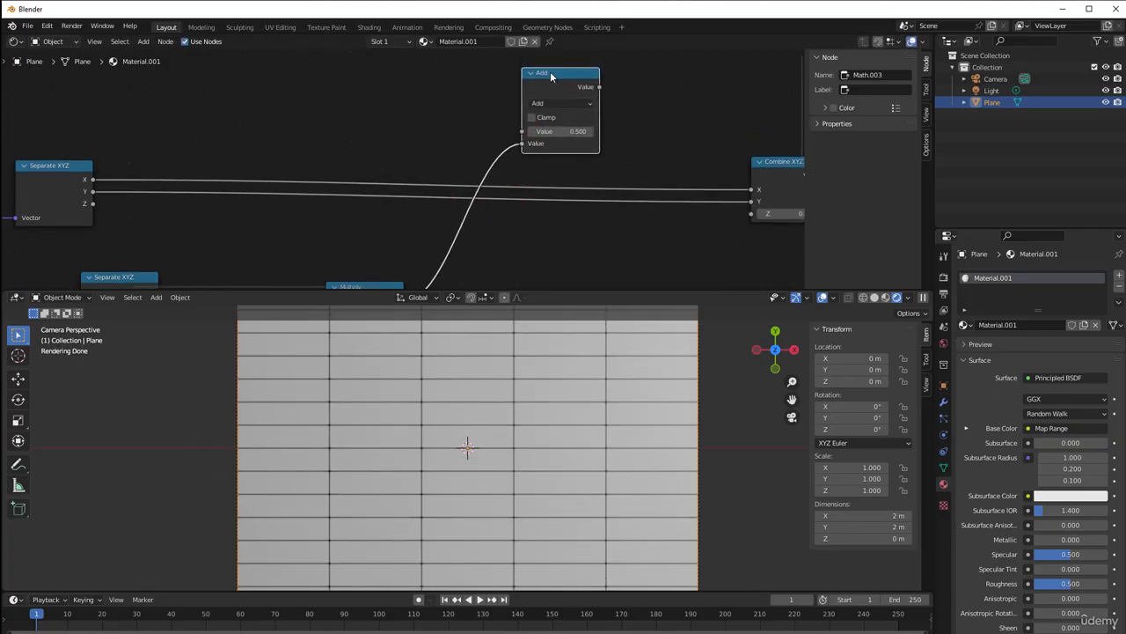
{"action": "left_click_drag", "start_coordinate": [92, 179], "coordinate": [522, 131]}
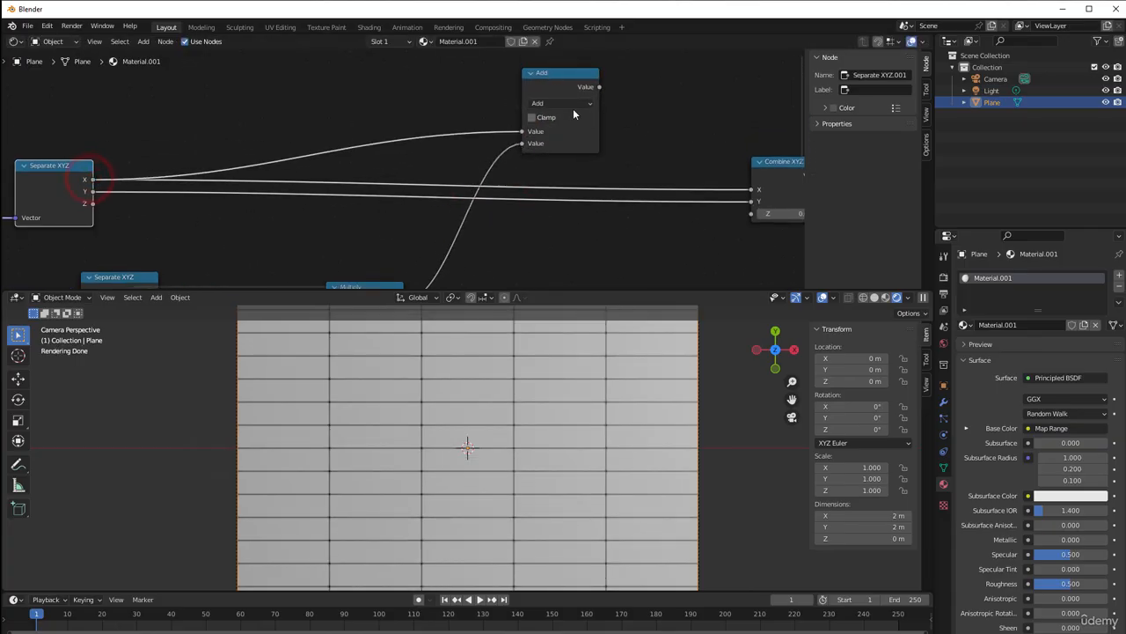
{"action": "left_click_drag", "start_coordinate": [599, 88], "coordinate": [753, 189]}
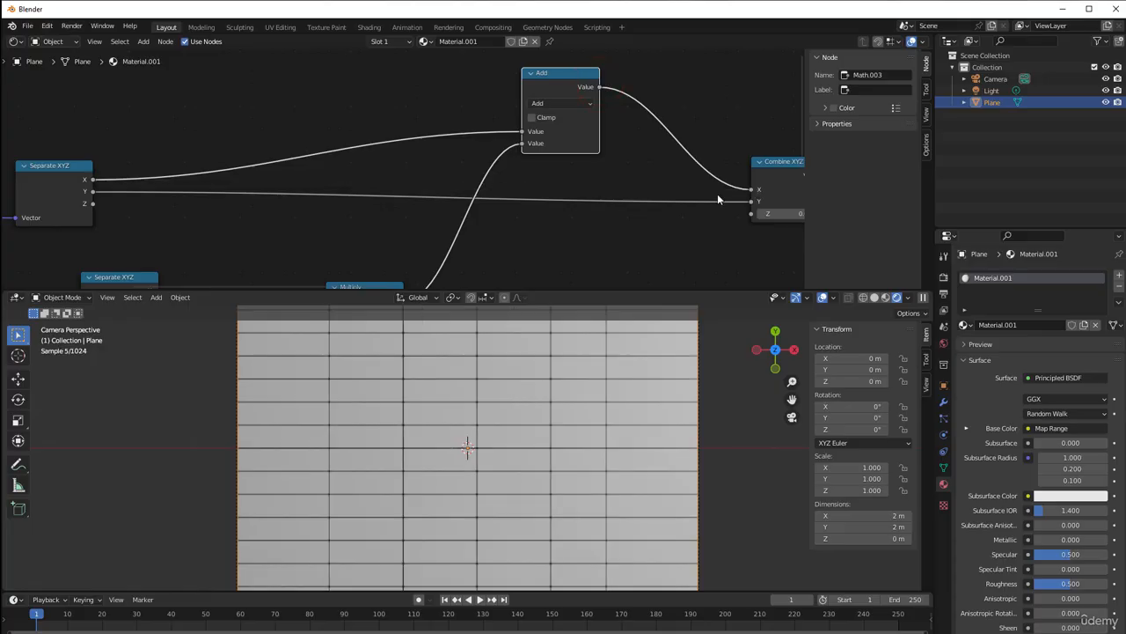
{"action": "scroll", "coordinate": [643, 234], "scroll_direction": "down", "scroll_amount": 1}
{"action": "left_click_drag", "start_coordinate": [548, 87], "coordinate": [526, 92]}
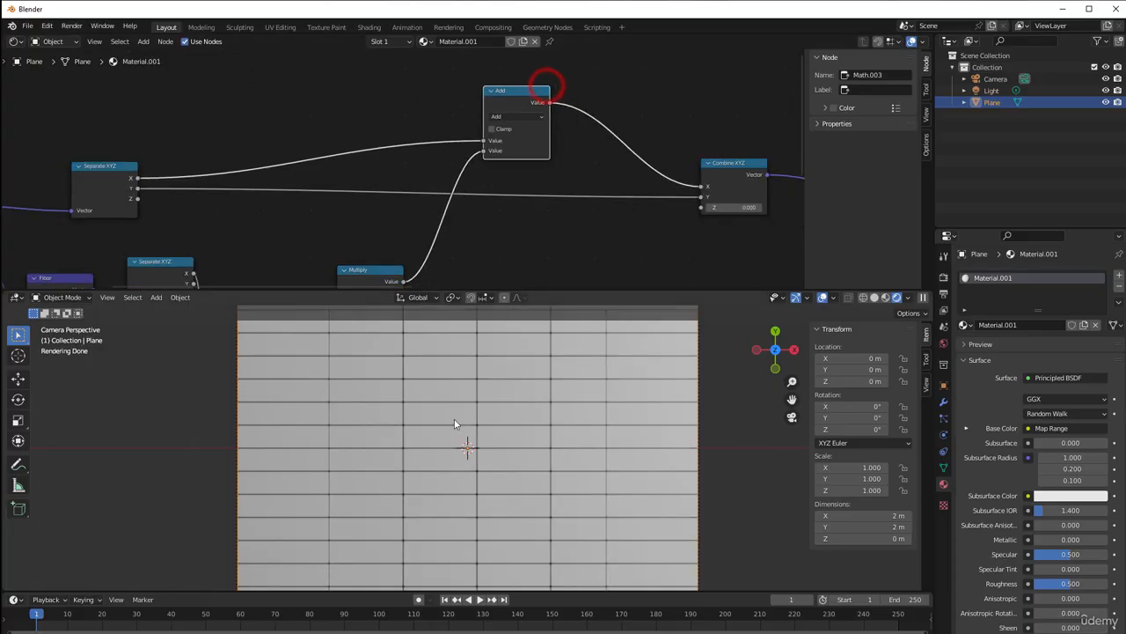
Feed the Modulo node from the Y output of the Separate XYZ node after Floor instead of its X output
{"action": "scroll", "coordinate": [441, 456], "scroll_direction": "down", "scroll_amount": 1}
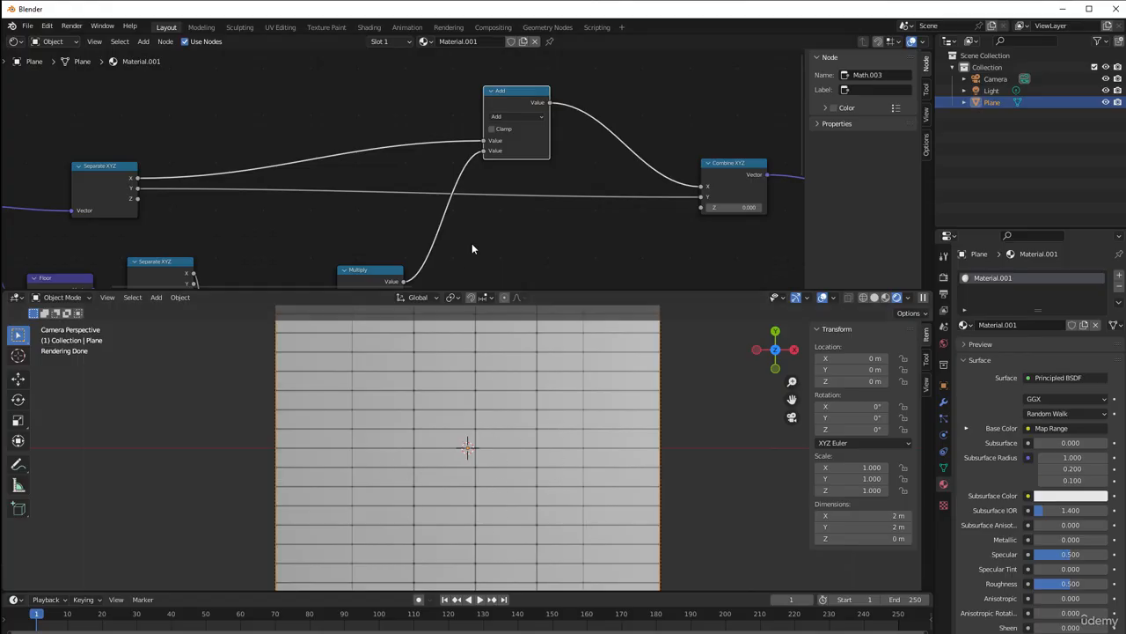
{"action": "scroll", "coordinate": [483, 235], "scroll_direction": "down", "scroll_amount": 1}
{"action": "middle_click_drag", "start_coordinate": [483, 235], "coordinate": [520, 181]}
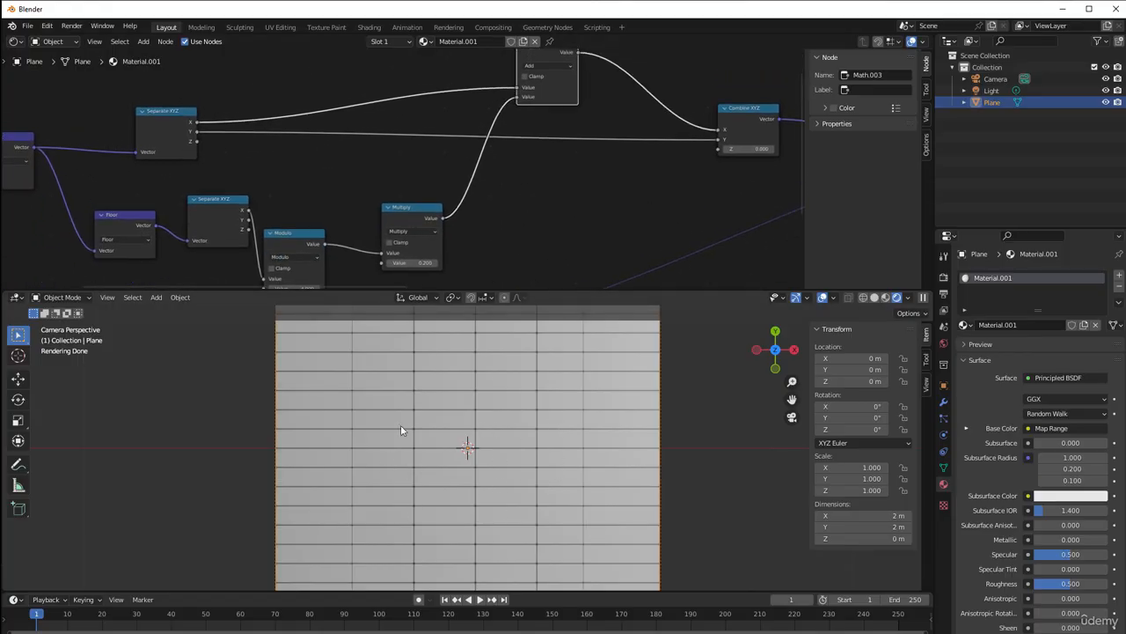
{"action": "scroll", "coordinate": [314, 251], "scroll_direction": "up", "scroll_amount": 3}
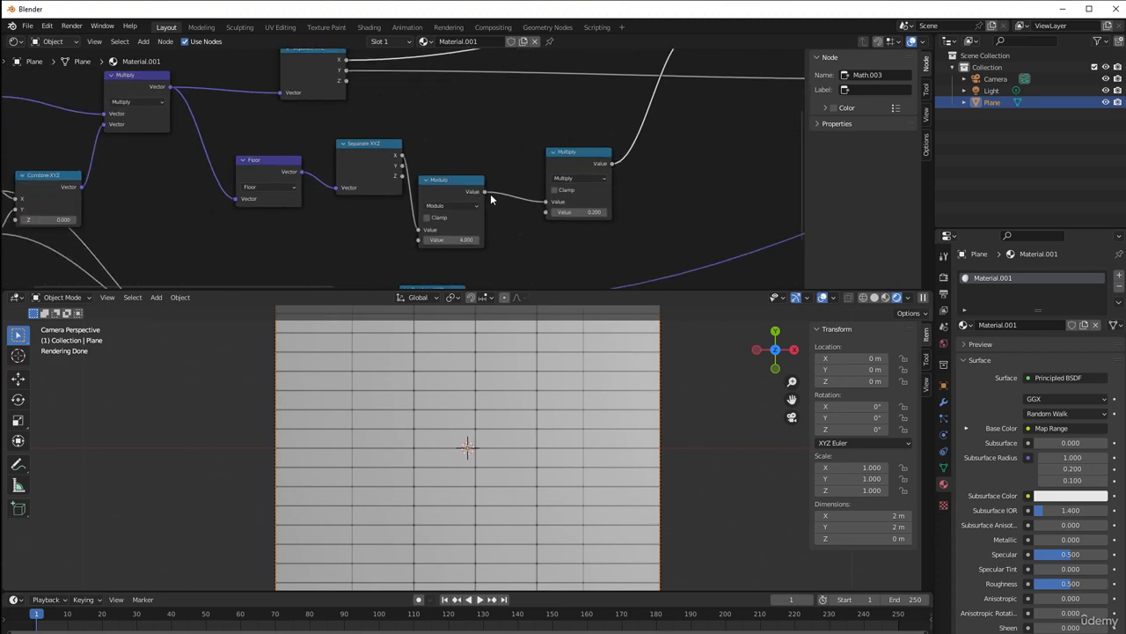
{"action": "left_click_drag", "start_coordinate": [472, 192], "coordinate": [505, 134]}
{"action": "left_click_drag", "start_coordinate": [365, 134], "coordinate": [359, 154]}
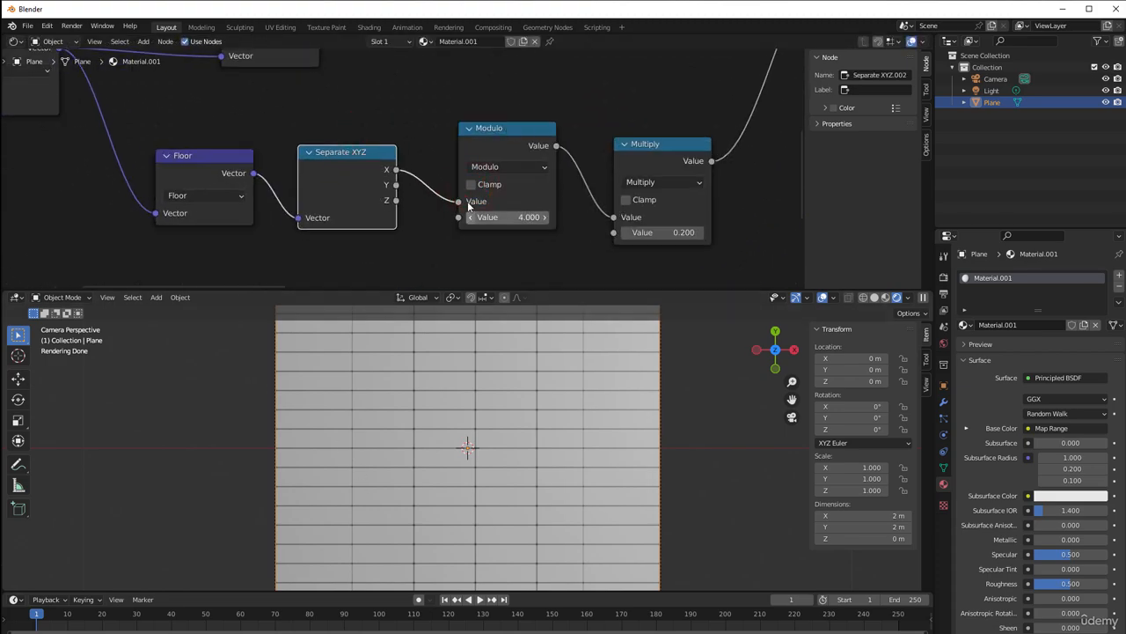
{"action": "left_click_drag", "start_coordinate": [423, 200], "coordinate": [459, 202]}
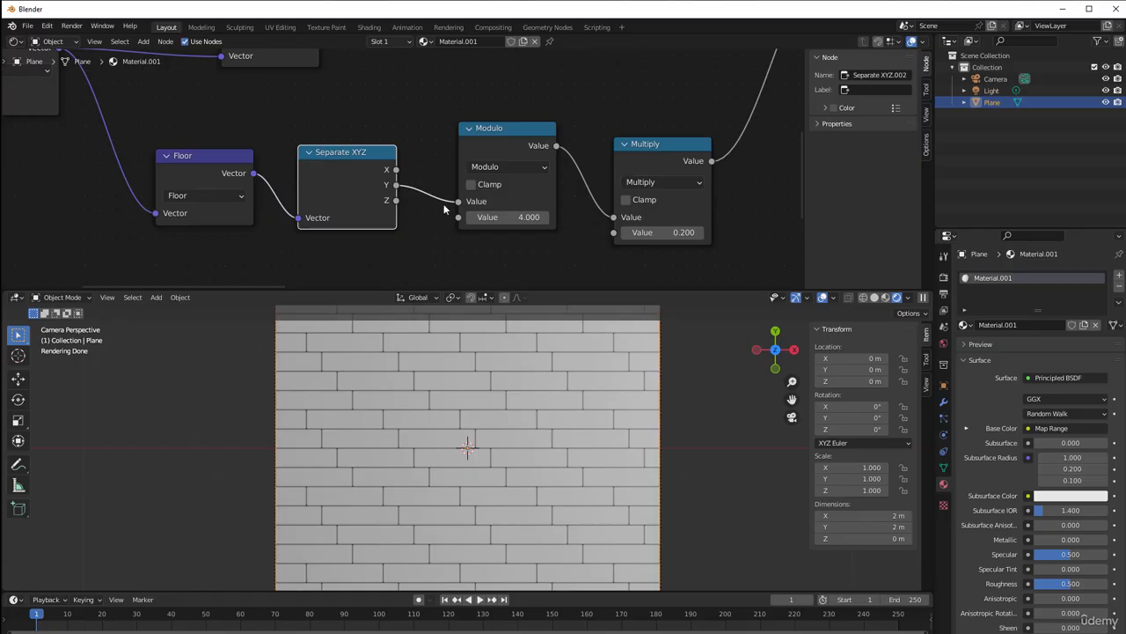
Inspect how the tile rows are offset across the whole plane and compare them with the offset node chain
{"action": "scroll", "coordinate": [448, 212], "scroll_direction": "down", "scroll_amount": 2}
{"action": "scroll", "coordinate": [388, 451], "scroll_direction": "down", "scroll_amount": 3}
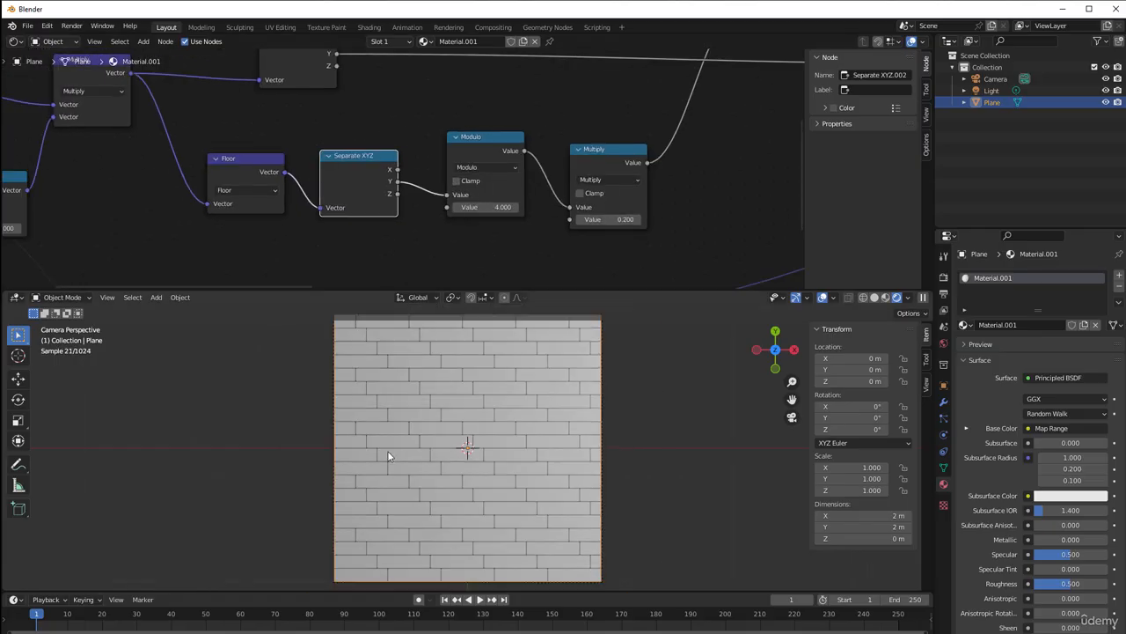
{"action": "scroll", "coordinate": [438, 254], "scroll_direction": "down", "scroll_amount": 2}
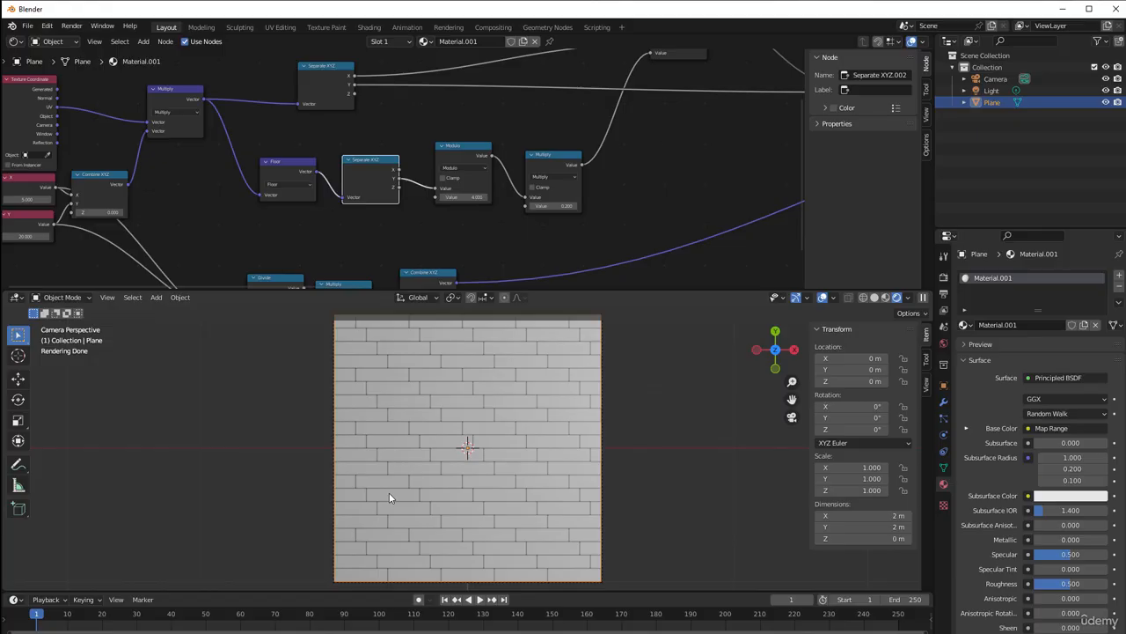
{"action": "scroll", "coordinate": [471, 131], "scroll_direction": "down", "scroll_amount": 3}
{"action": "middle_click_drag", "start_coordinate": [530, 112], "coordinate": [484, 126]}
{"action": "scroll", "coordinate": [484, 126], "scroll_direction": "up", "scroll_amount": 5}
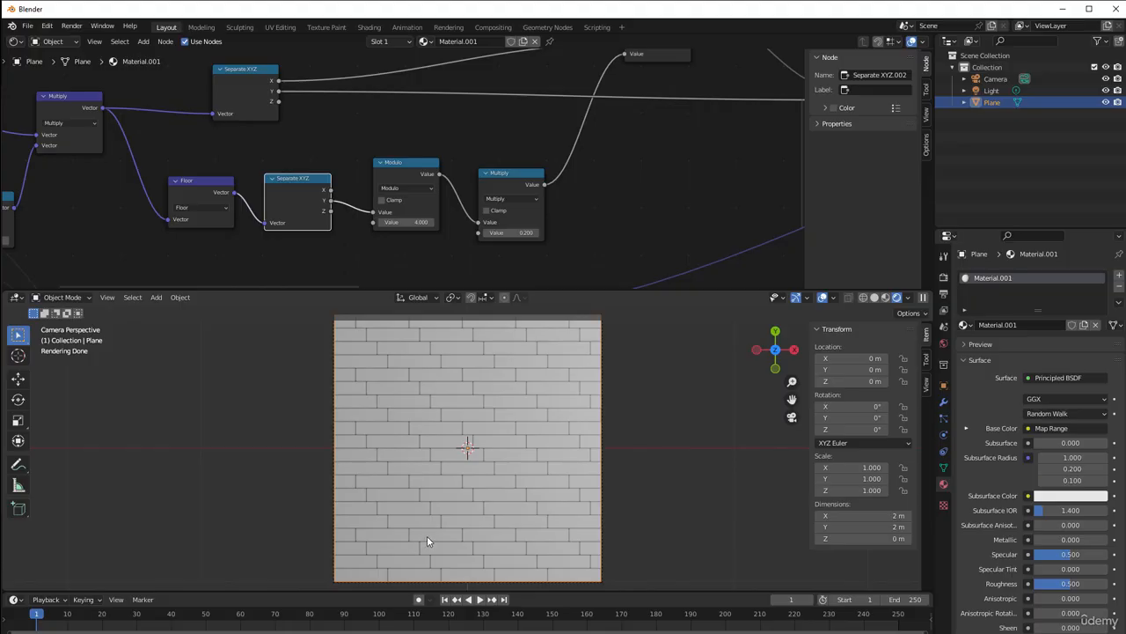
{"action": "scroll", "coordinate": [519, 120], "scroll_direction": "down", "scroll_amount": 1}
{"action": "middle_click_drag", "start_coordinate": [518, 121], "coordinate": [449, 179]}
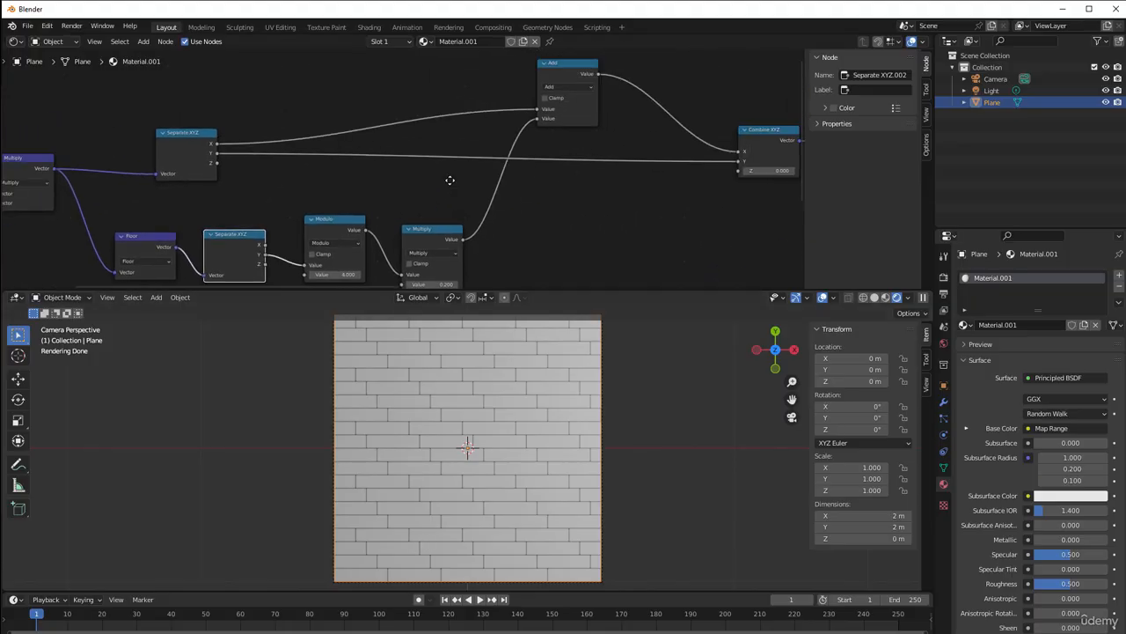
{"action": "middle_click_drag", "start_coordinate": [459, 248], "coordinate": [439, 183]}
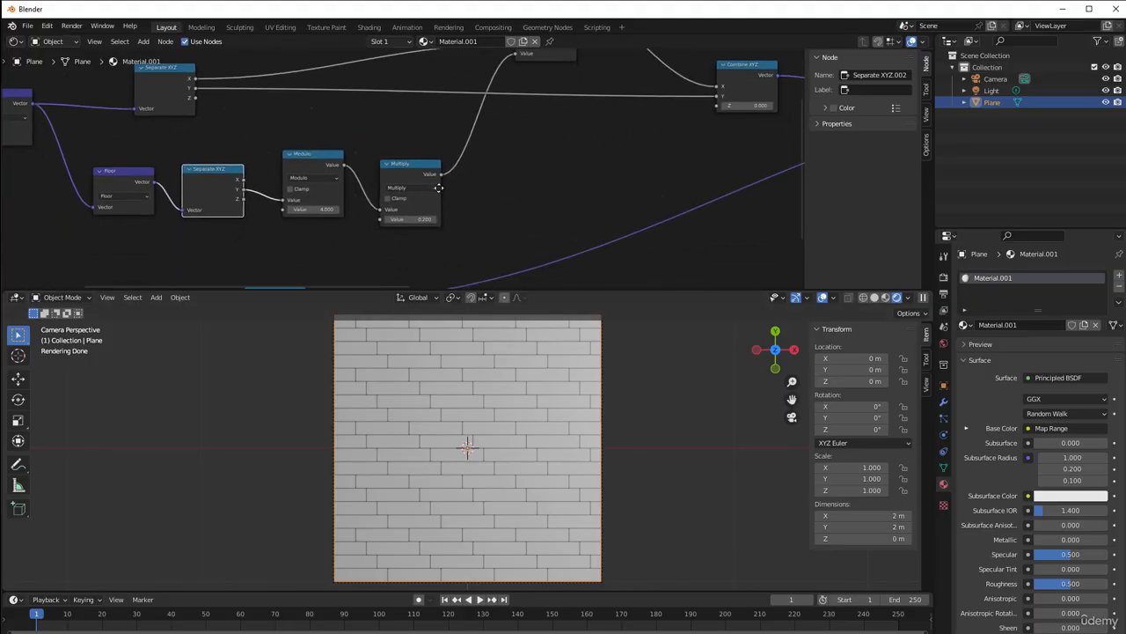
Set the second value of the Multiply node after Modulo to -0.100
{"action": "scroll", "coordinate": [436, 184], "scroll_direction": "up", "scroll_amount": 1}
{"action": "mouse_move", "coordinate": [413, 214]}
{"action": "left_mouse_down"}
{"action": "mouse_move", "coordinate": [409, 225]}
{"action": "mouse_move", "coordinate": [338, 226]}
{"action": "mouse_move", "coordinate": [401, 225]}
{"action": "left_mouse_up"}
{"action": "right_click", "coordinate": [419, 219]}
{"action": "scroll", "coordinate": [510, 206], "scroll_direction": "down", "scroll_amount": 2}
{"action": "middle_click_drag", "start_coordinate": [510, 202], "coordinate": [608, 202]}
{"action": "scroll", "coordinate": [519, 229], "scroll_direction": "down", "scroll_amount": 2}
{"action": "scroll", "coordinate": [608, 202], "scroll_direction": "up", "scroll_amount": 3}
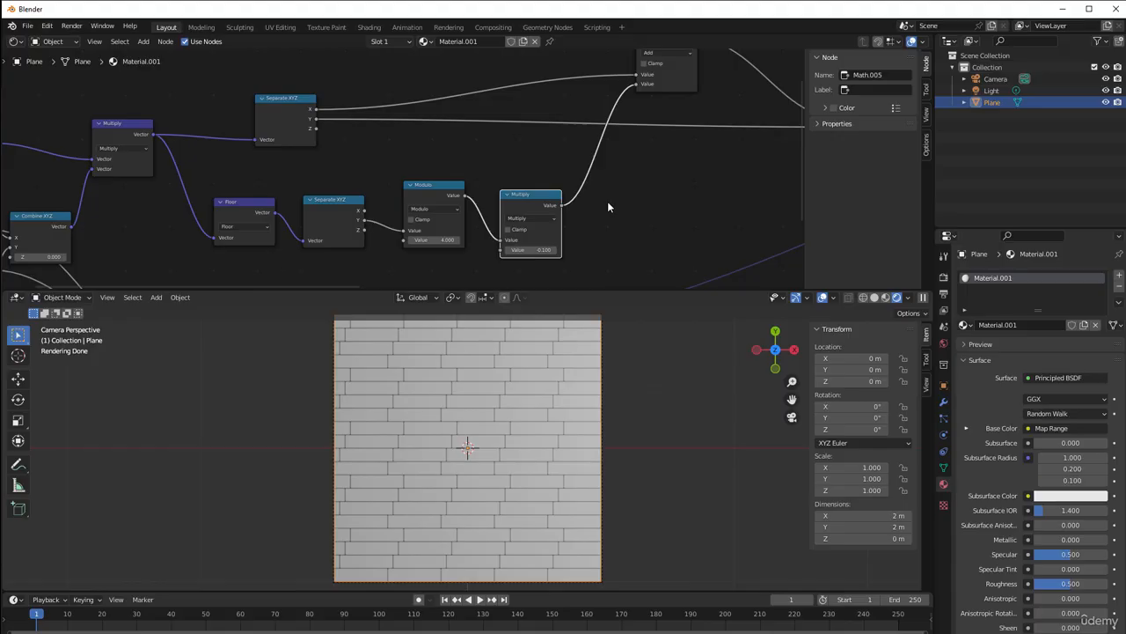
Move the Floor, Separate XYZ, Modulo and Multiply nodes of the offset chain closer together in a compact row
{"action": "scroll", "coordinate": [607, 202], "scroll_direction": "up", "scroll_amount": 1}
{"action": "left_click_drag", "start_coordinate": [272, 227], "coordinate": [231, 205]}
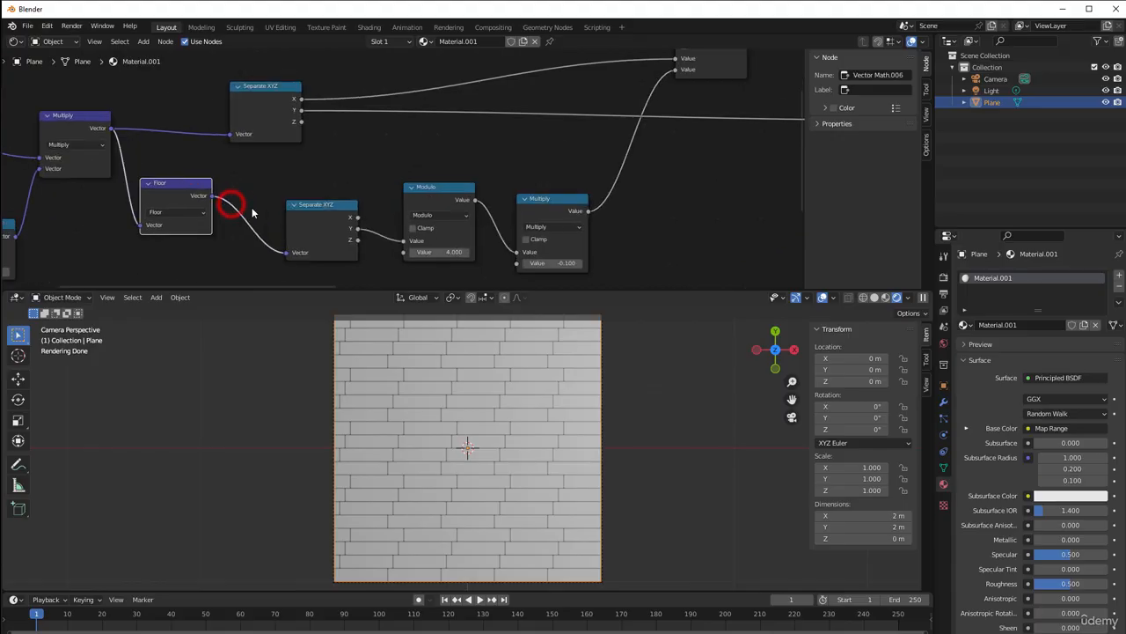
{"action": "left_click_drag", "start_coordinate": [316, 205], "coordinate": [258, 171]}
{"action": "left_click_drag", "start_coordinate": [411, 189], "coordinate": [325, 171]}
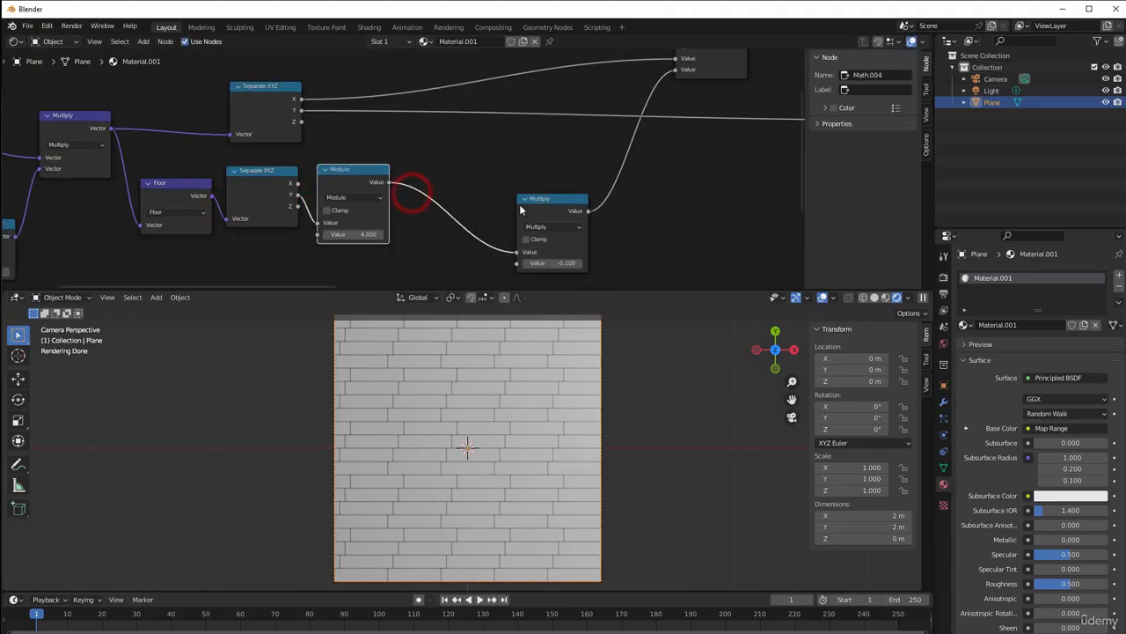
{"action": "left_click_drag", "start_coordinate": [533, 201], "coordinate": [415, 181]}
Move the upper Separate XYZ, Add and Combine XYZ nodes closer to the offset chain to compact the layout
{"action": "middle_click_drag", "start_coordinate": [273, 115], "coordinate": [259, 134]}
{"action": "left_click_drag", "start_coordinate": [263, 129], "coordinate": [173, 124]}
{"action": "middle_click_drag", "start_coordinate": [374, 184], "coordinate": [271, 225]}
{"action": "left_click_drag", "start_coordinate": [428, 79], "coordinate": [426, 78]}
{"action": "middle_click_drag", "start_coordinate": [456, 201], "coordinate": [373, 198]}
{"action": "left_click_drag", "start_coordinate": [740, 142], "coordinate": [456, 139]}
{"action": "middle_click_drag", "start_coordinate": [445, 145], "coordinate": [618, 204]}
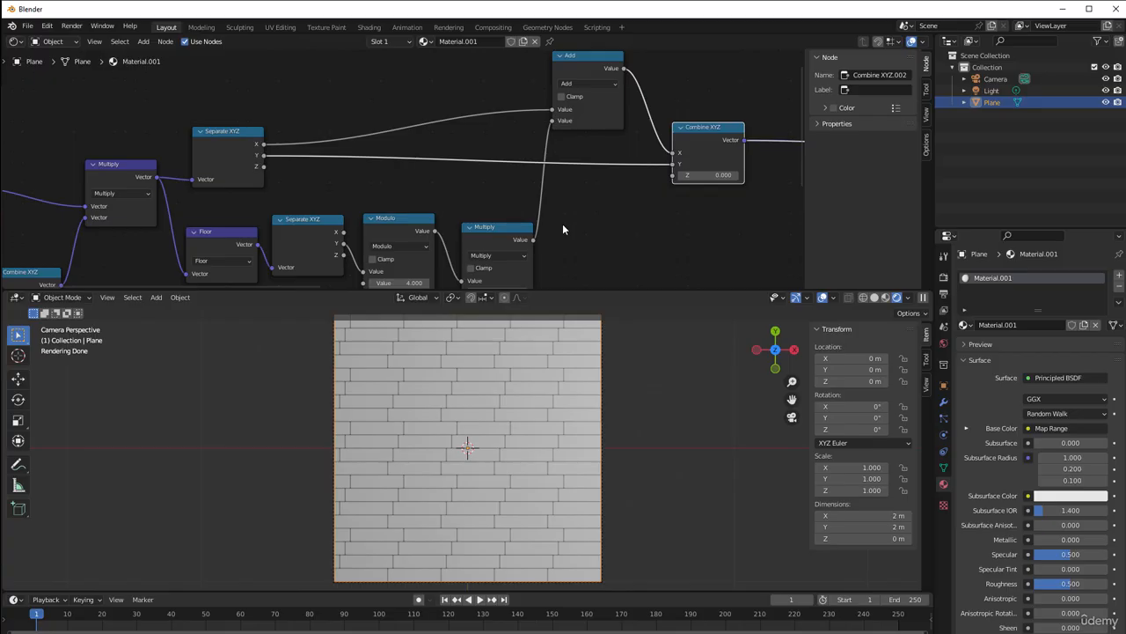
Nudge the Floor node slightly and raise the Modulo and Multiply nodes in the offset chain
{"action": "middle_click_drag", "start_coordinate": [332, 258], "coordinate": [338, 228]}
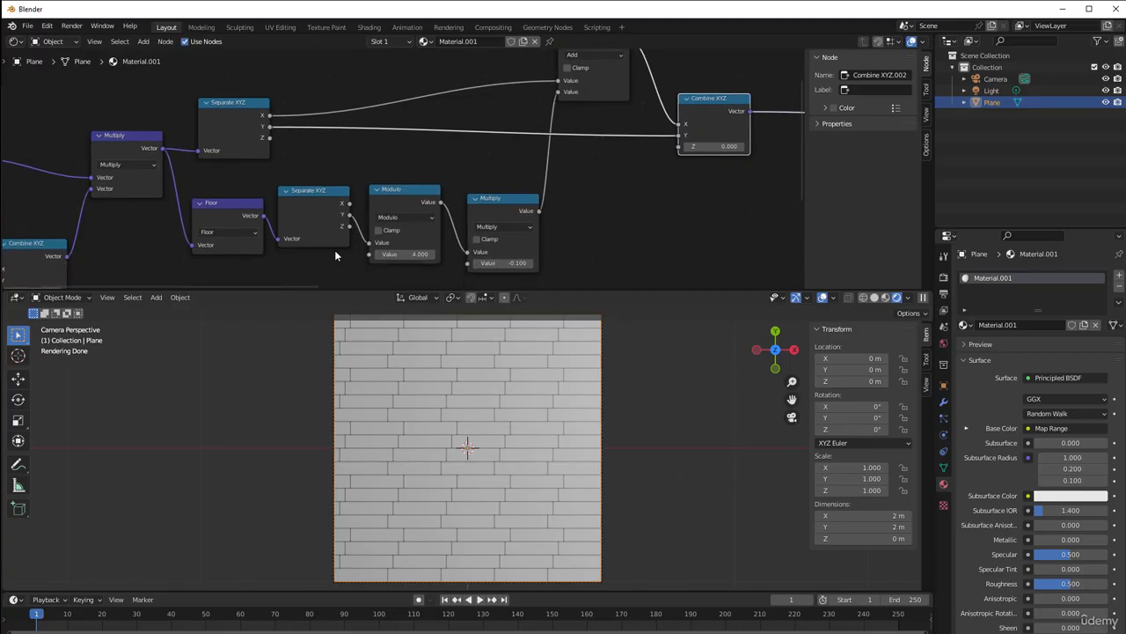
{"action": "scroll", "coordinate": [241, 278], "scroll_direction": "up", "scroll_amount": 1}
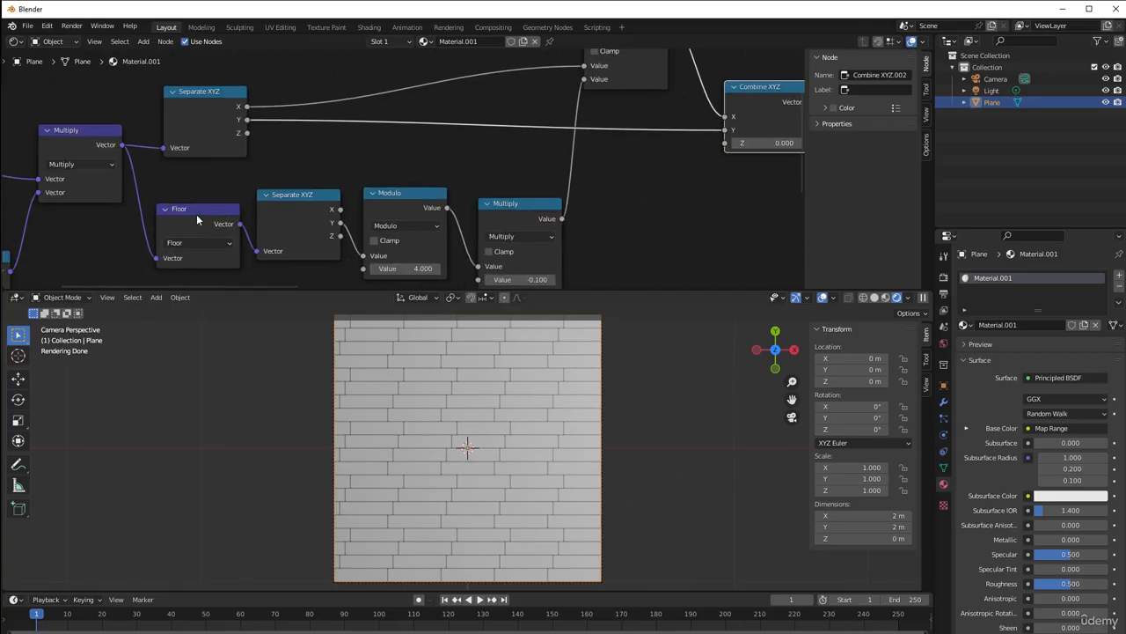
{"action": "left_click_drag", "start_coordinate": [199, 213], "coordinate": [196, 214]}
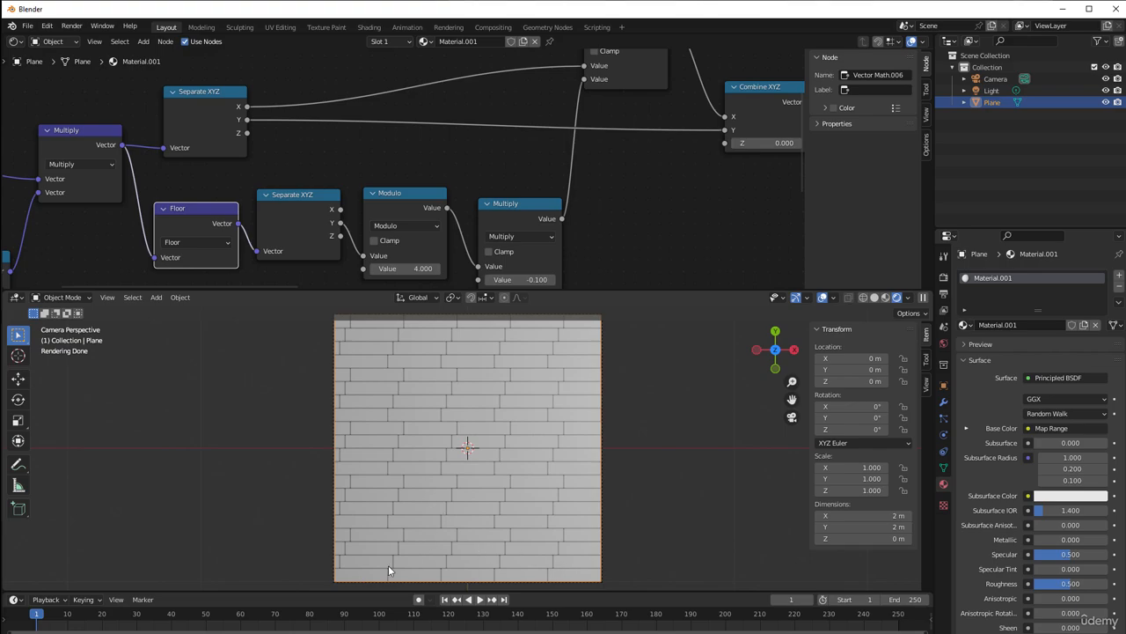
{"action": "left_click_drag", "start_coordinate": [398, 202], "coordinate": [398, 189]}
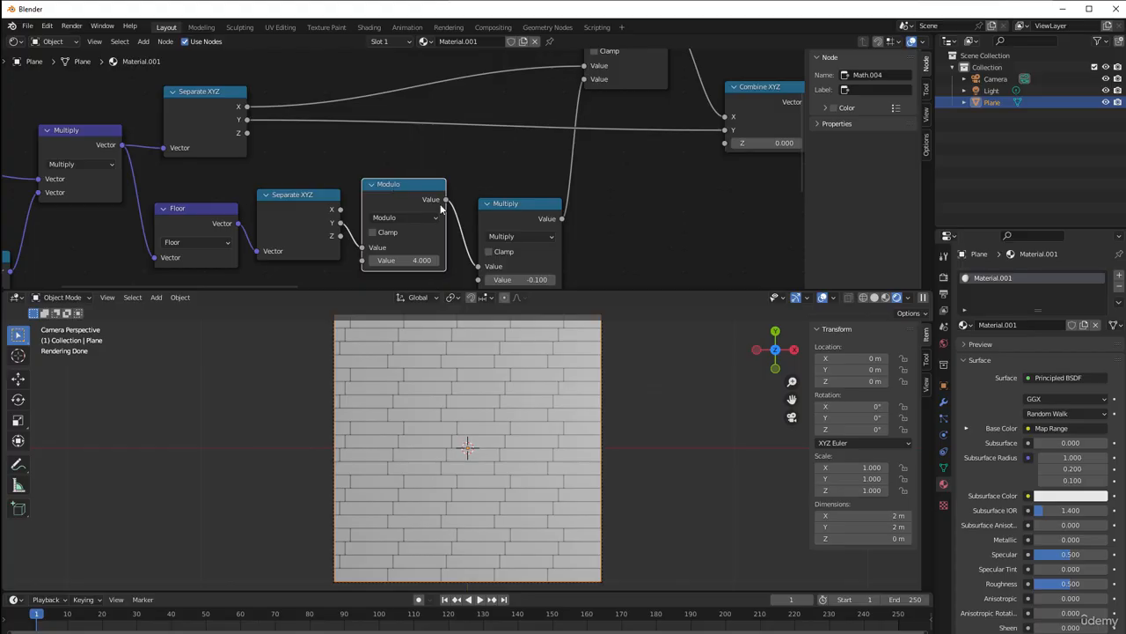
{"action": "left_click_drag", "start_coordinate": [497, 218], "coordinate": [495, 189]}
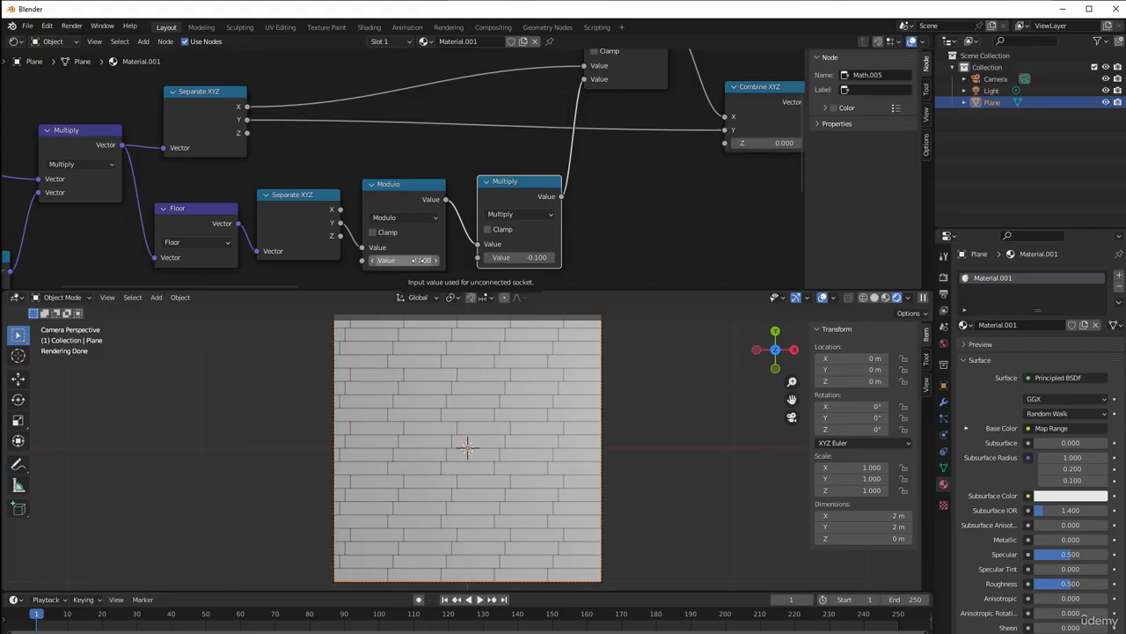
{"action": "scroll", "coordinate": [582, 162], "scroll_direction": "down", "scroll_amount": 2}
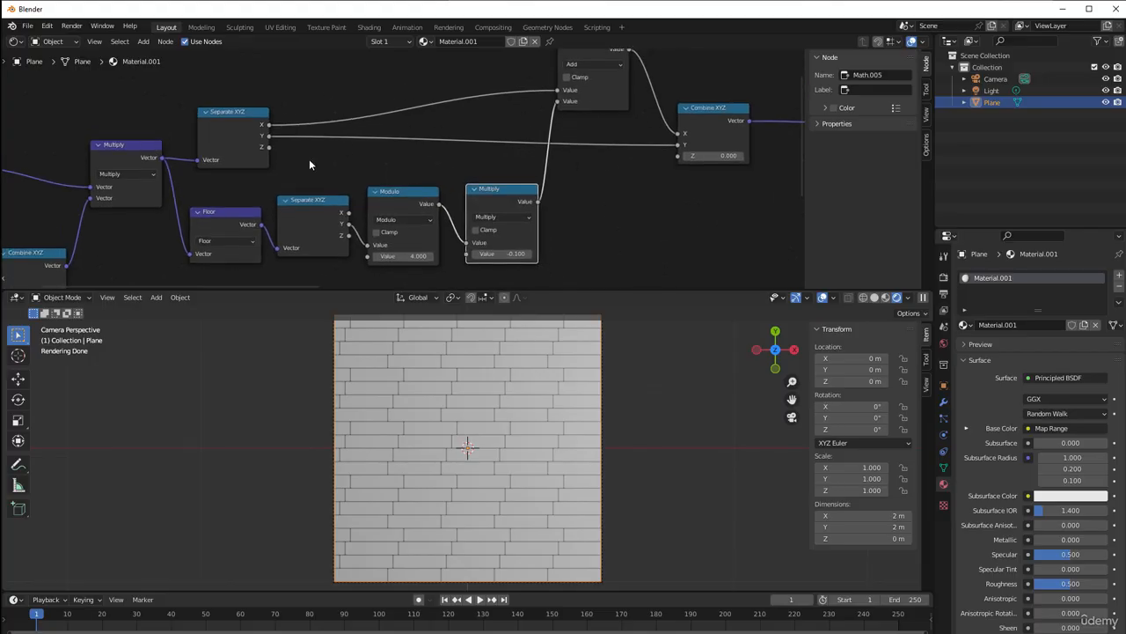
{"action": "scroll", "coordinate": [355, 223], "scroll_direction": "up", "scroll_amount": 1}
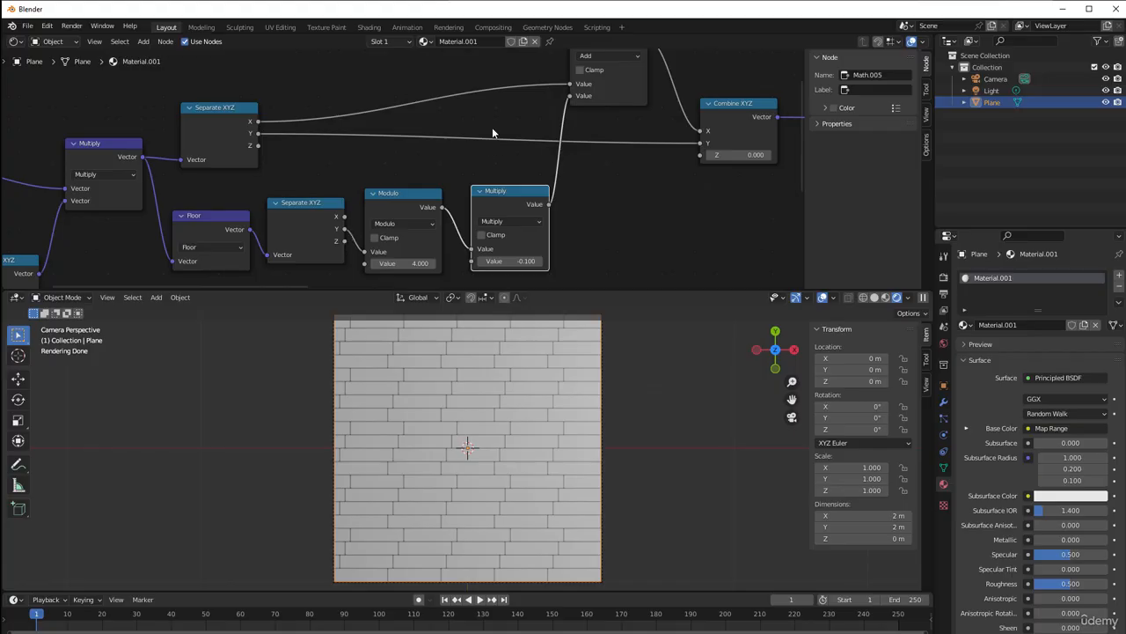
{"action": "middle_click_drag", "start_coordinate": [597, 210], "coordinate": [592, 166]}
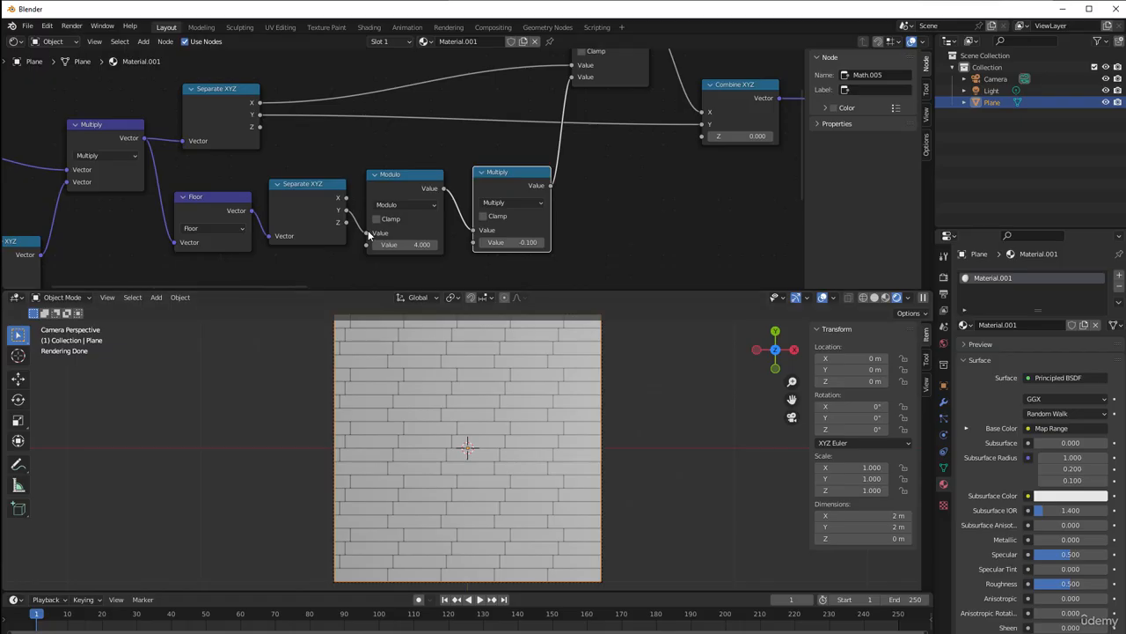
{"action": "middle_click_drag", "start_coordinate": [369, 232], "coordinate": [366, 268]}
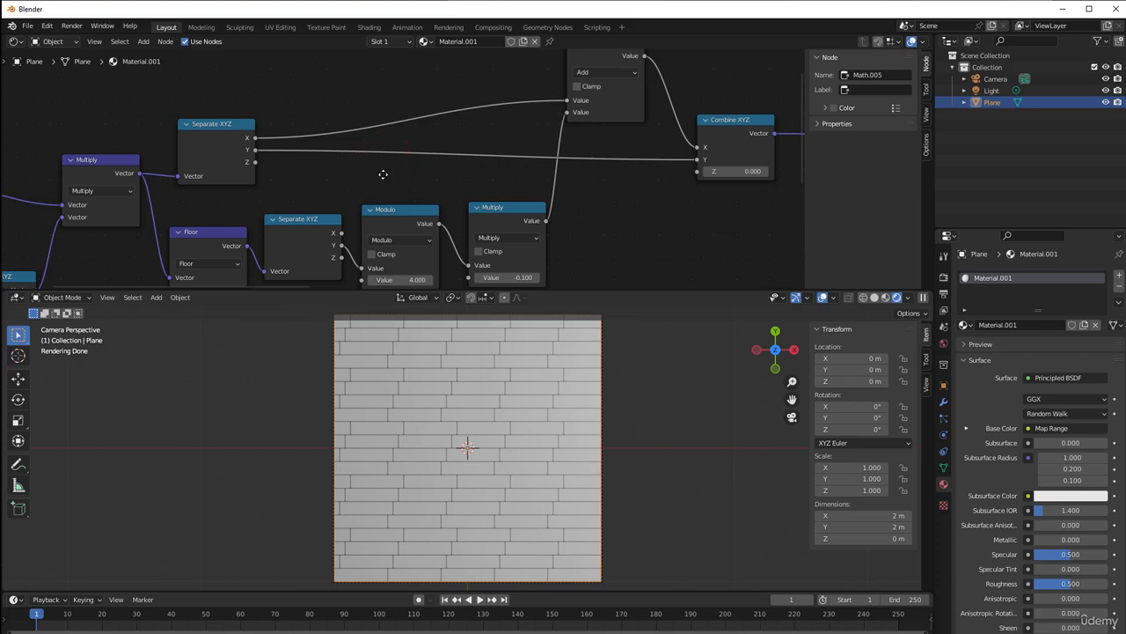
{"action": "scroll", "coordinate": [384, 180], "scroll_direction": "down", "scroll_amount": 1}
{"action": "middle_click_drag", "start_coordinate": [383, 187], "coordinate": [390, 172]}
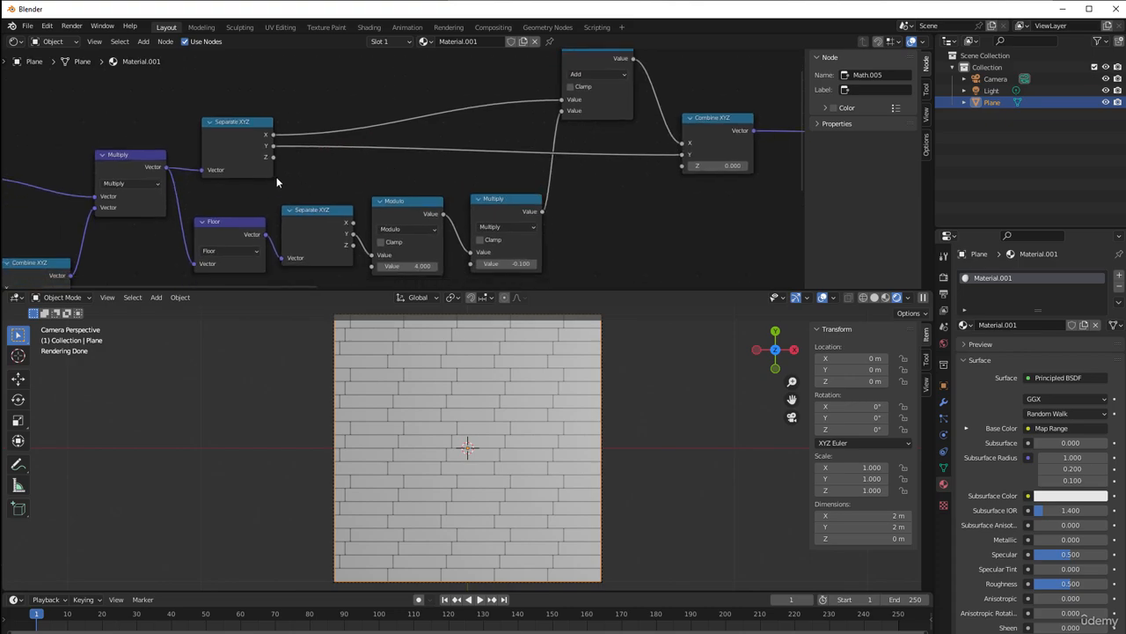